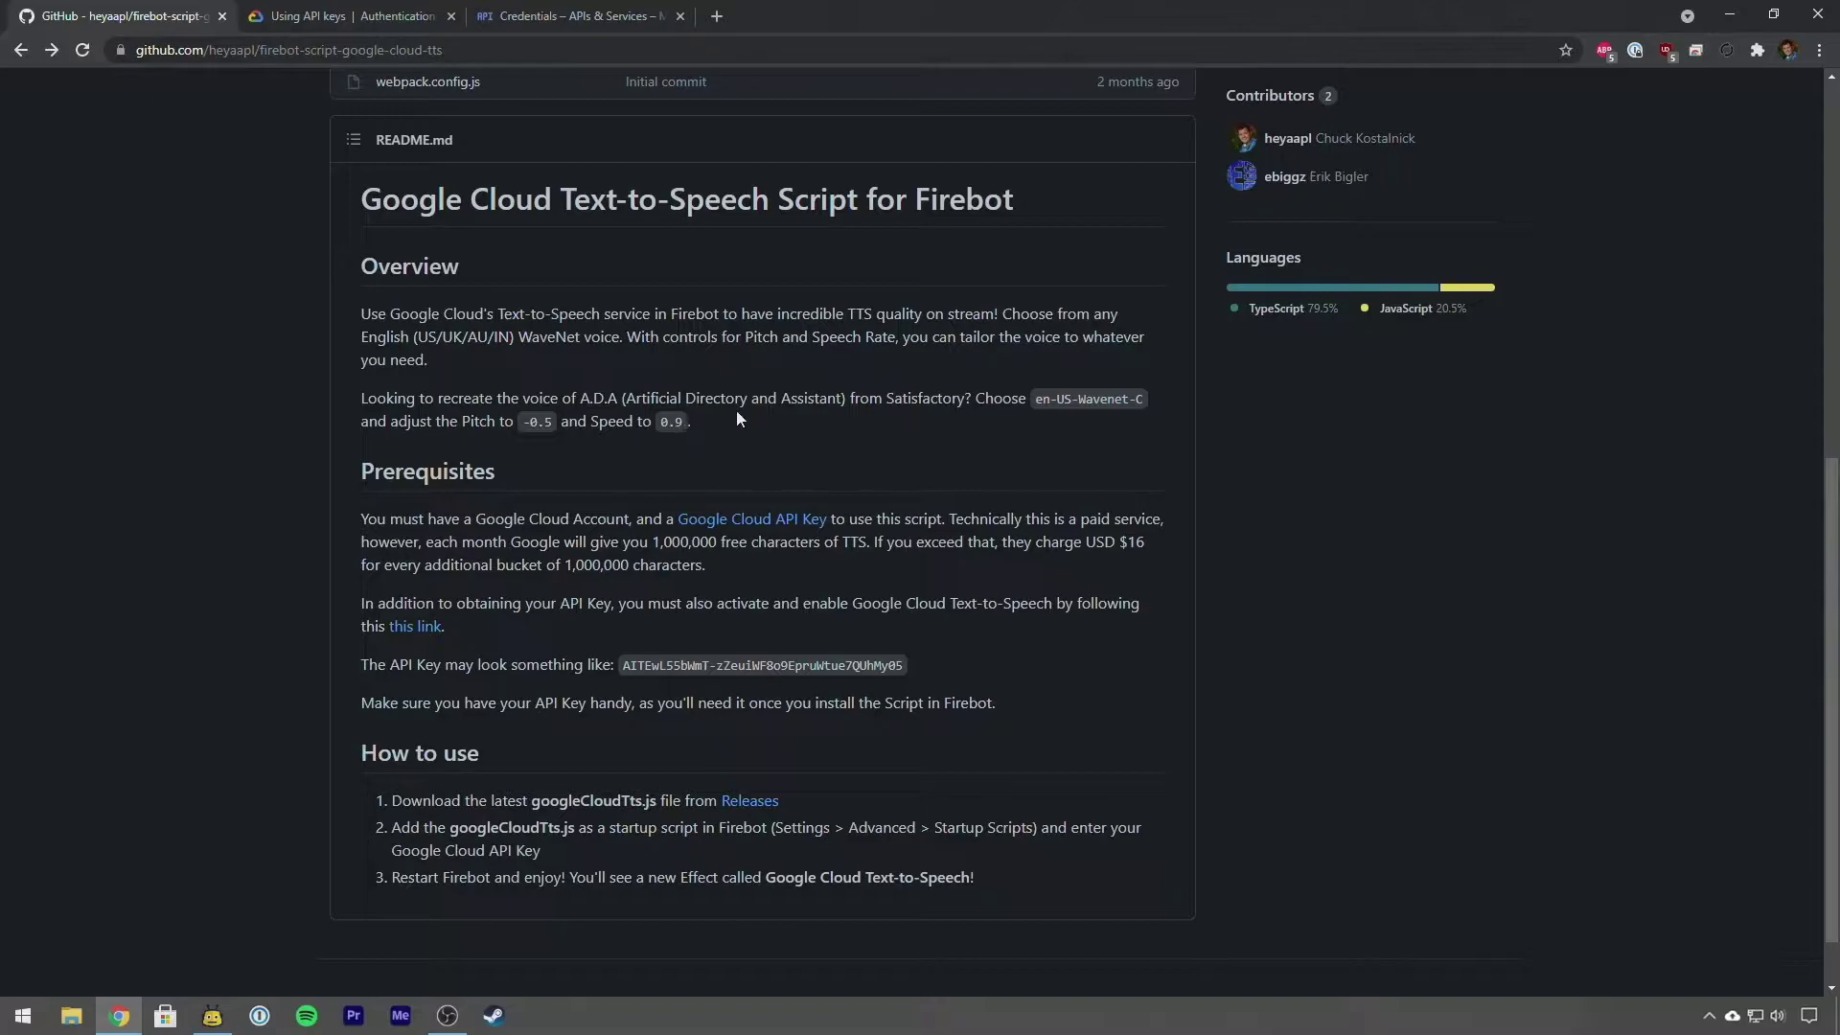
- Read the README's overview and prerequisites, including the API key requirement and the sample key format
left_click_drag(578, 399, 619, 398)
left_click(620, 398)
right_click(439, 623)
key("Escape")
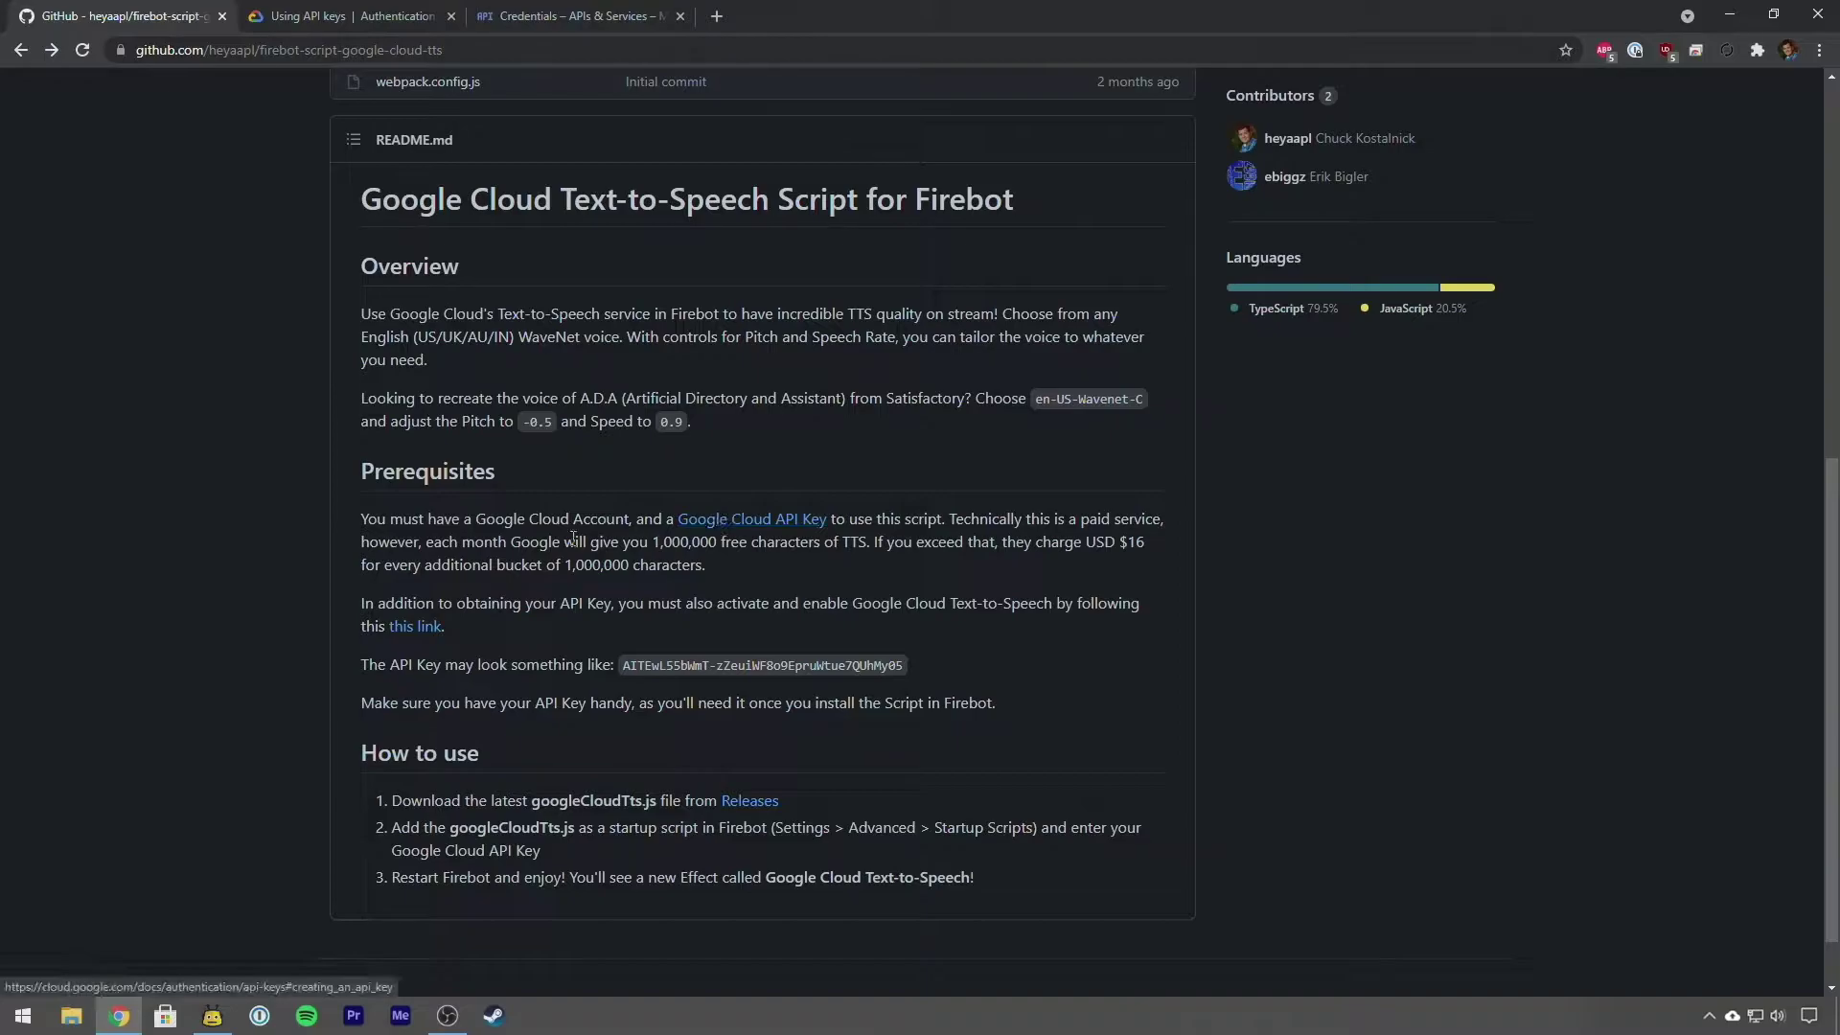
left_click(377, 19)
left_click(168, 15)
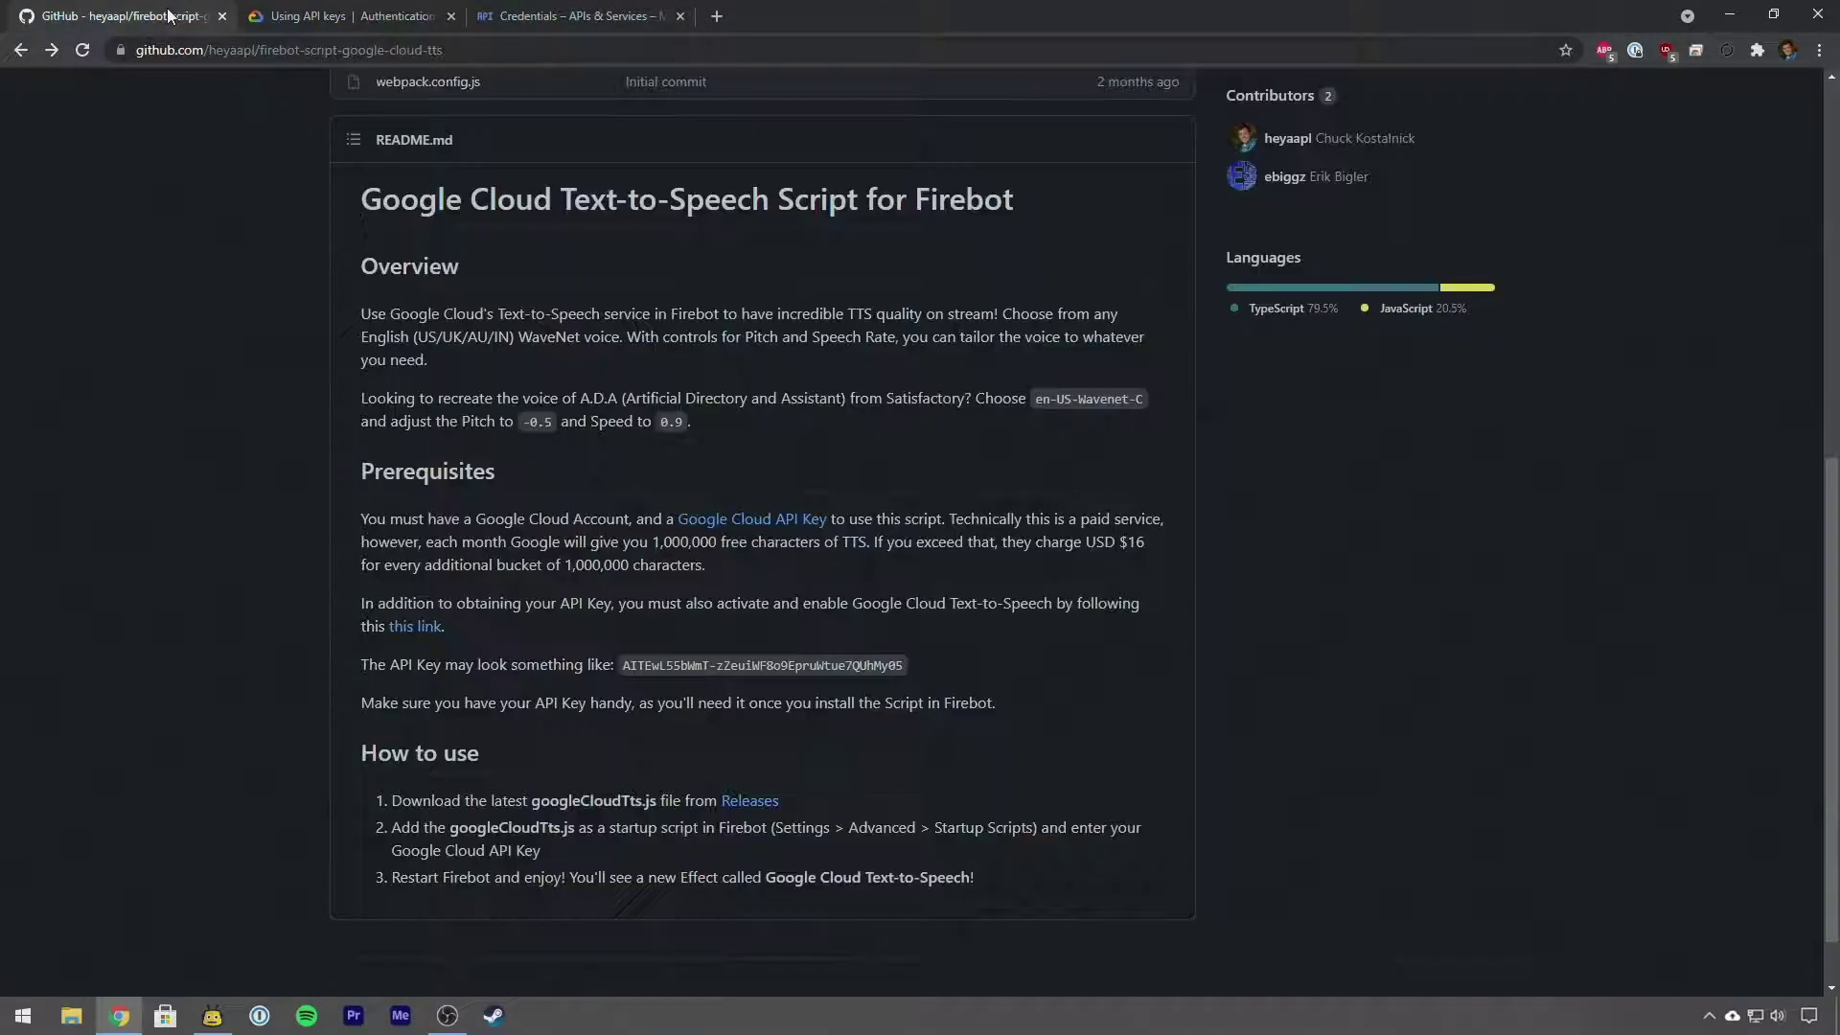
left_click_drag(608, 662, 874, 674)
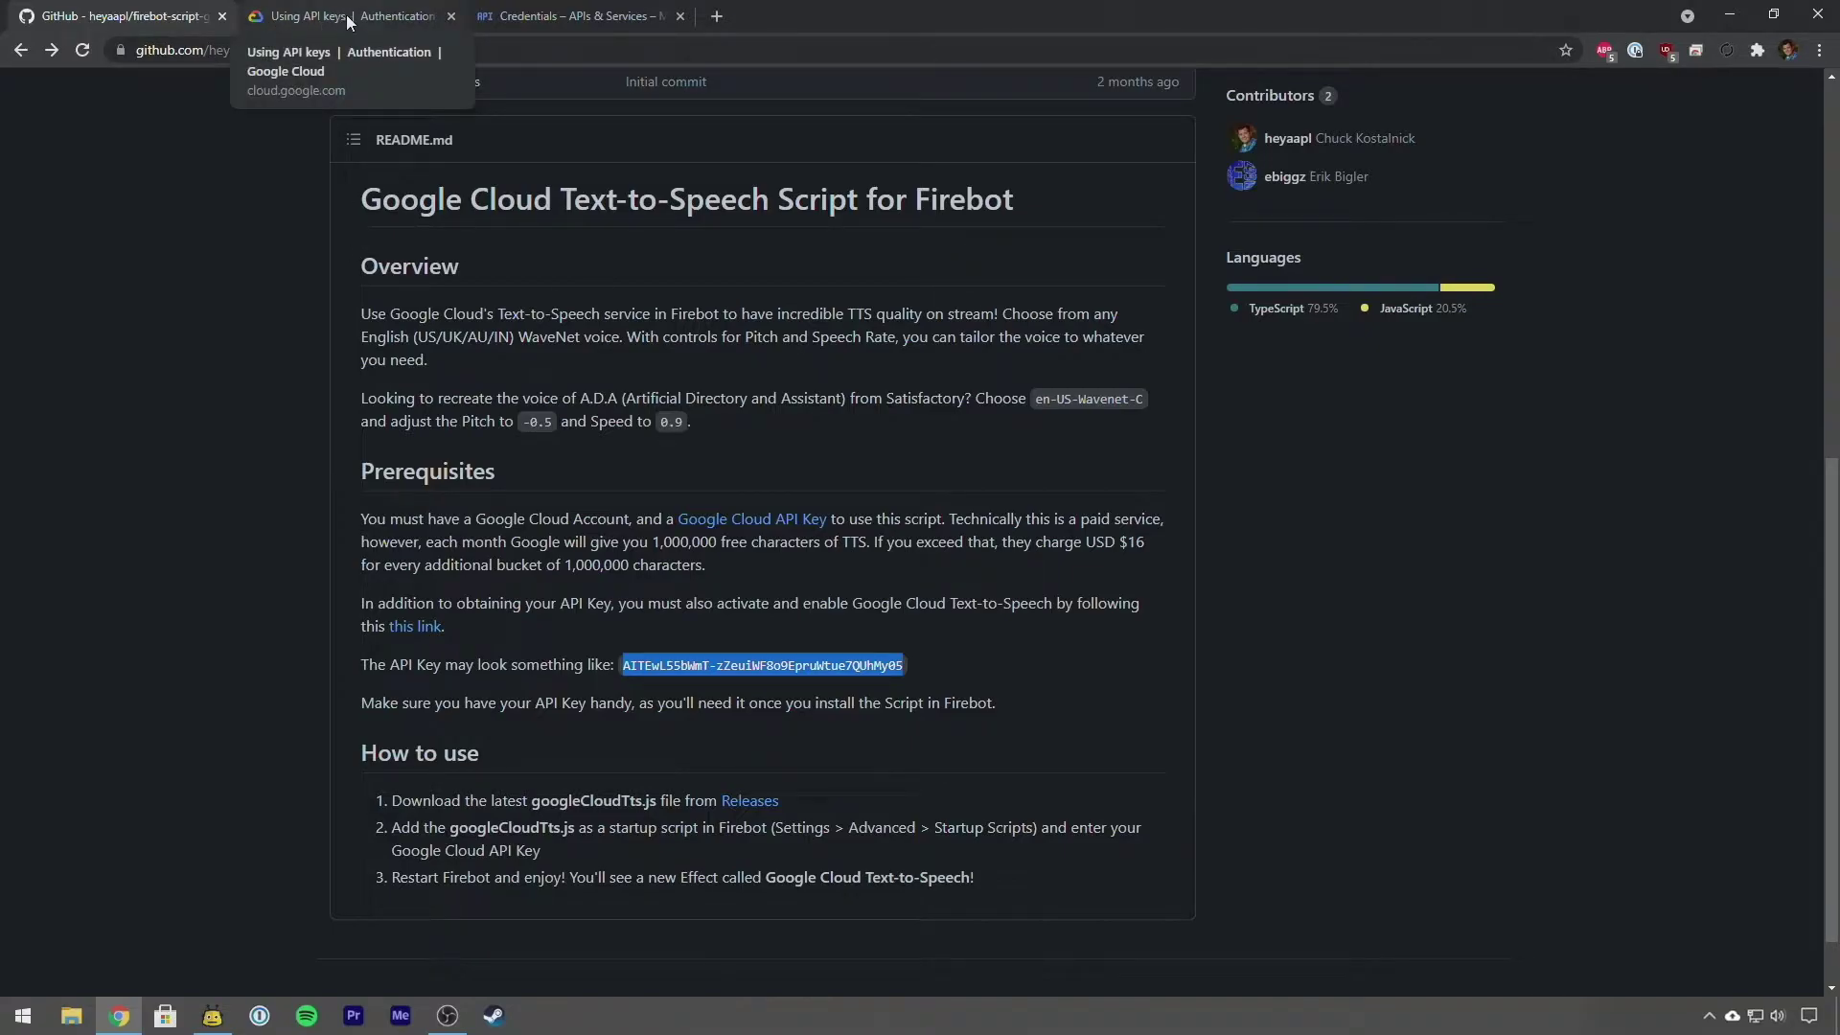
- Review the Google Cloud documentation on creating an API key
left_click(276, 20)
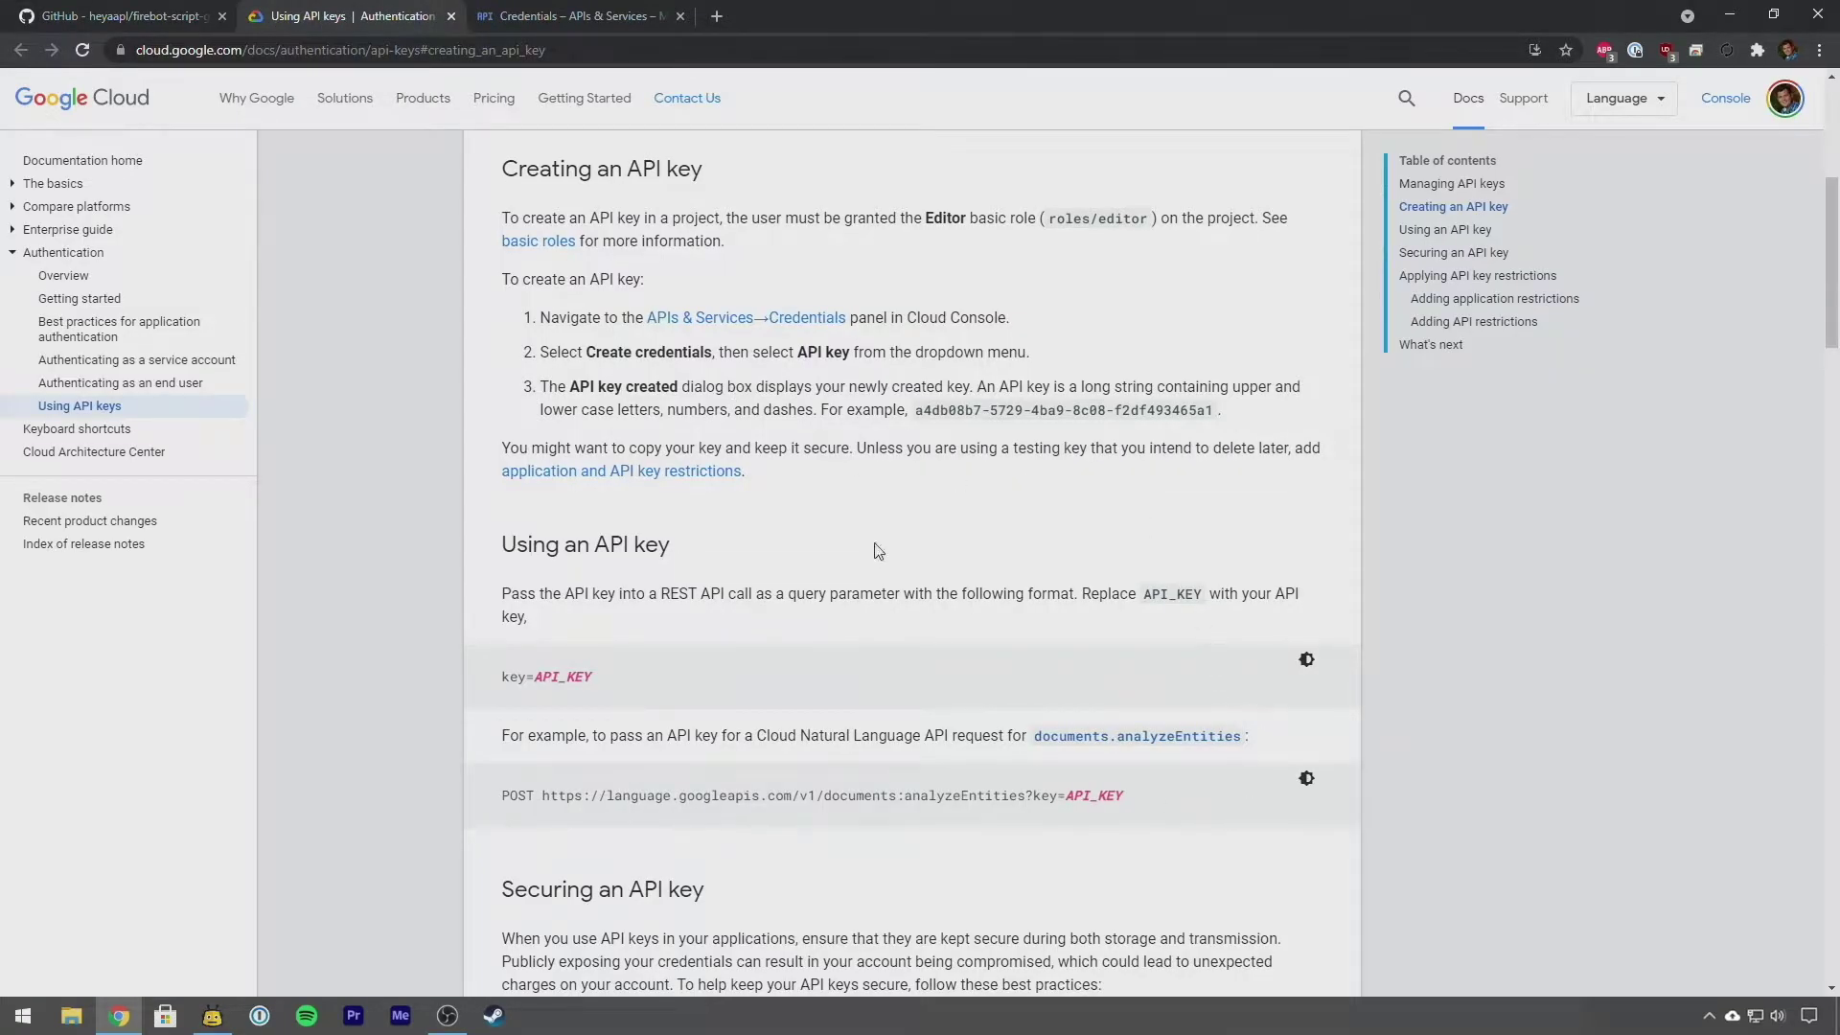
scroll(877, 547, "down", 4)
scroll(967, 669, "up", 7)
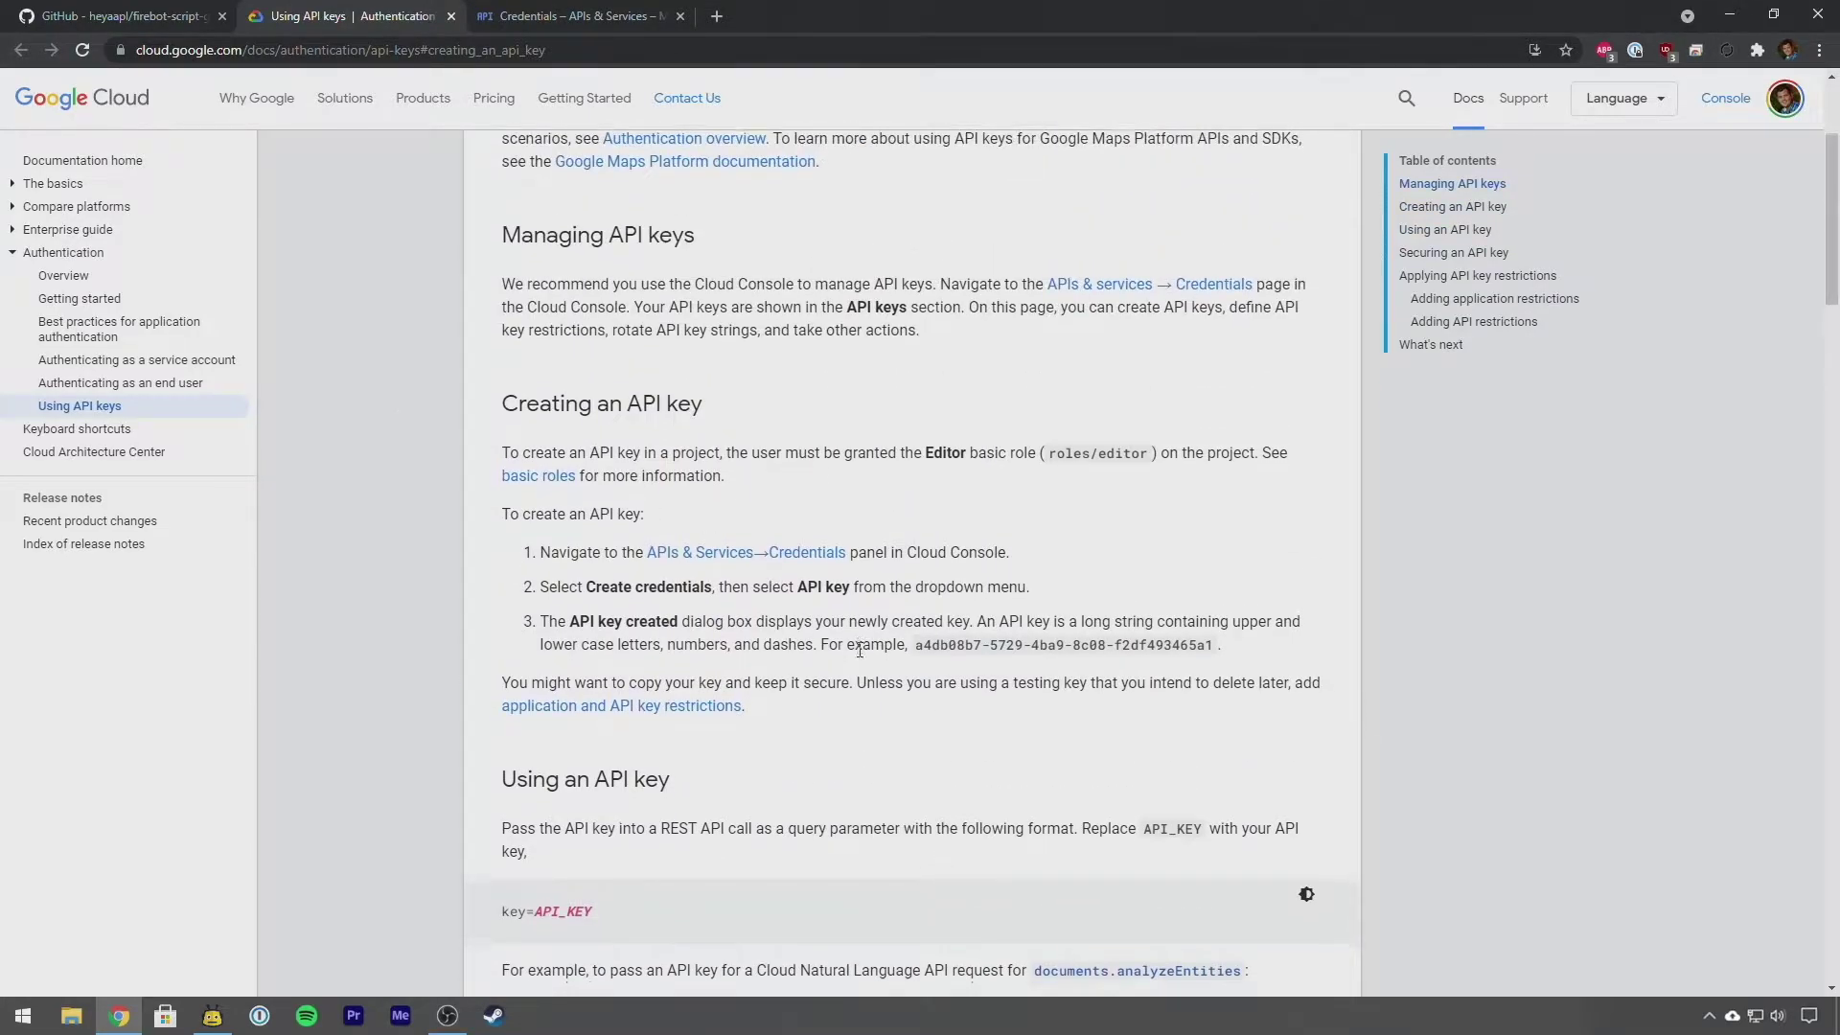
scroll(710, 447, "down", 2)
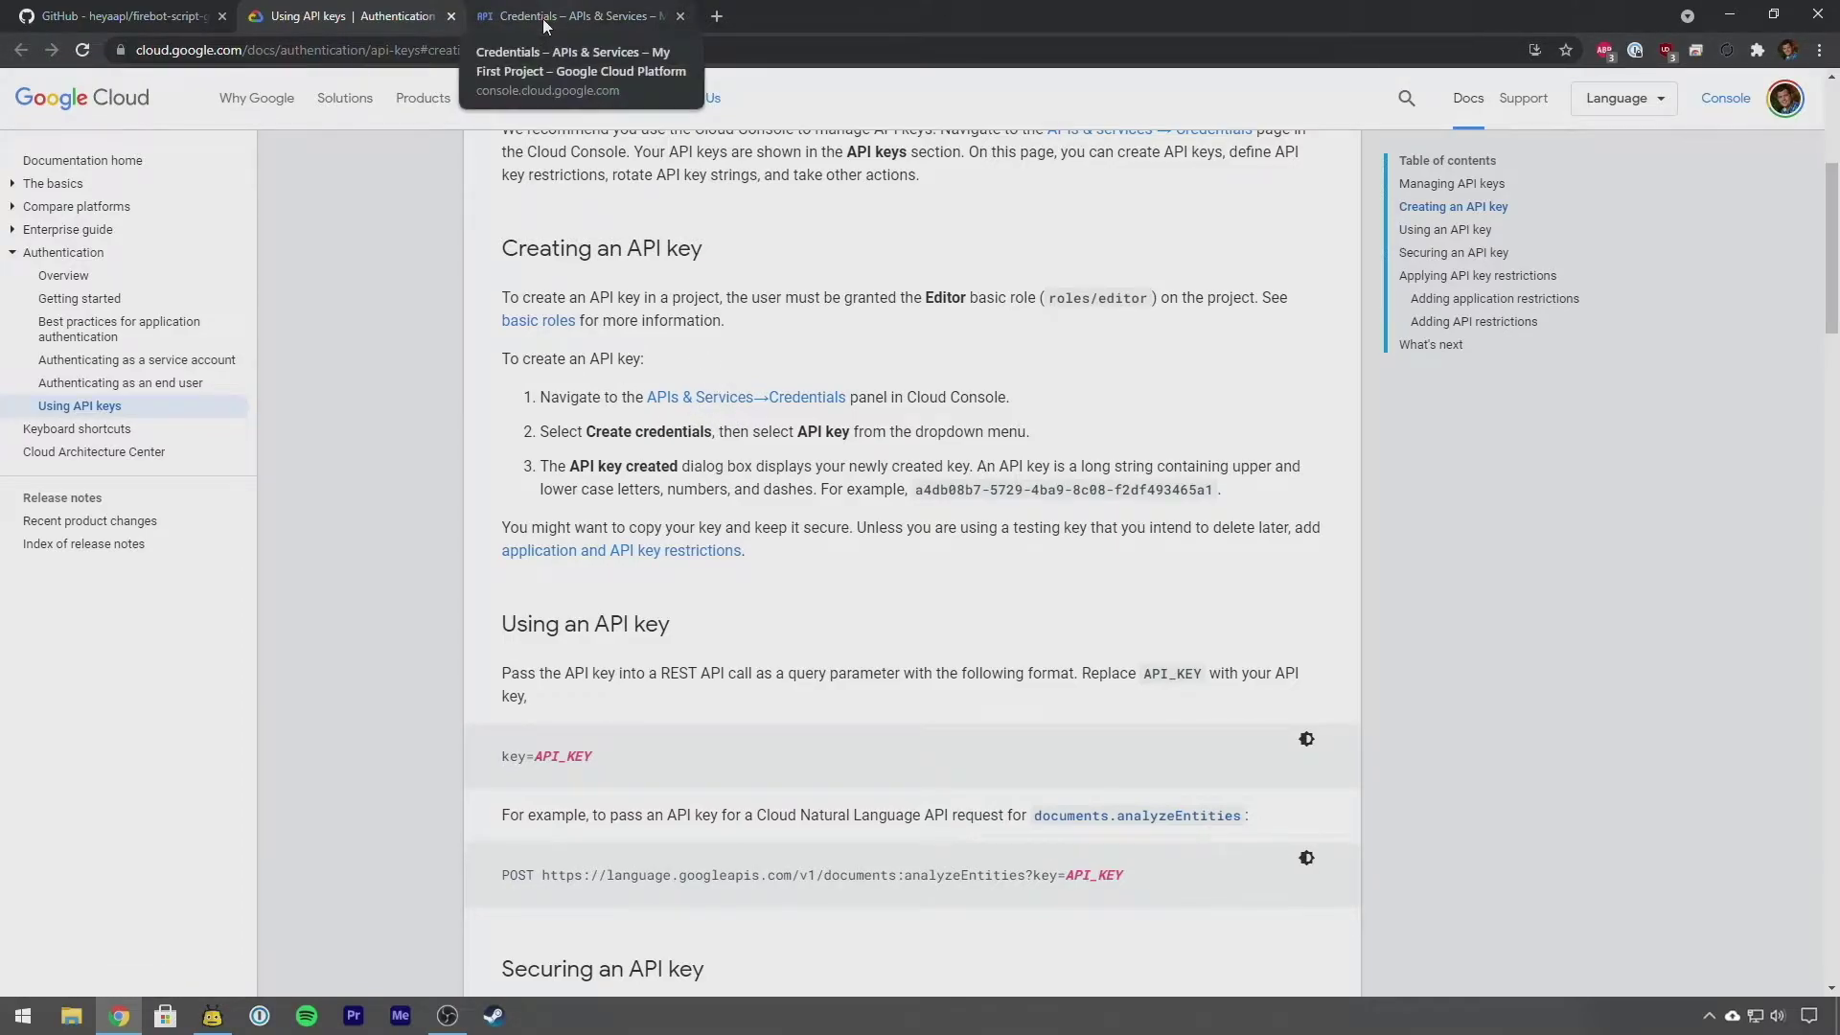
- Create a new API key on the Google Cloud Platform Credentials page and dismiss the key dialog
left_click(630, 23)
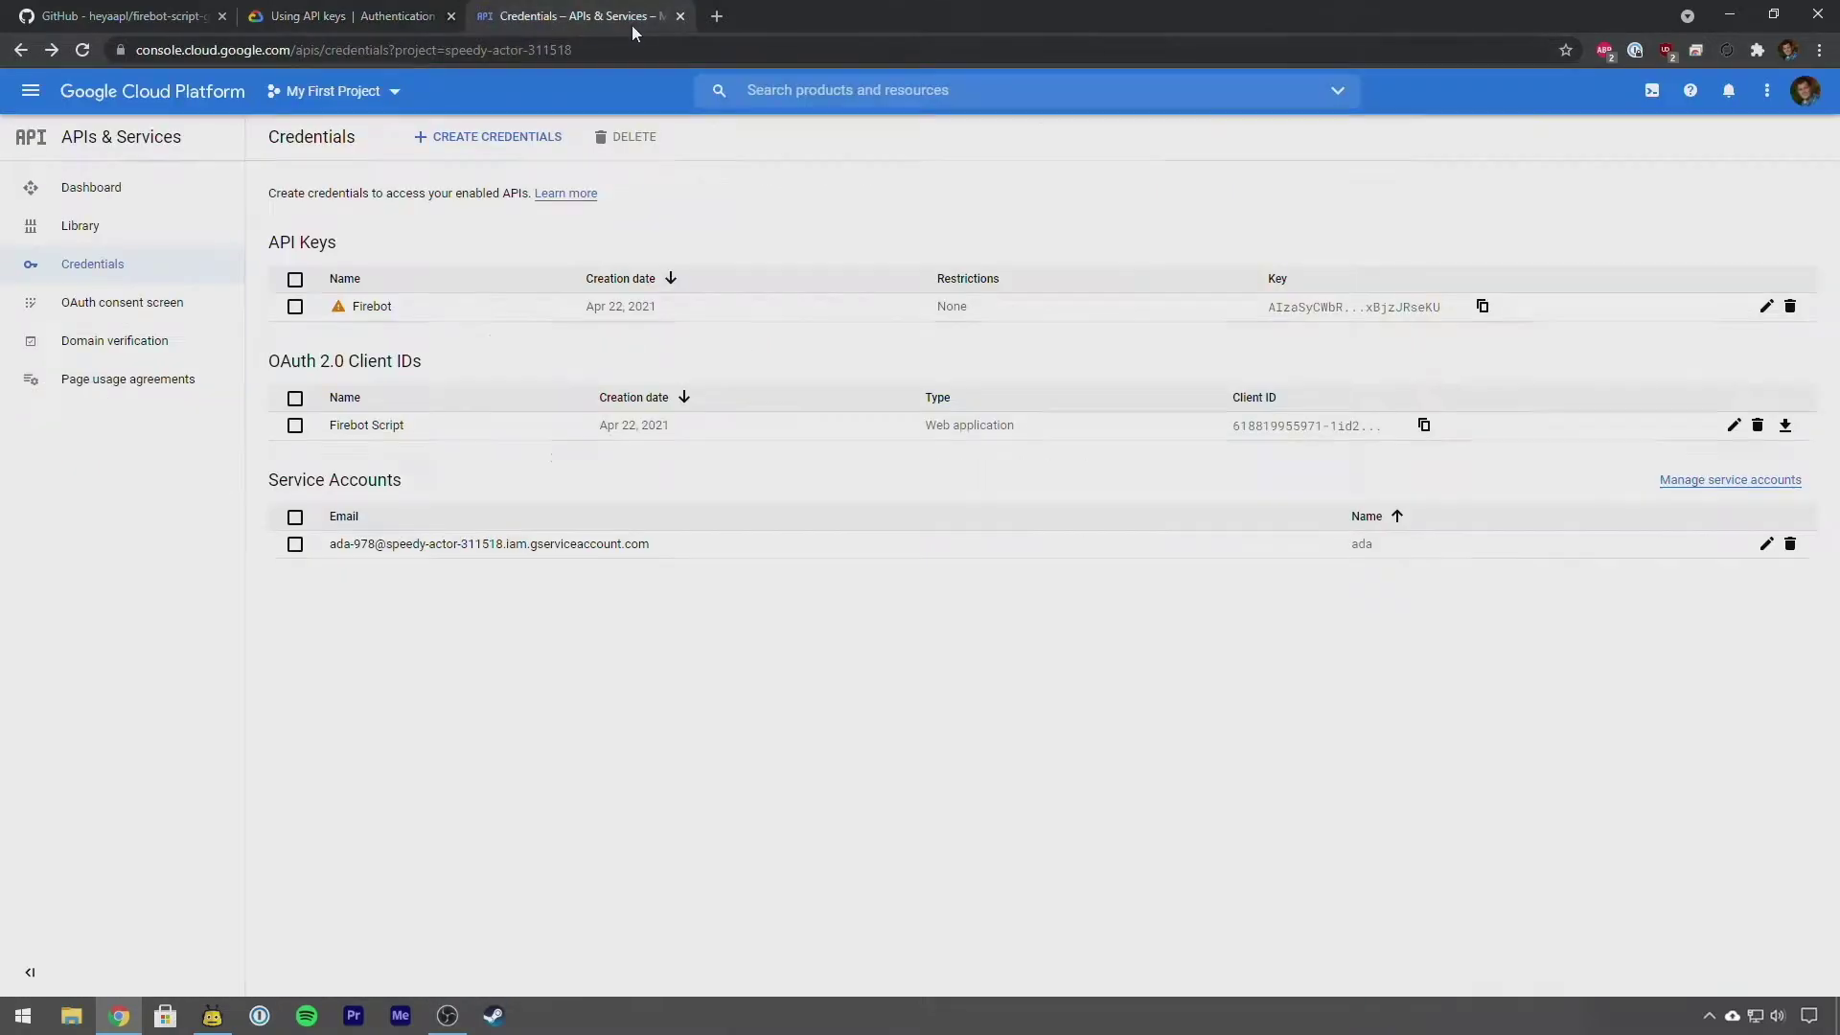
left_click(547, 153)
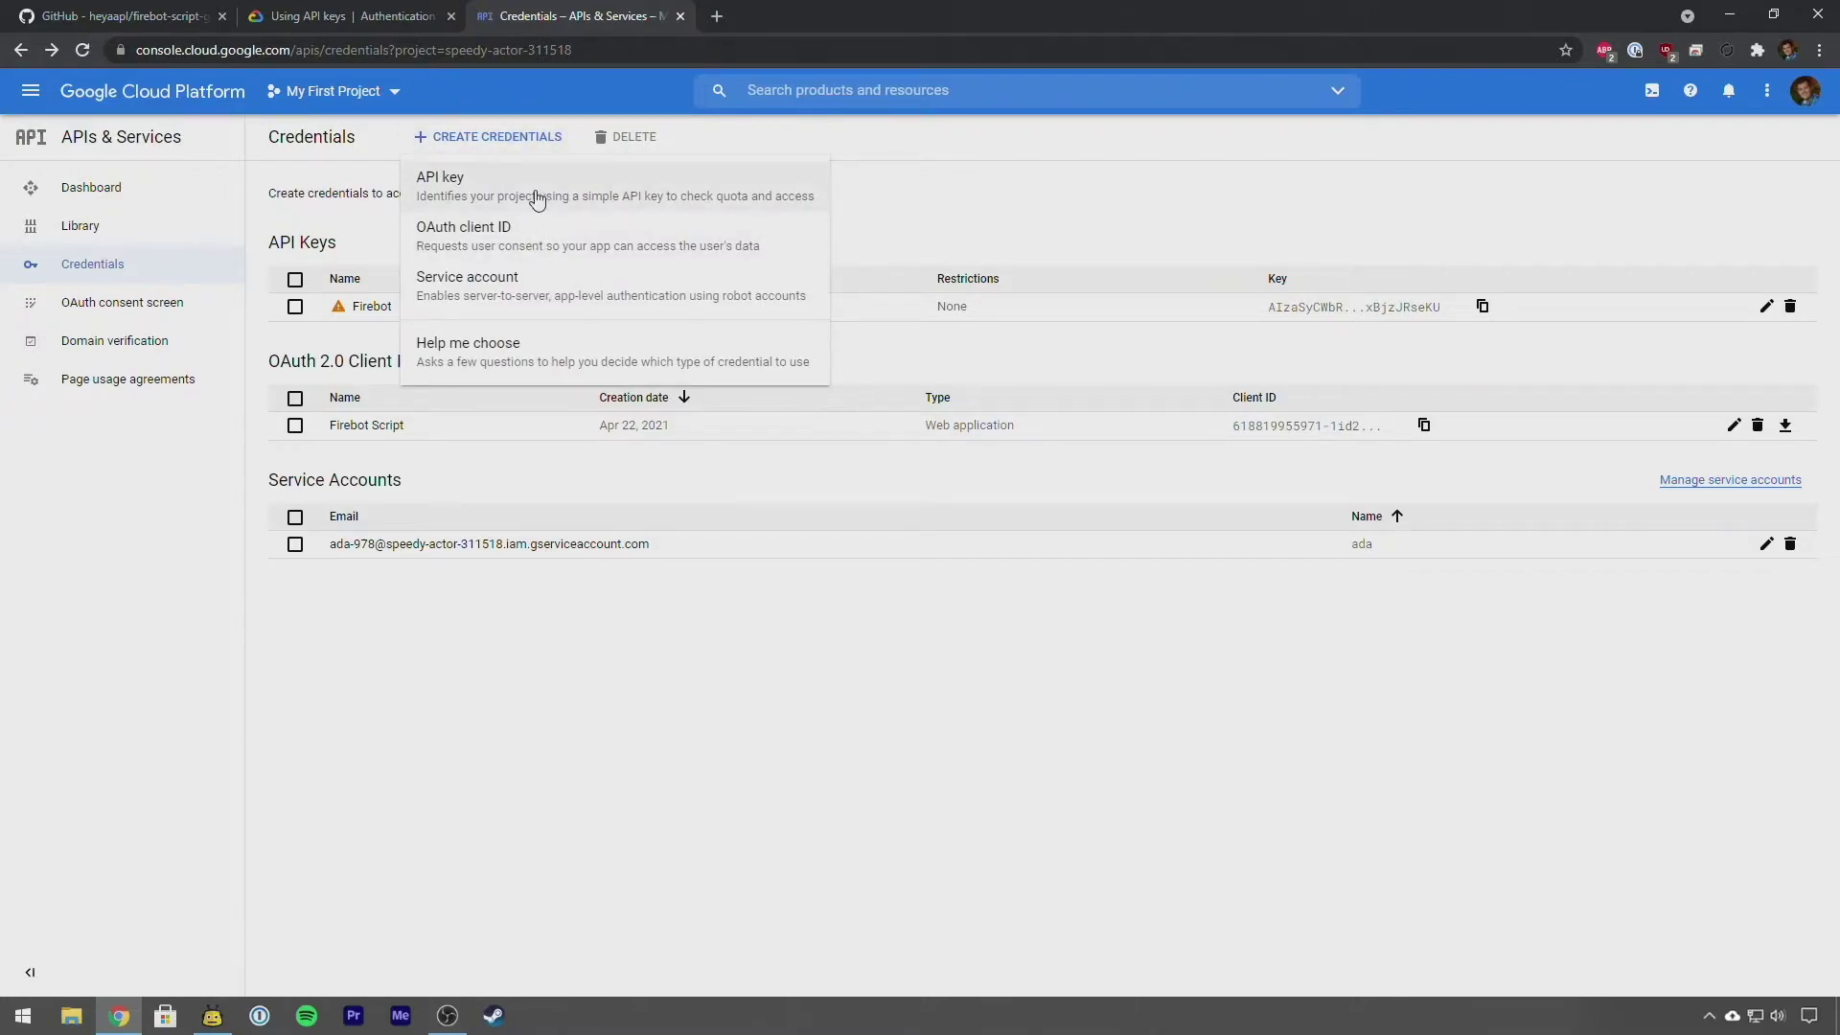
left_click(432, 194)
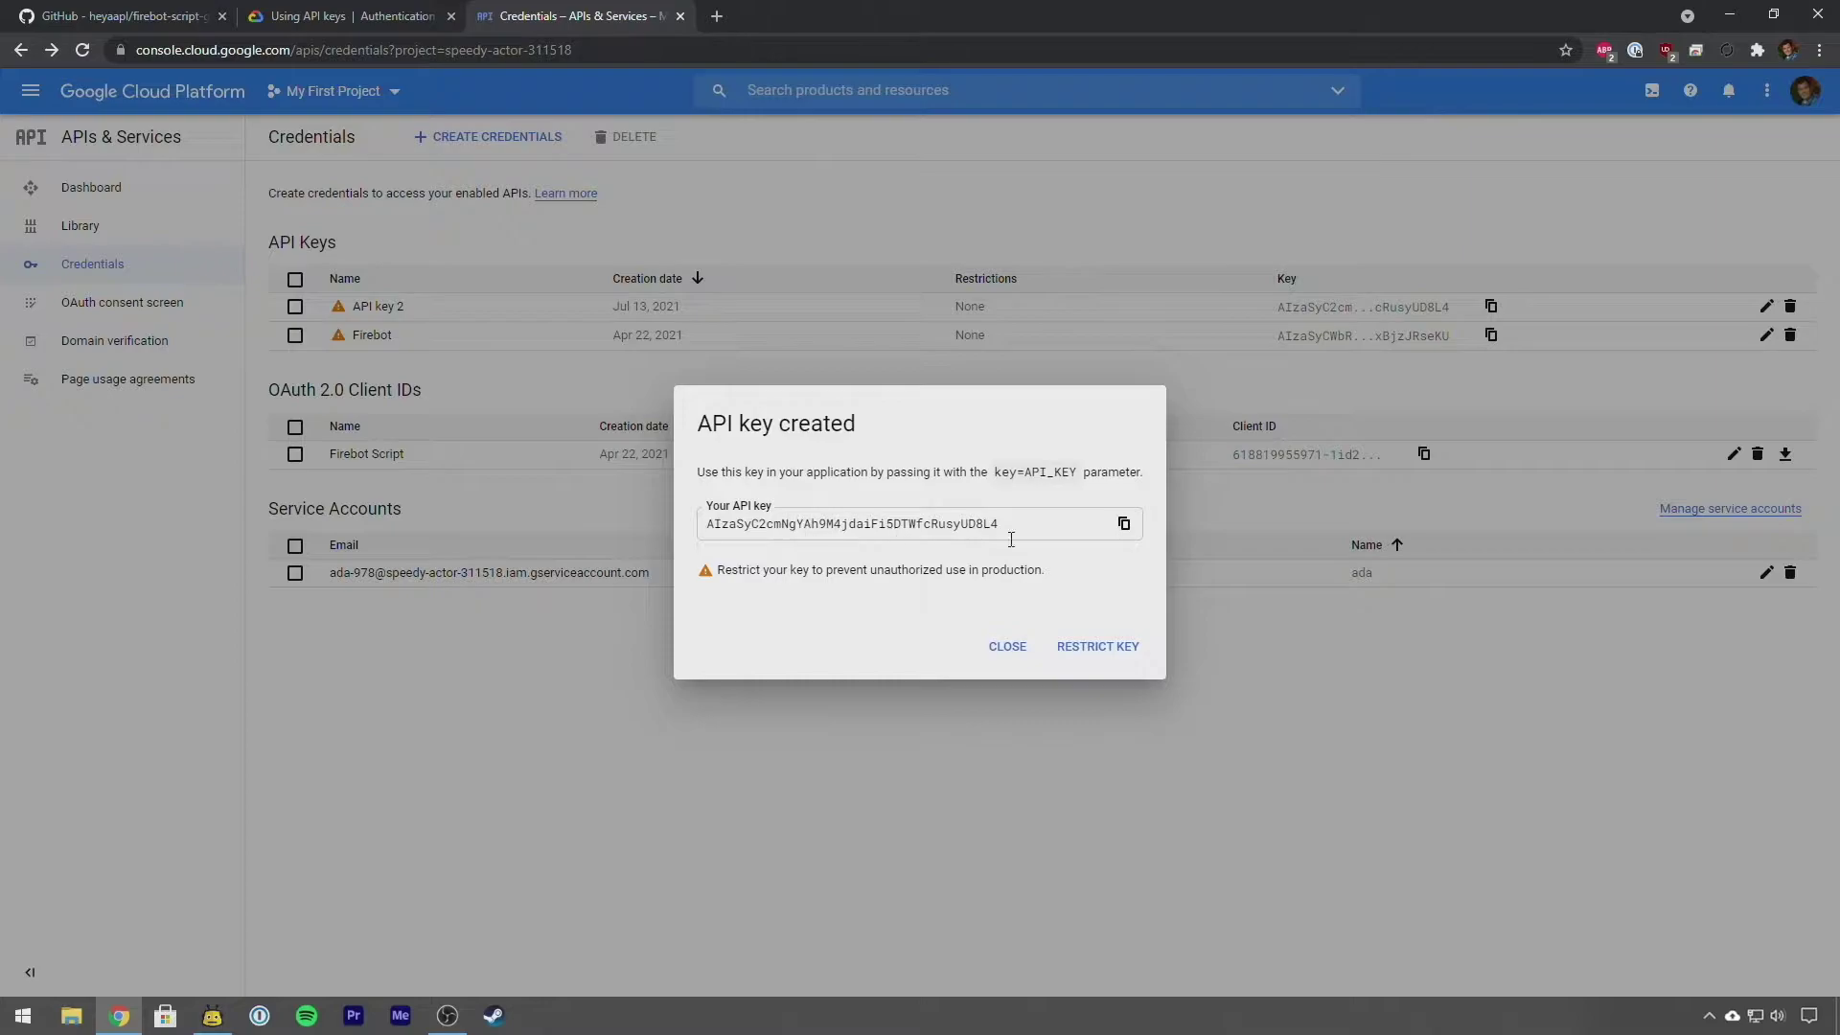
left_click(1007, 647)
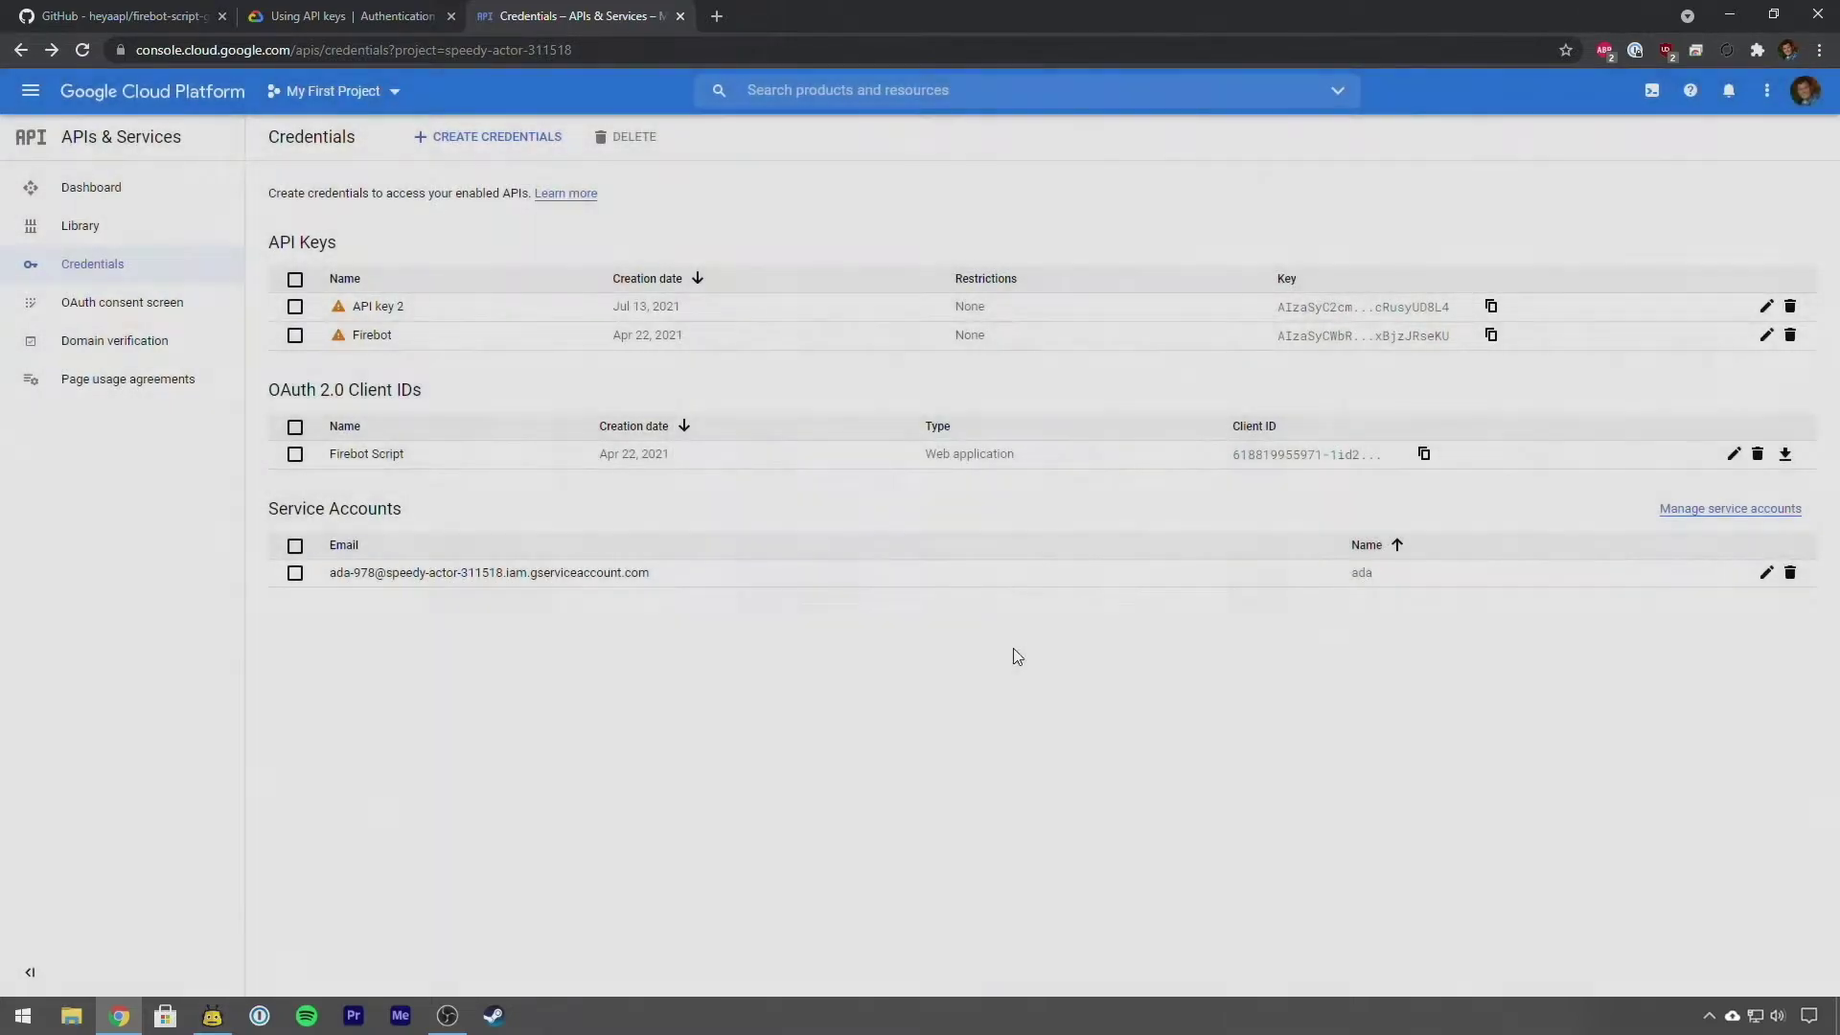
- Rename the newly created API key to Firebot 2, save it, and copy its key to the clipboard
left_click(1772, 312)
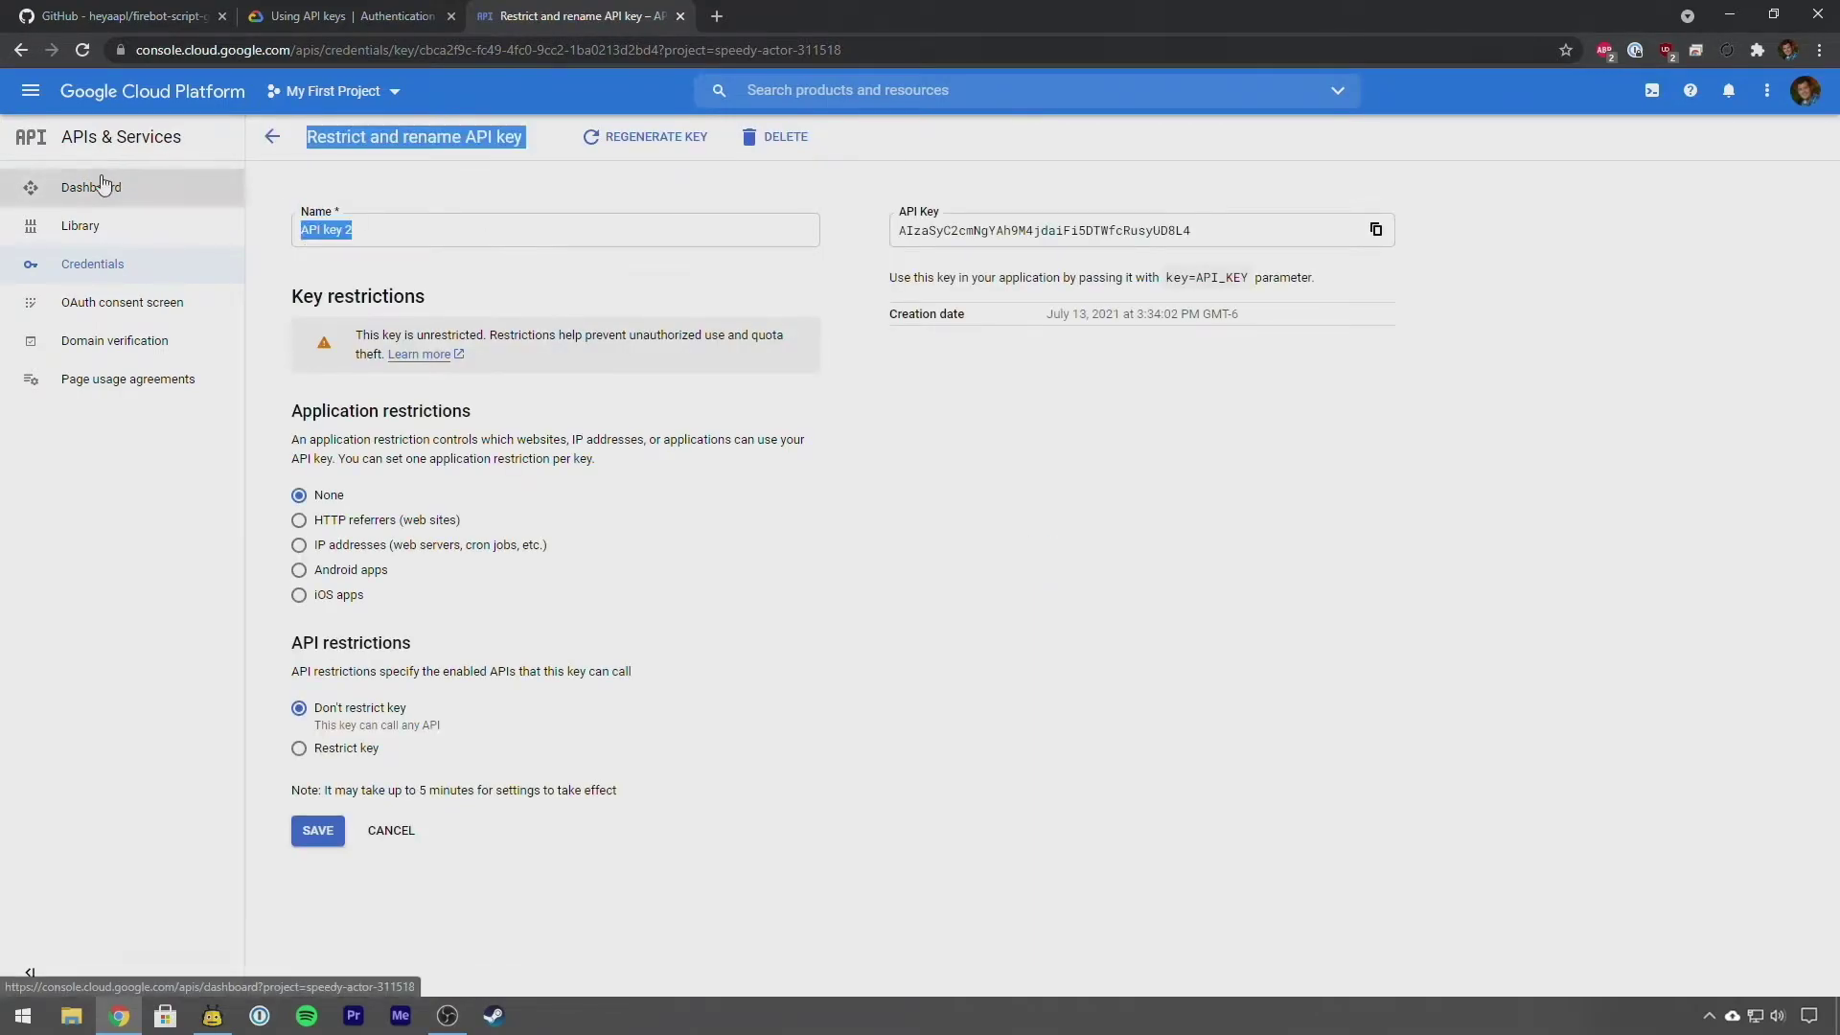
type("Firebot 2")
left_click(897, 335)
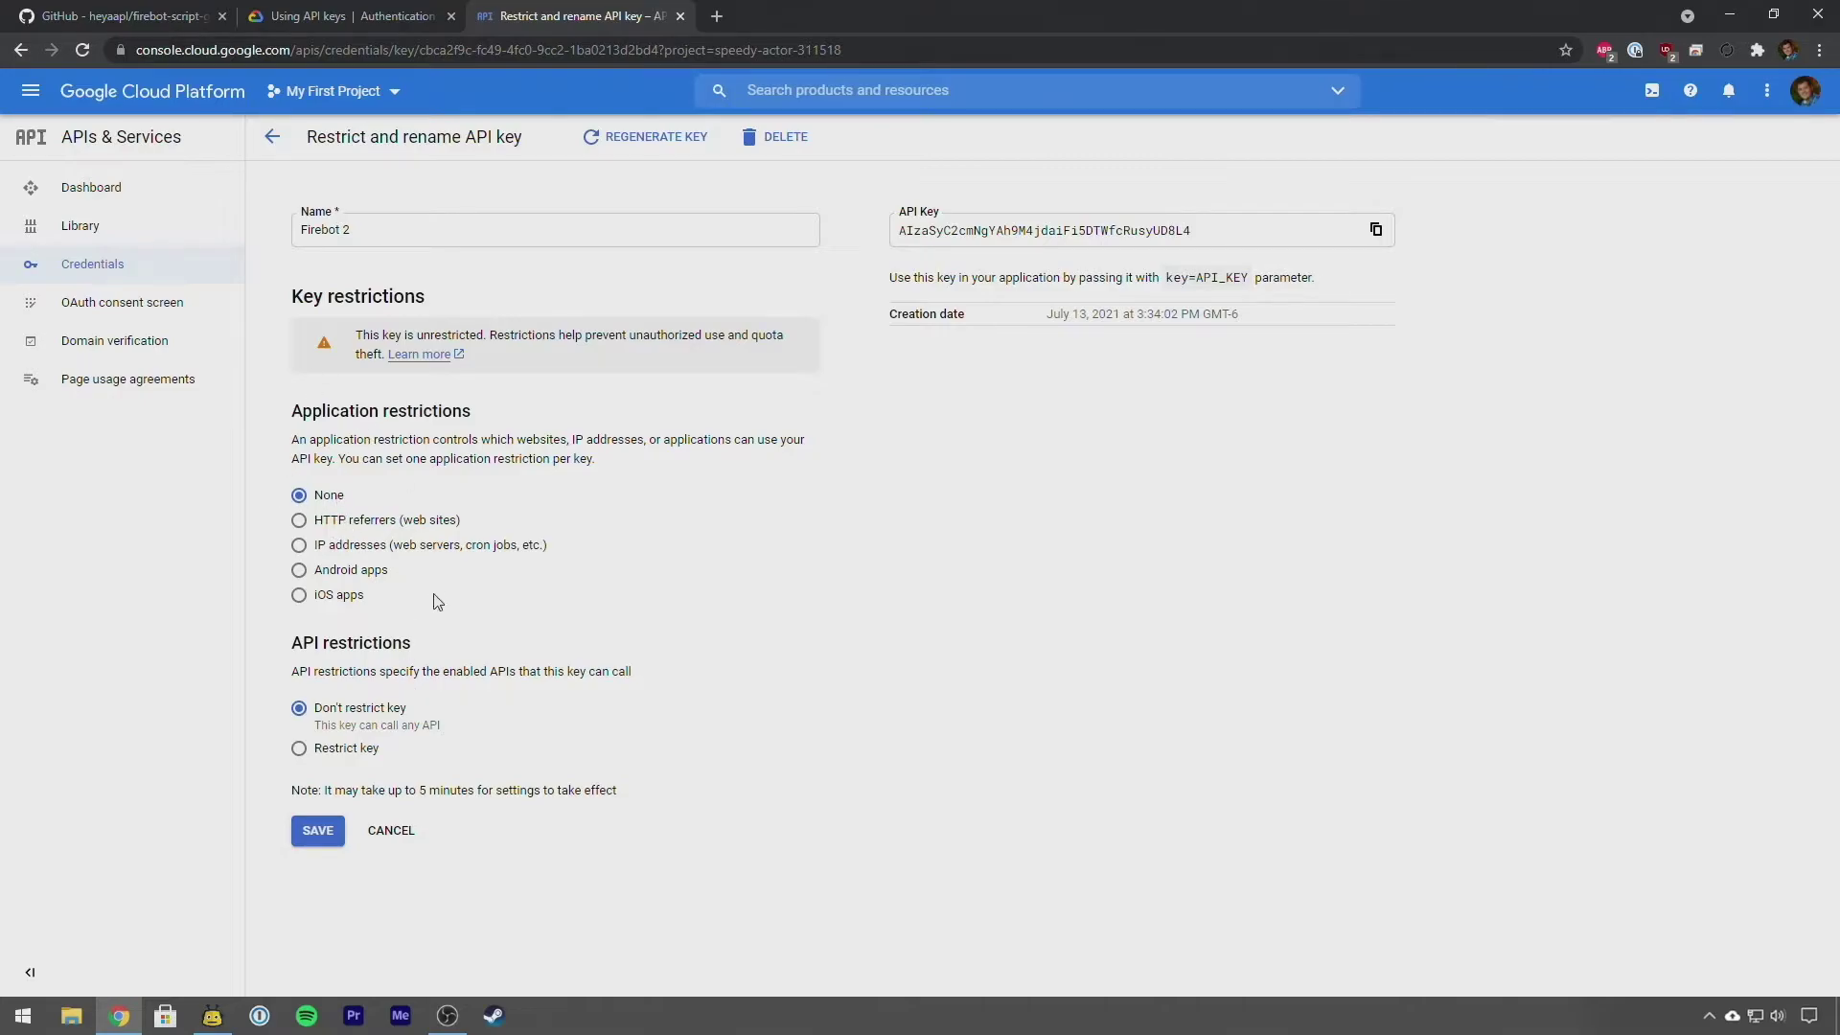
left_click(317, 832)
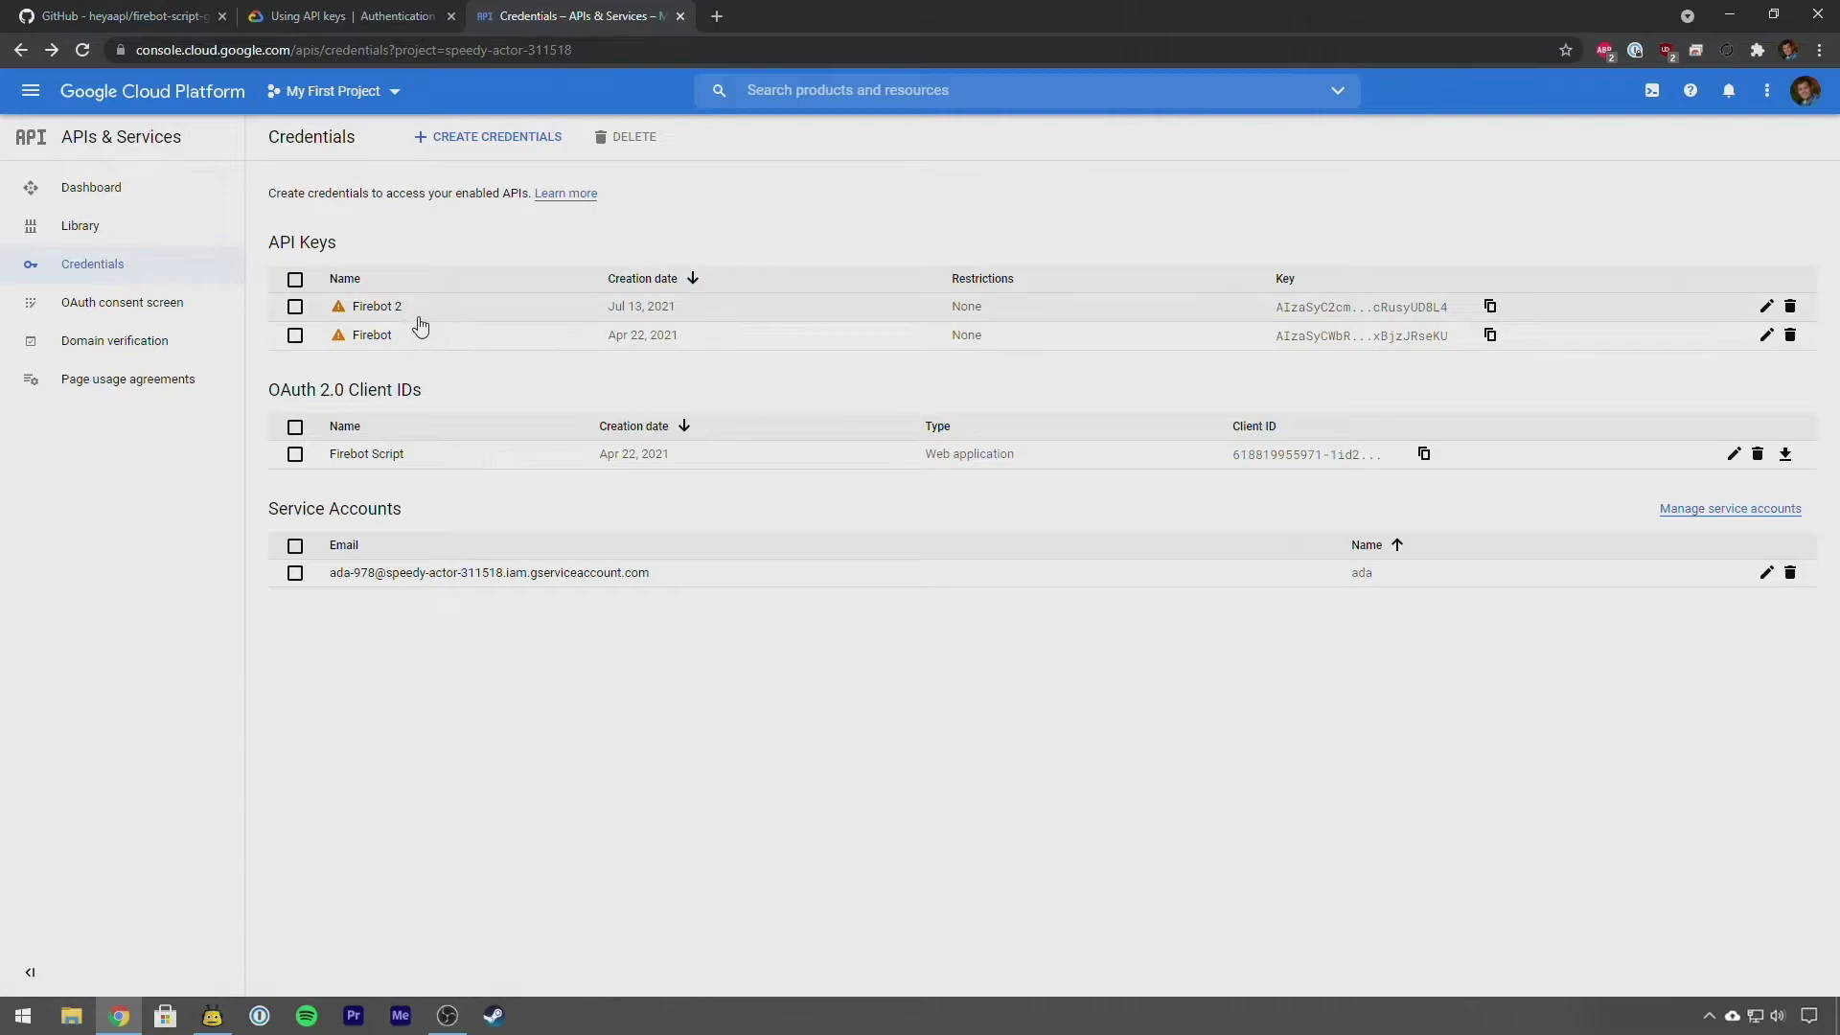
left_click(1492, 307)
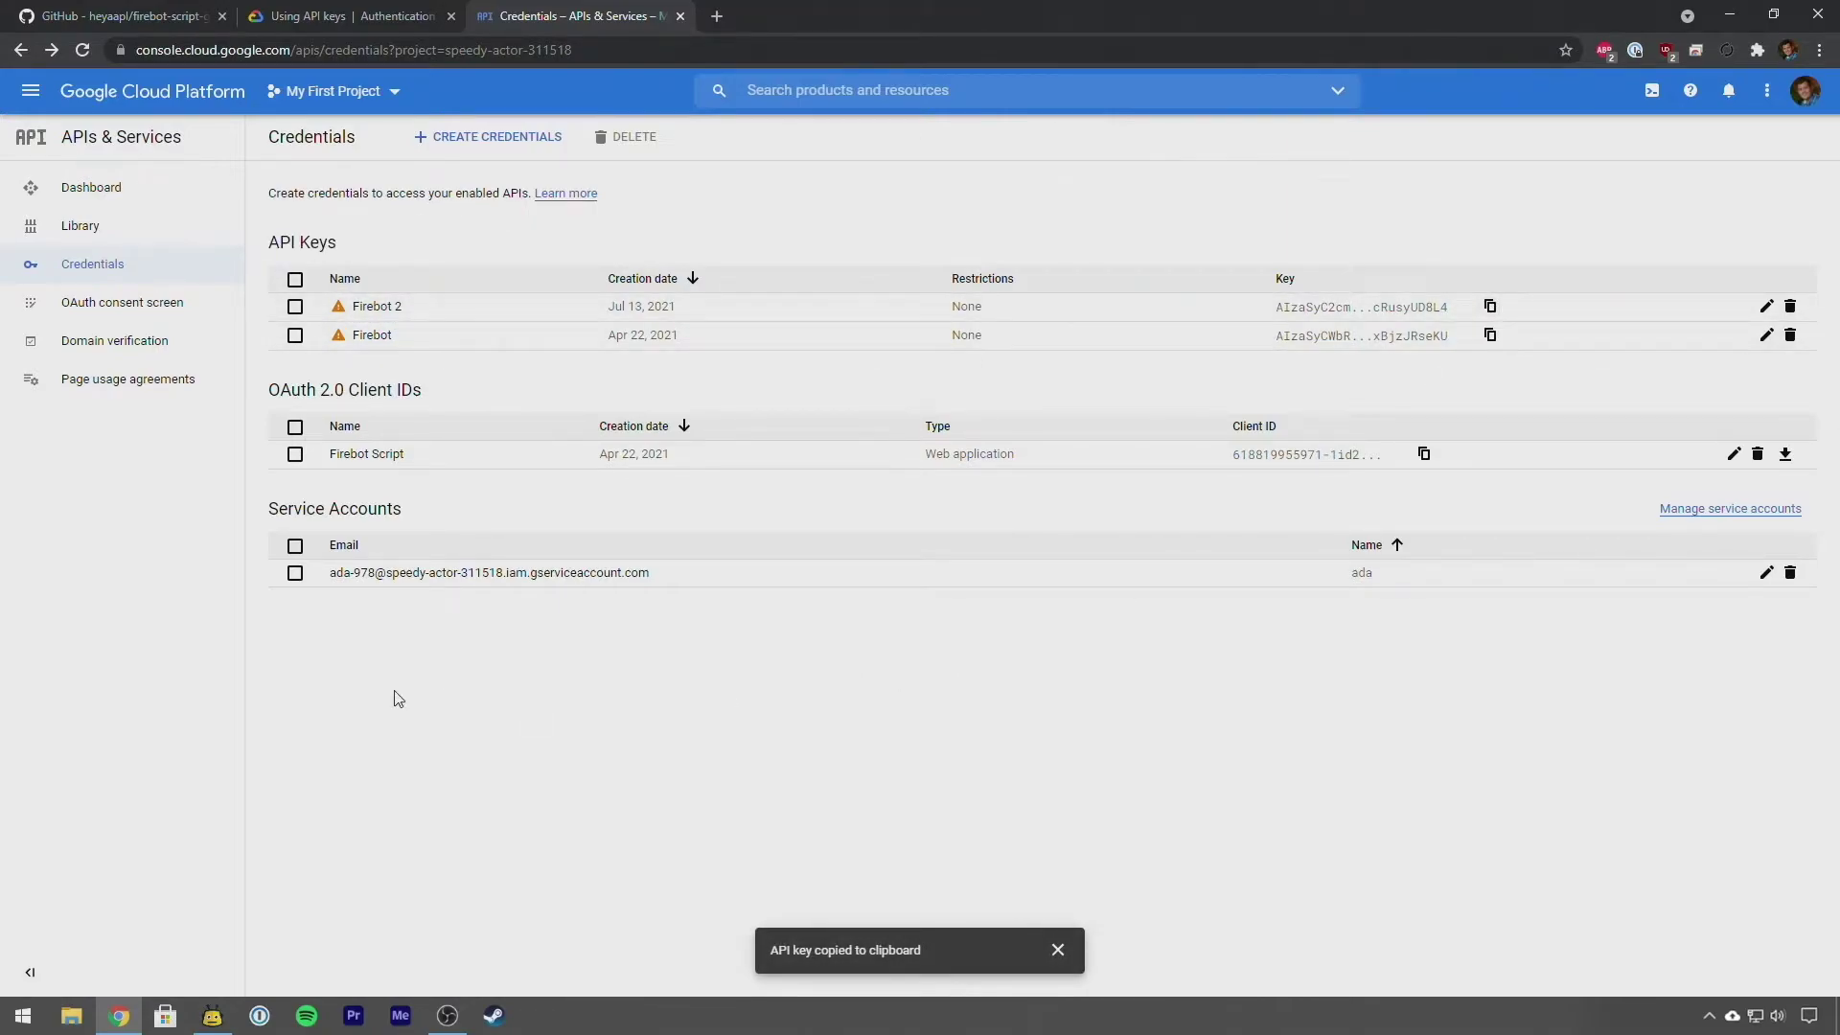
- Download googleCloudTts.js from the latest release of the firebot-script-google-cloud-tts repository on GitHub
left_click(120, 17)
left_click(671, 591)
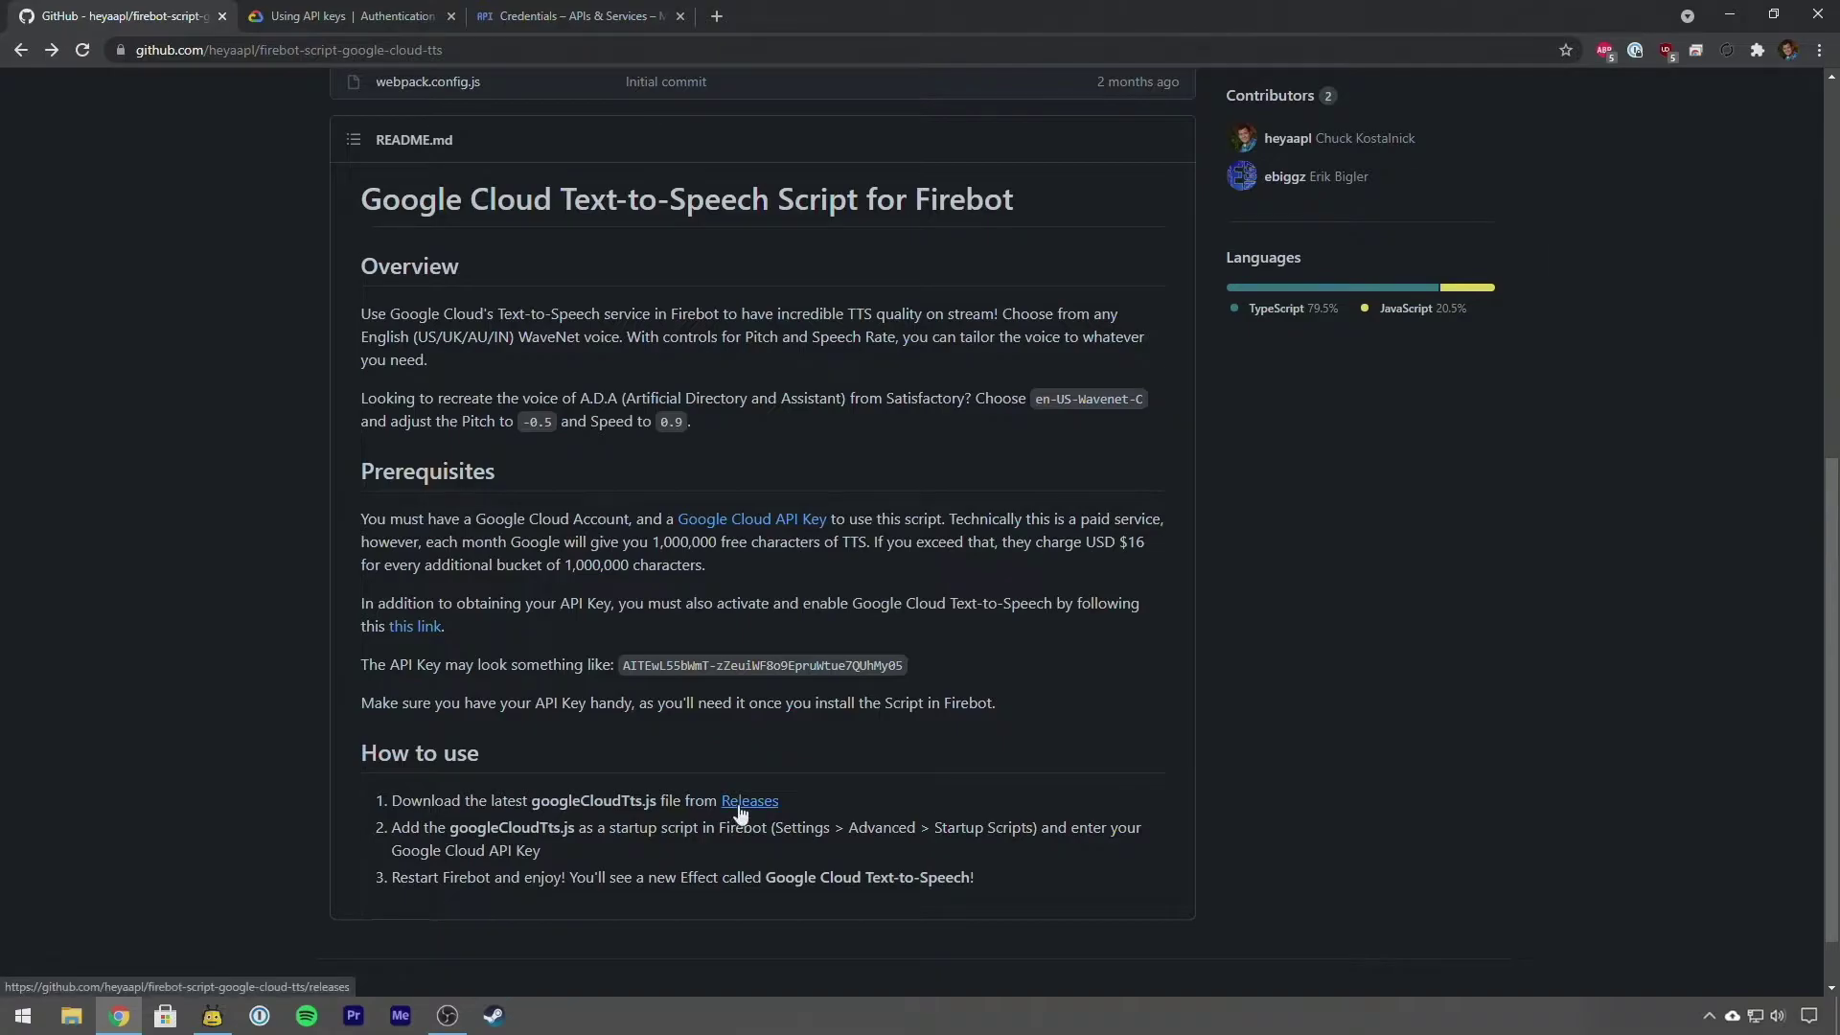
scroll(1096, 744, "up", 5)
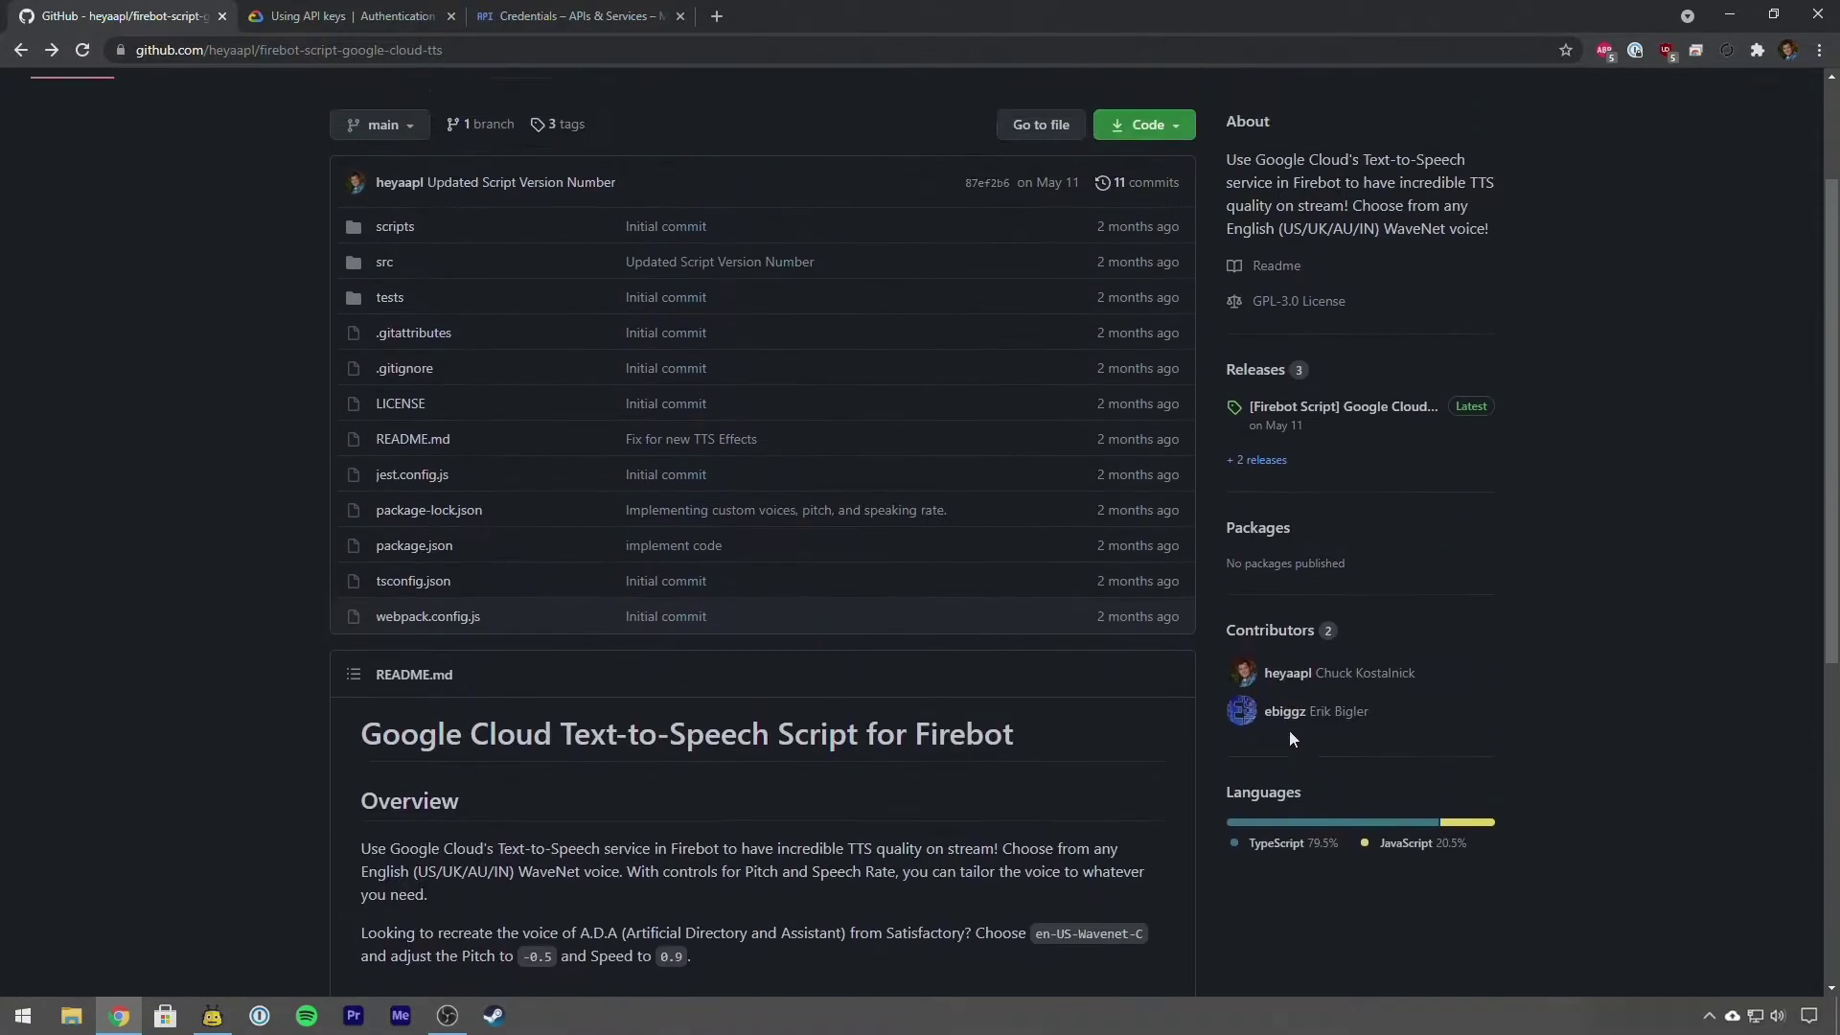
scroll(1290, 728, "up", 1)
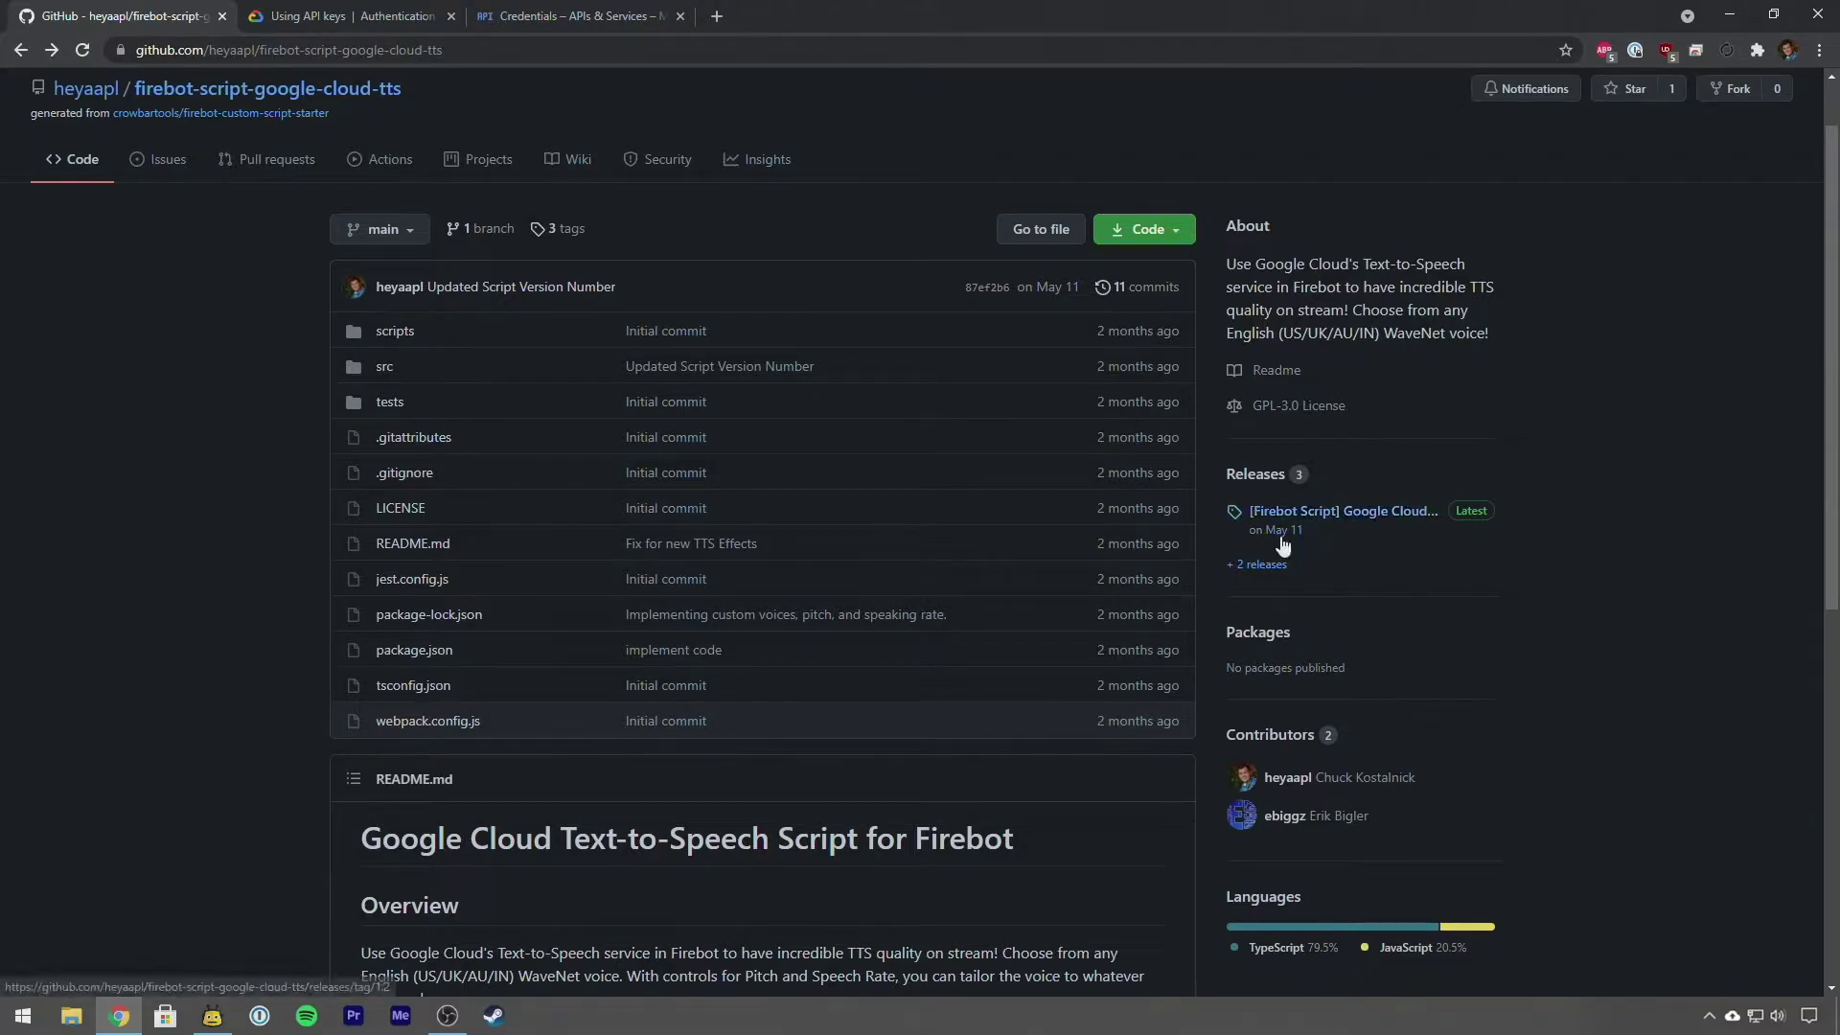
scroll(1379, 537, "down", 3)
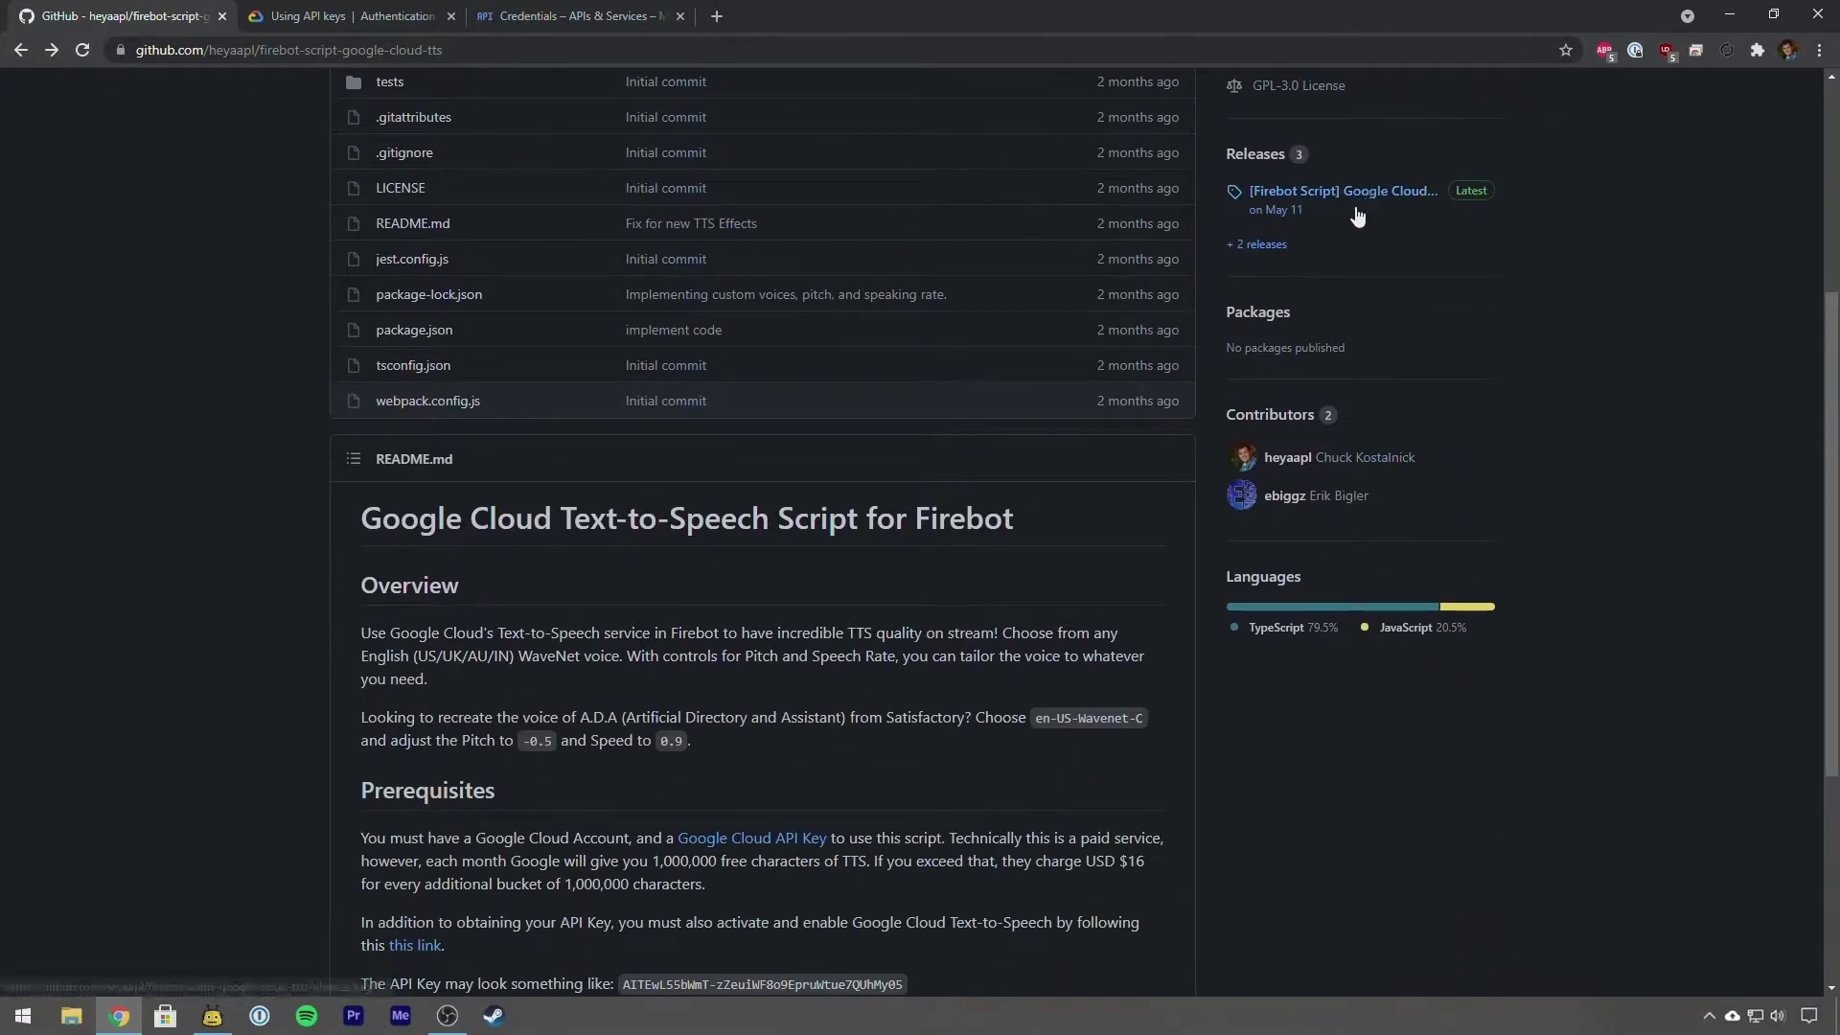
scroll(1220, 741, "down", 3)
scroll(1265, 671, "up", 5)
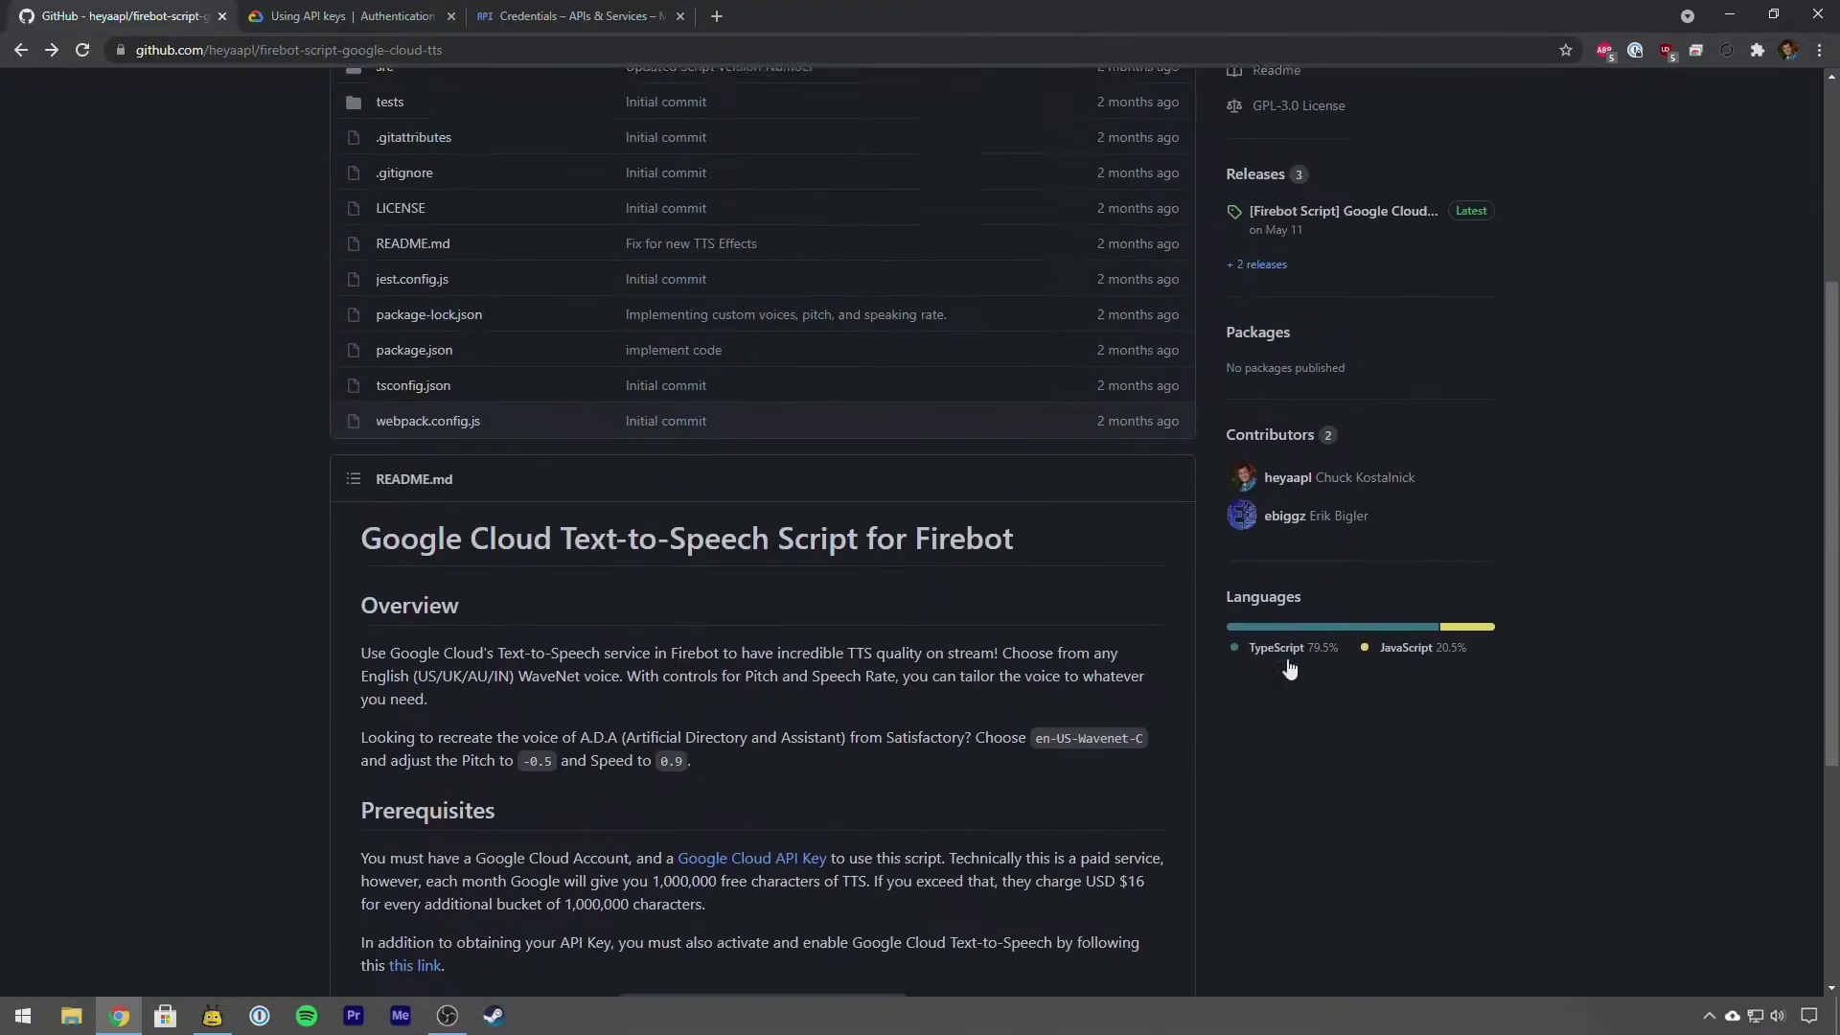
left_click(1303, 363)
scroll(1304, 556, "down", 3)
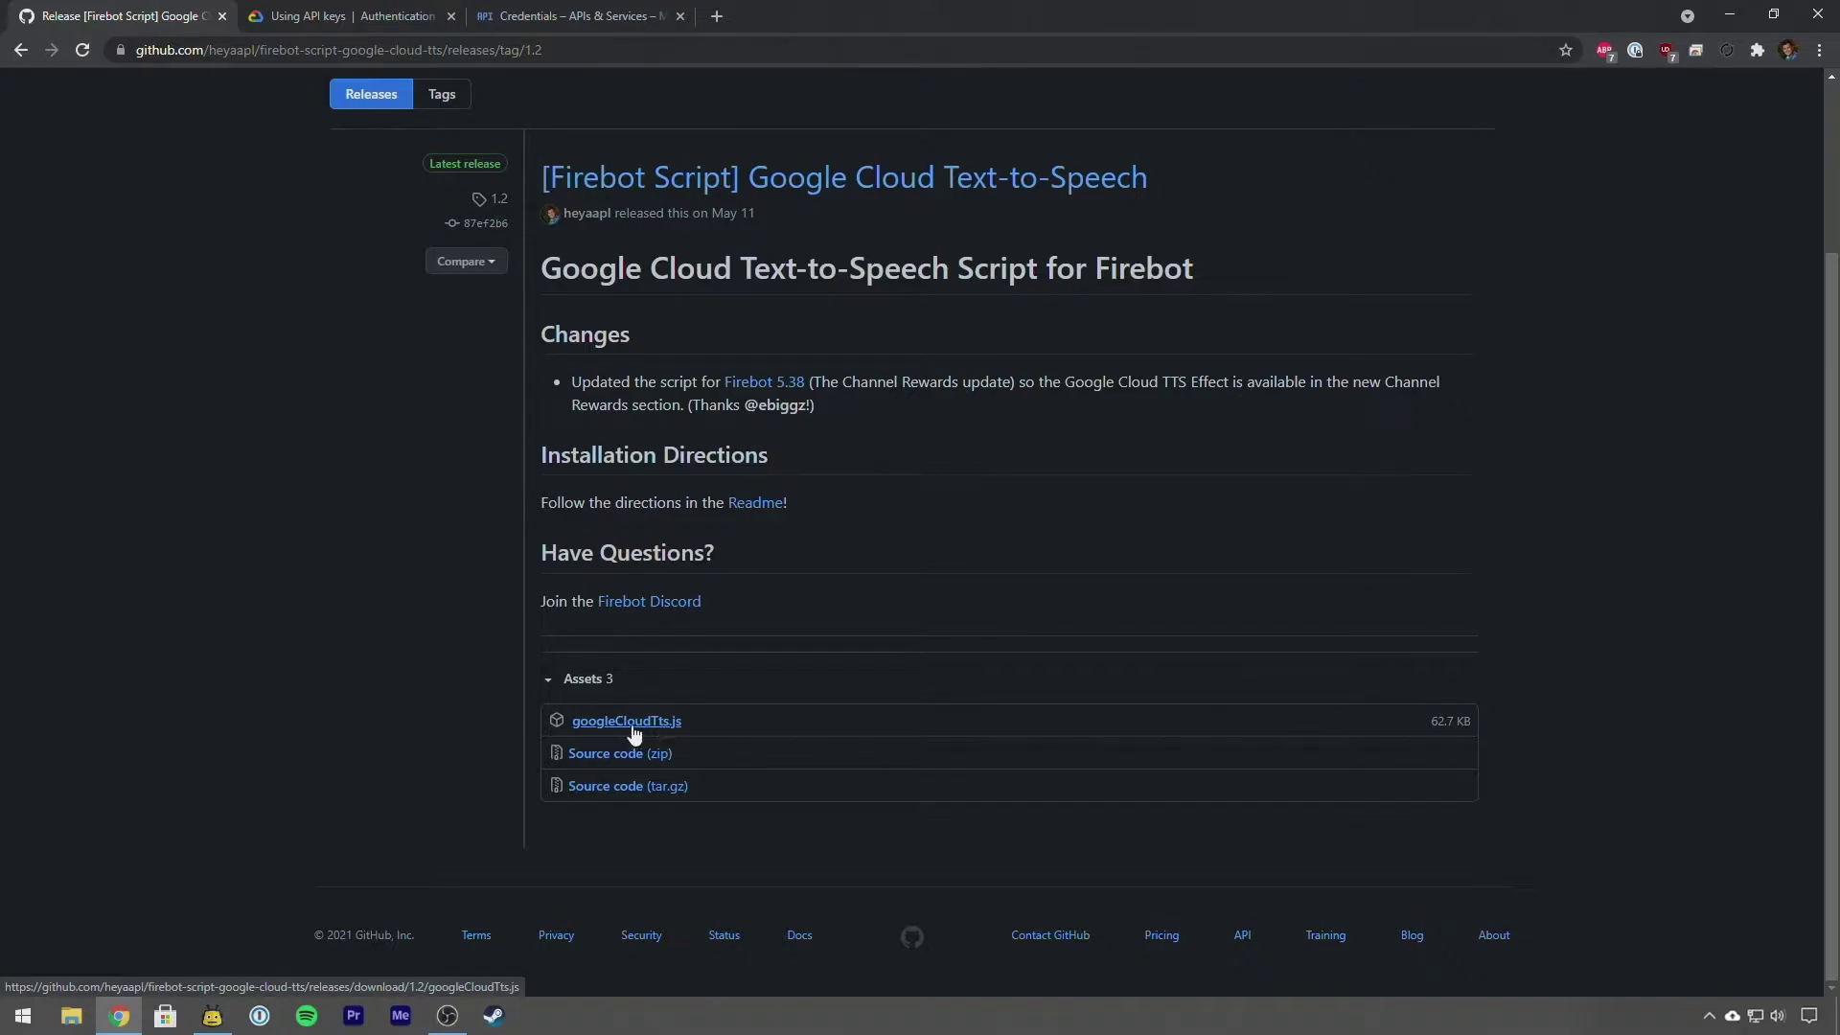
left_click(623, 730)
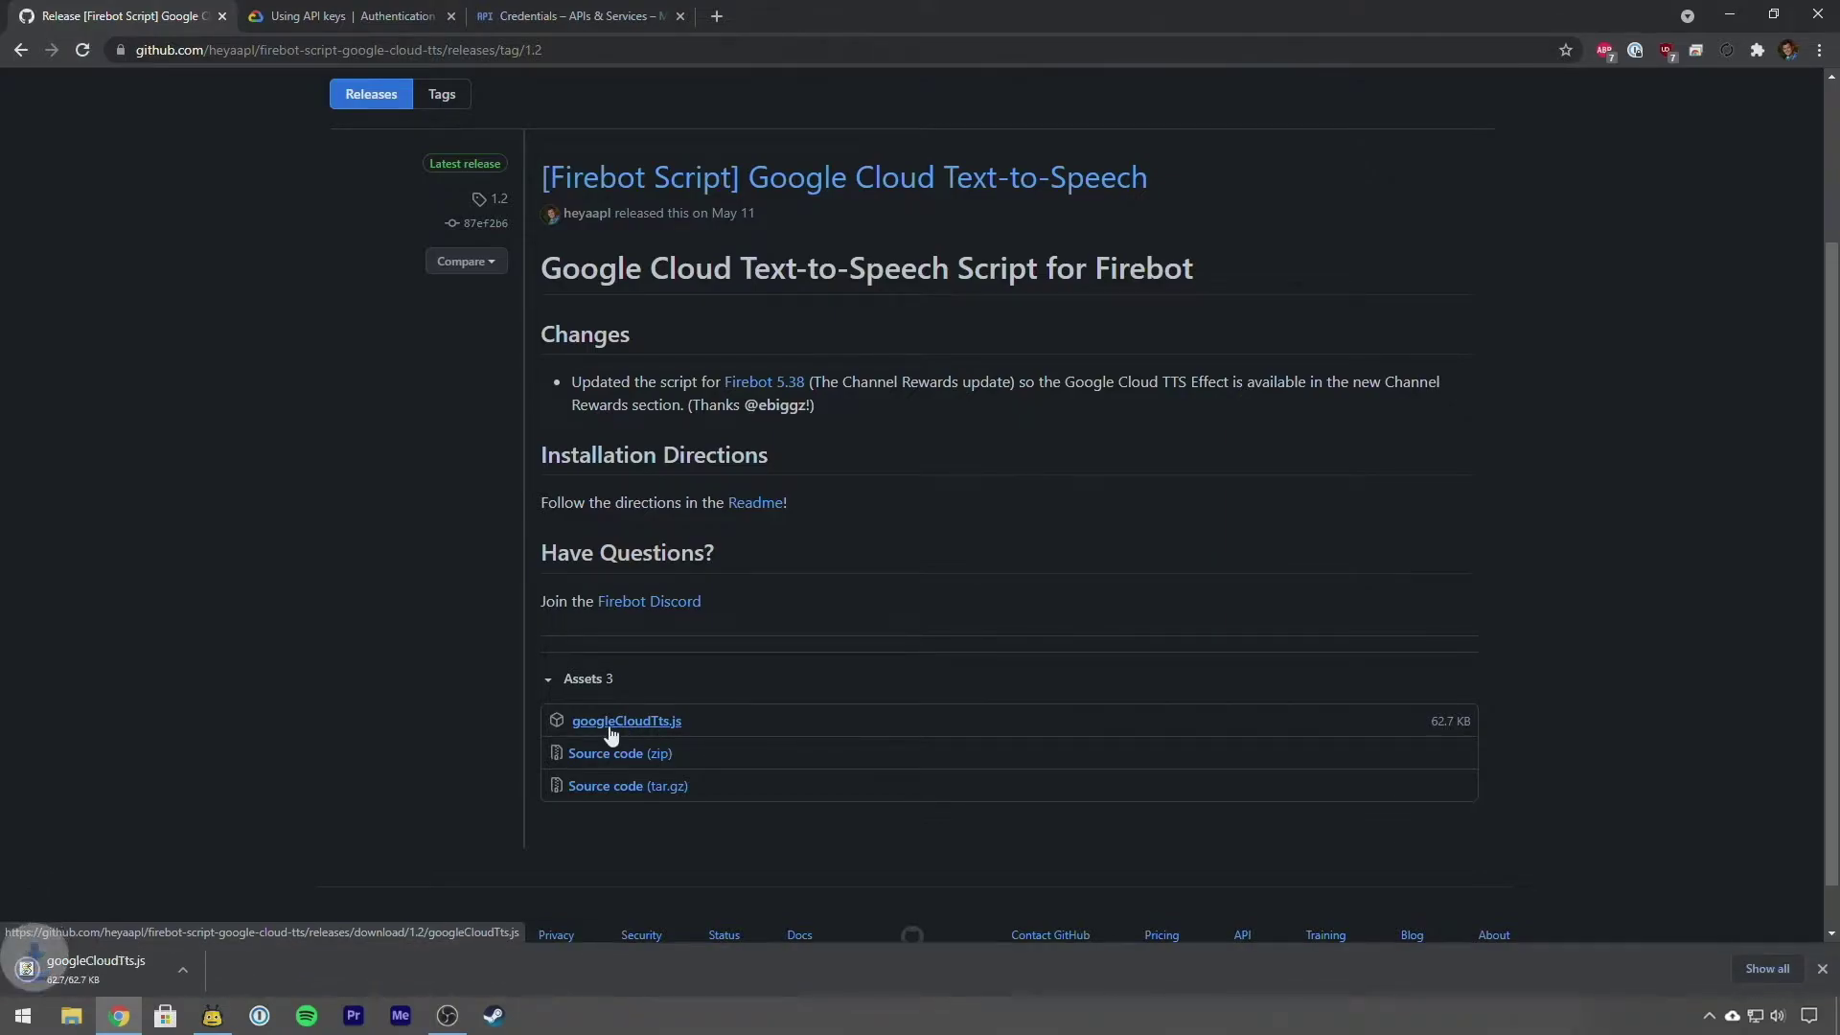
- Switch to Firebot and open the list of startup scripts to check the Google Cloud TTS Effect entry
left_click(213, 1019)
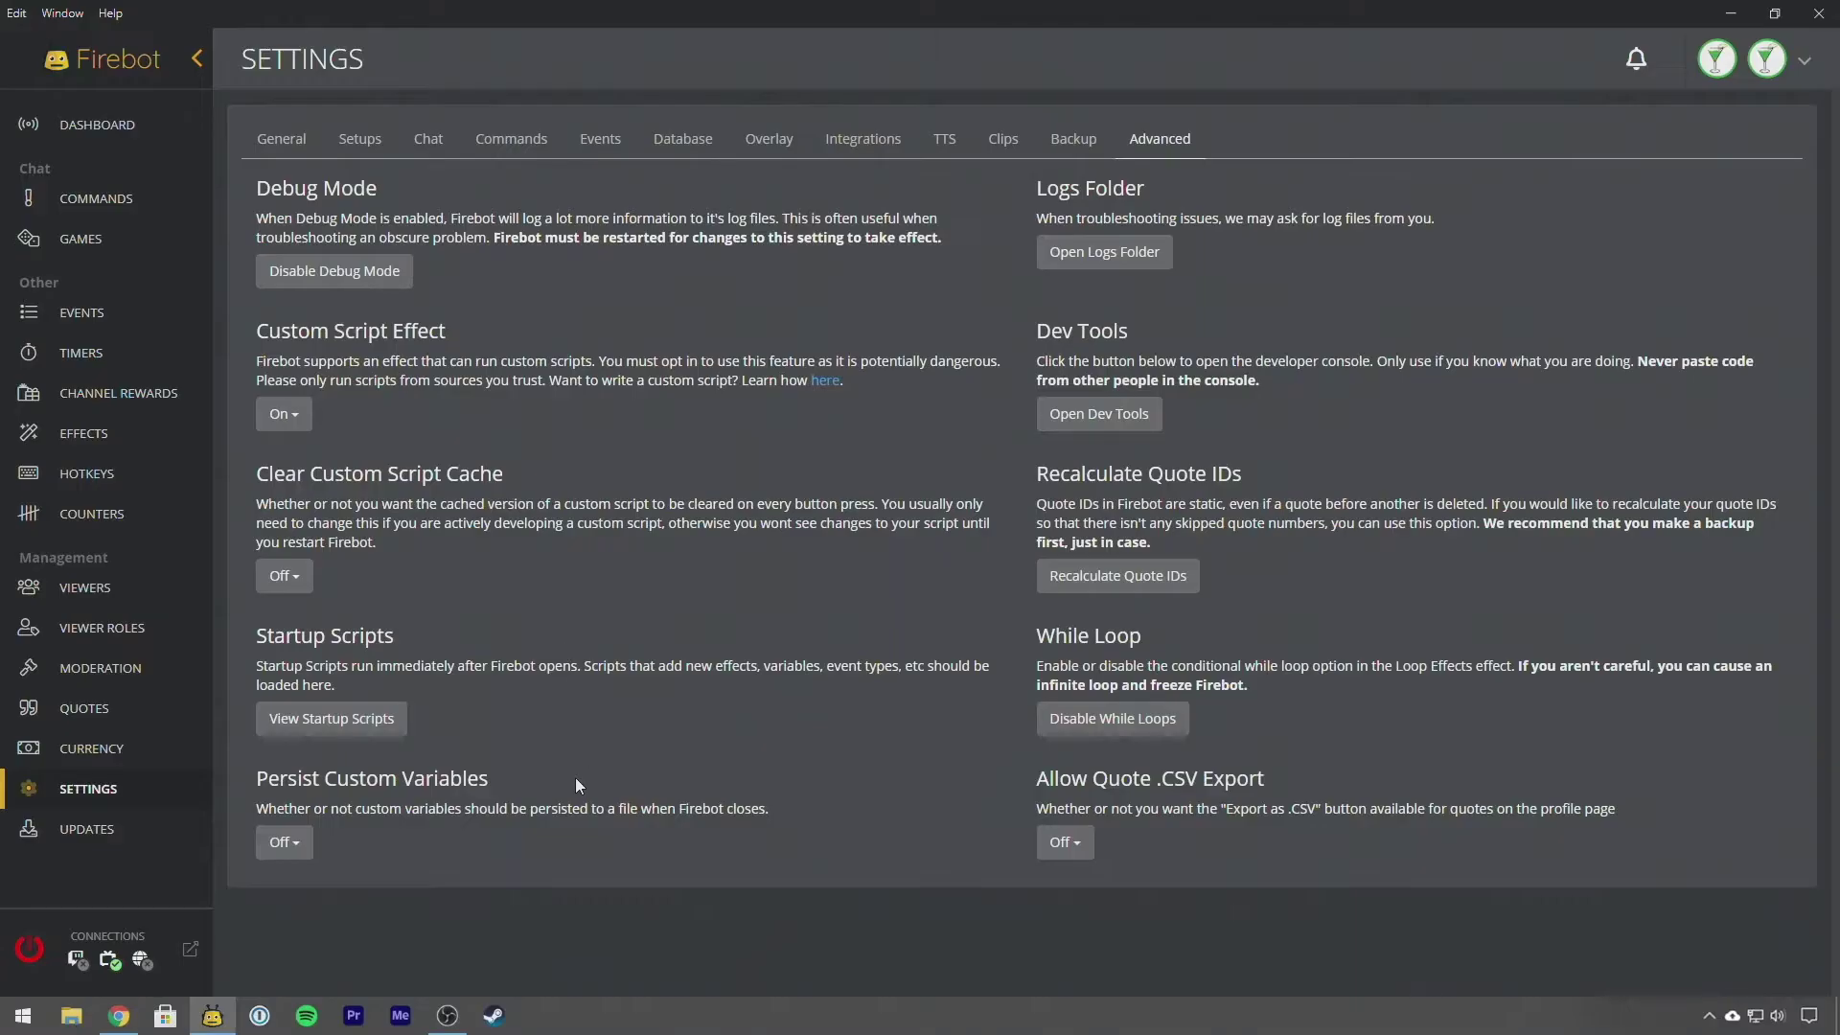
left_click(327, 722)
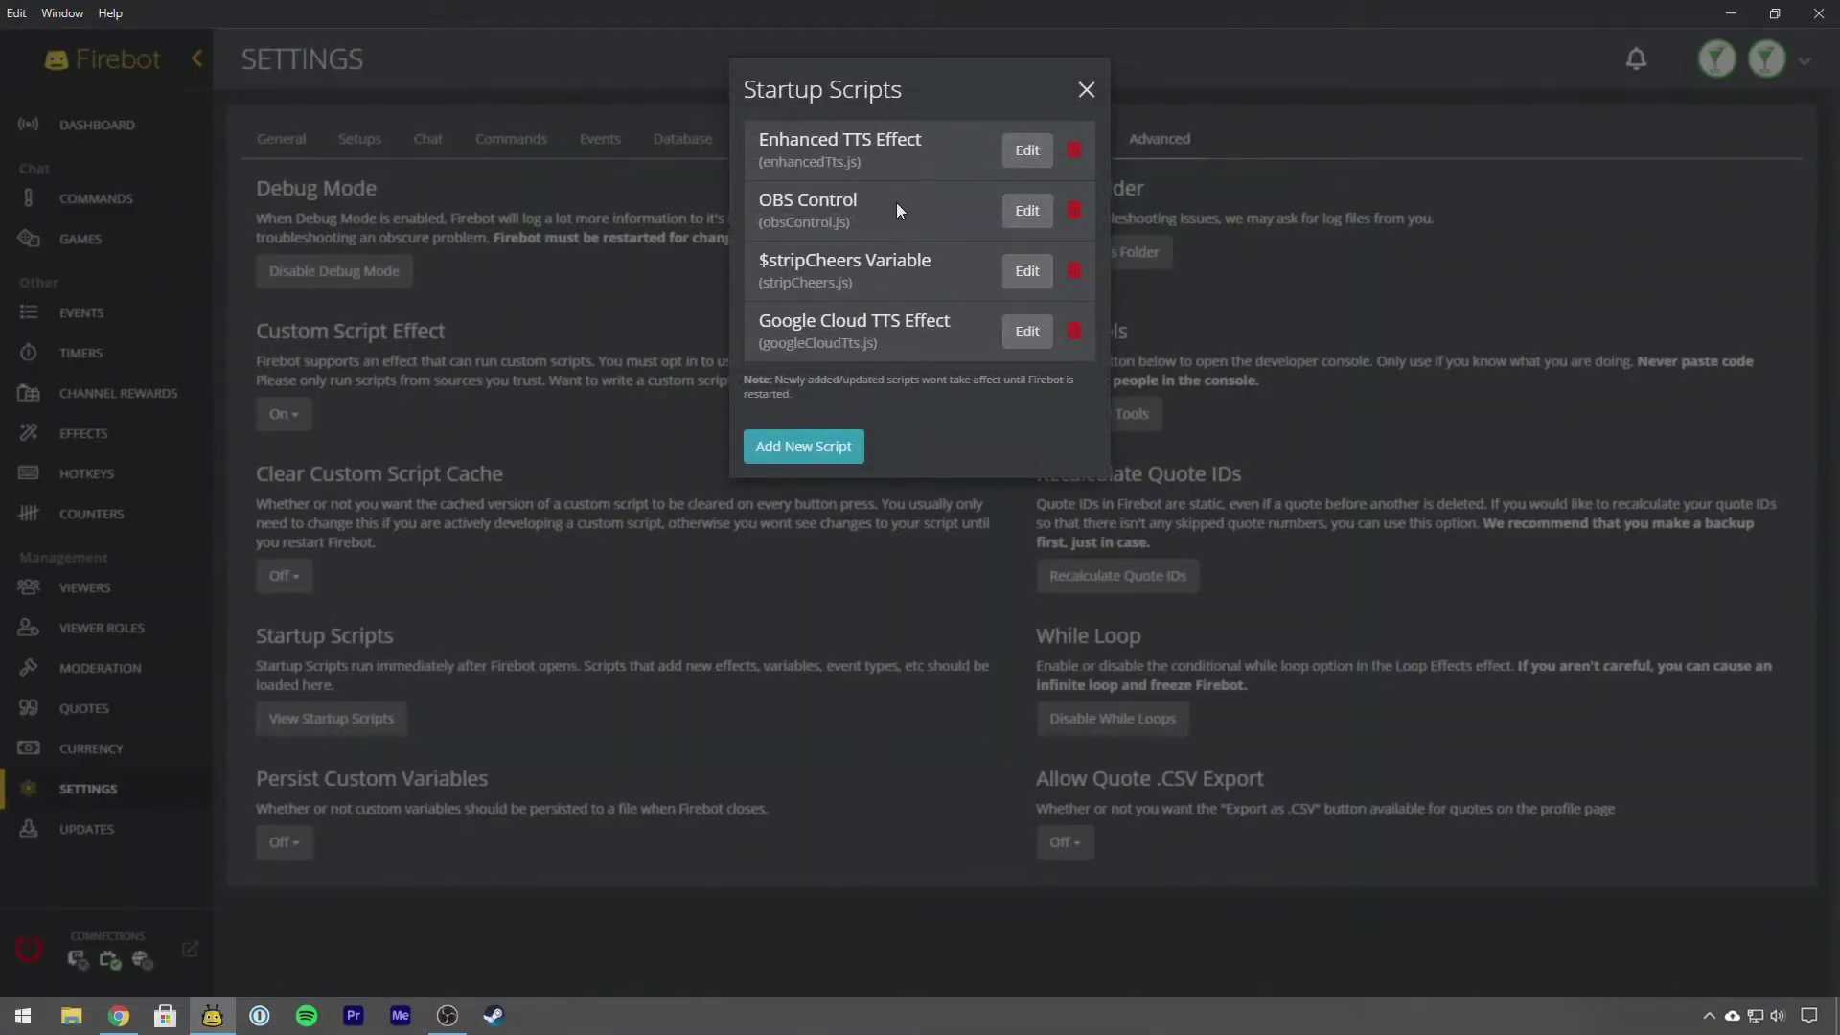
left_click_drag(955, 320, 759, 320)
left_click(899, 356)
left_click_drag(759, 320, 949, 324)
left_click(947, 326)
- Start adding a new startup script and check the contents of Firebot's scripts folder
left_click(766, 450)
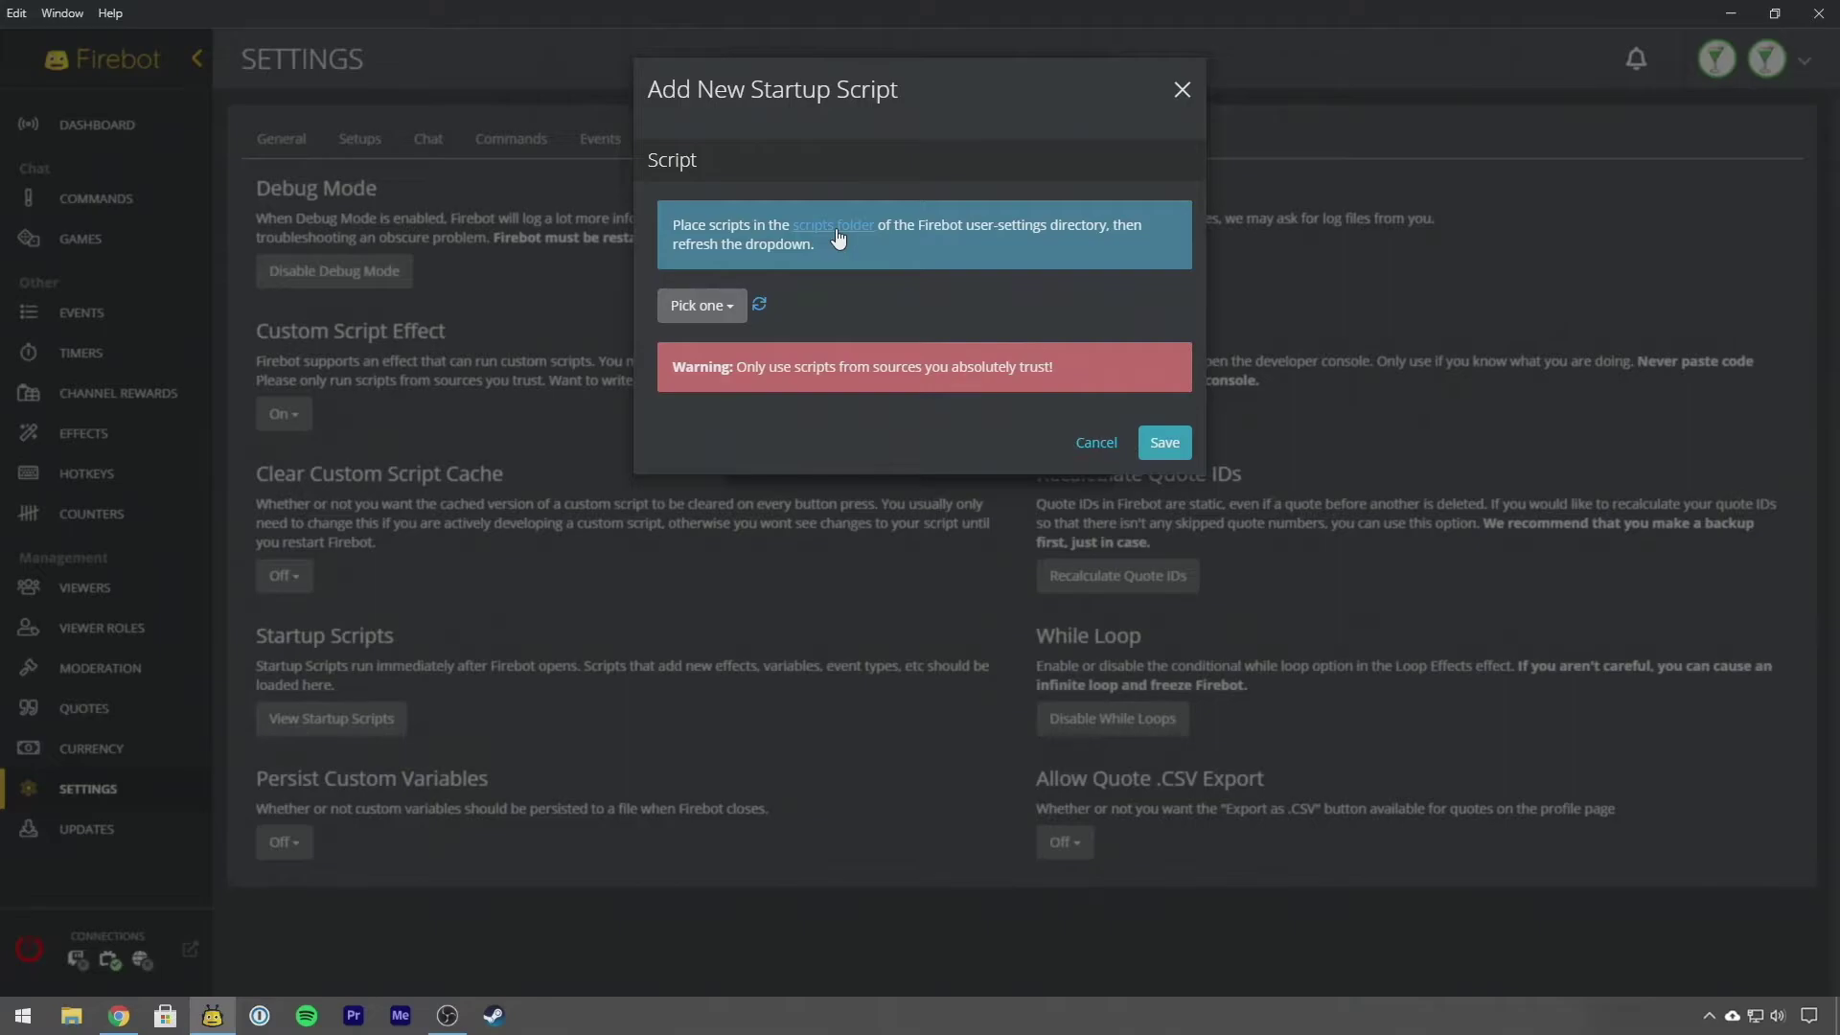
left_click(837, 238)
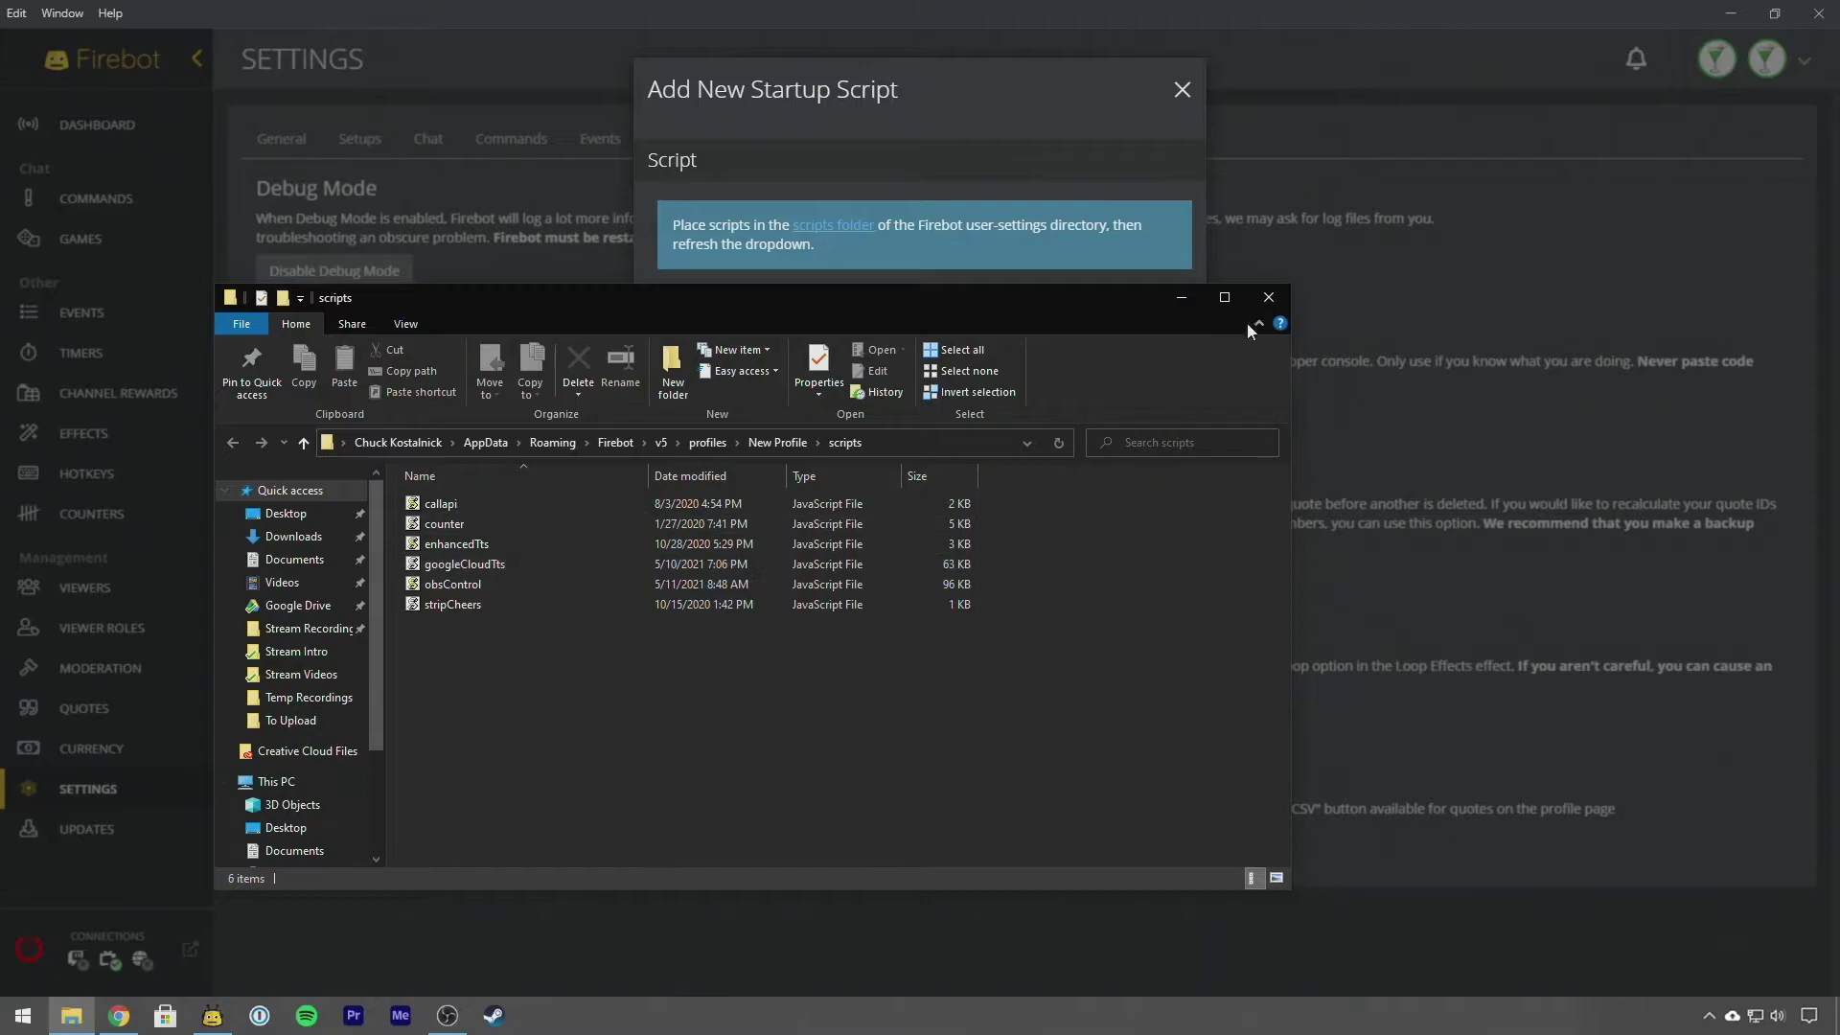
left_click(1269, 298)
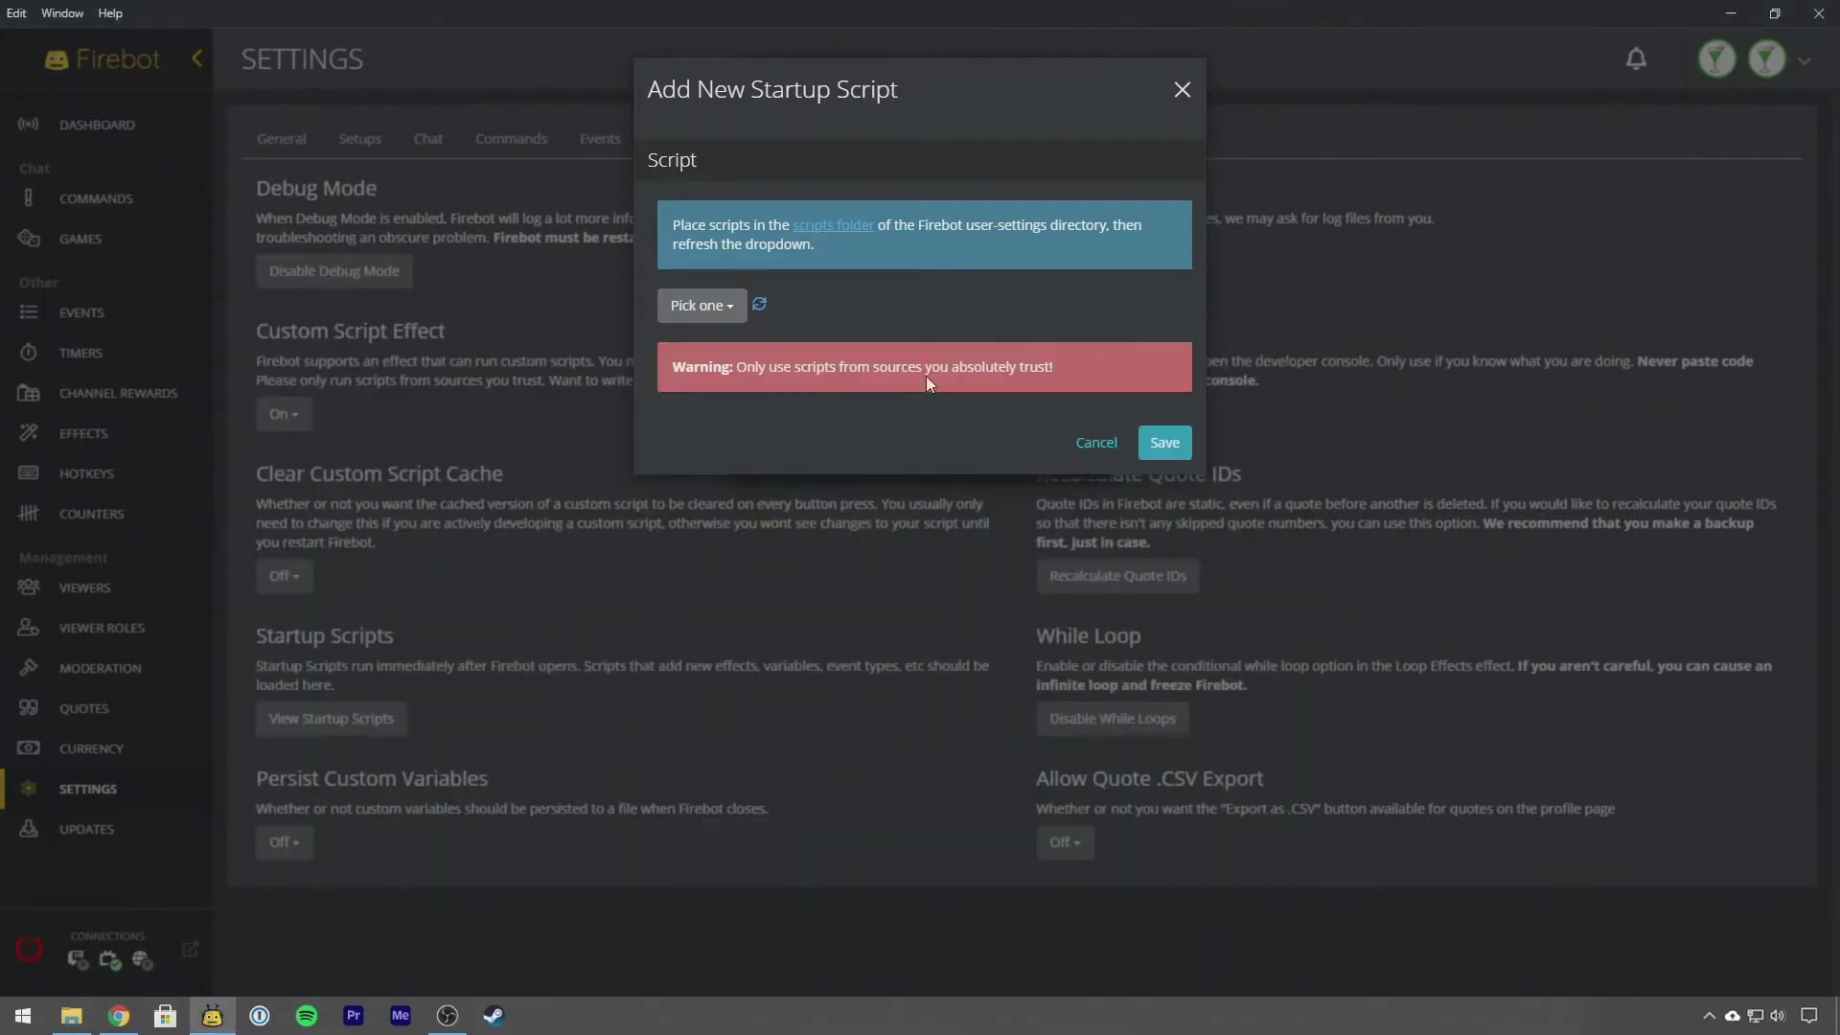
- Refresh the available scripts, choose googleCloudTts.js, and paste the copied key as the Google Cloud API Key
left_click(760, 303)
left_click(738, 312)
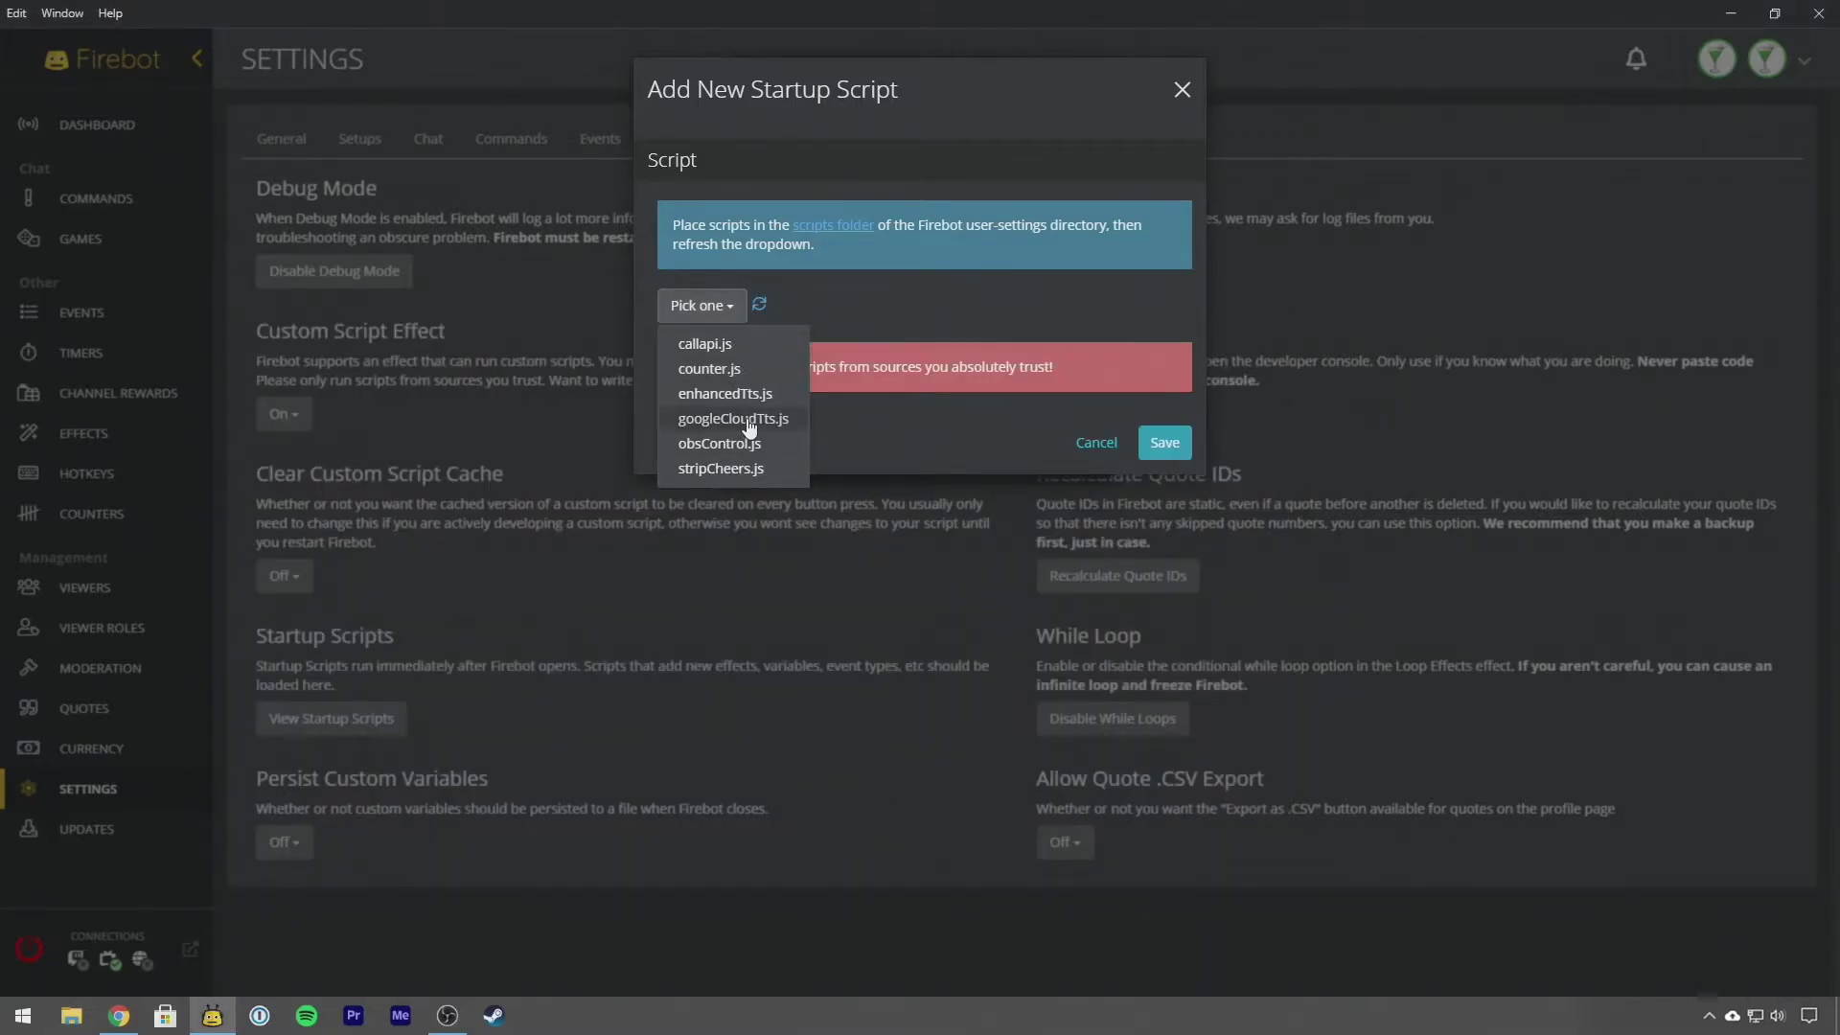
left_click(734, 418)
left_click(796, 572)
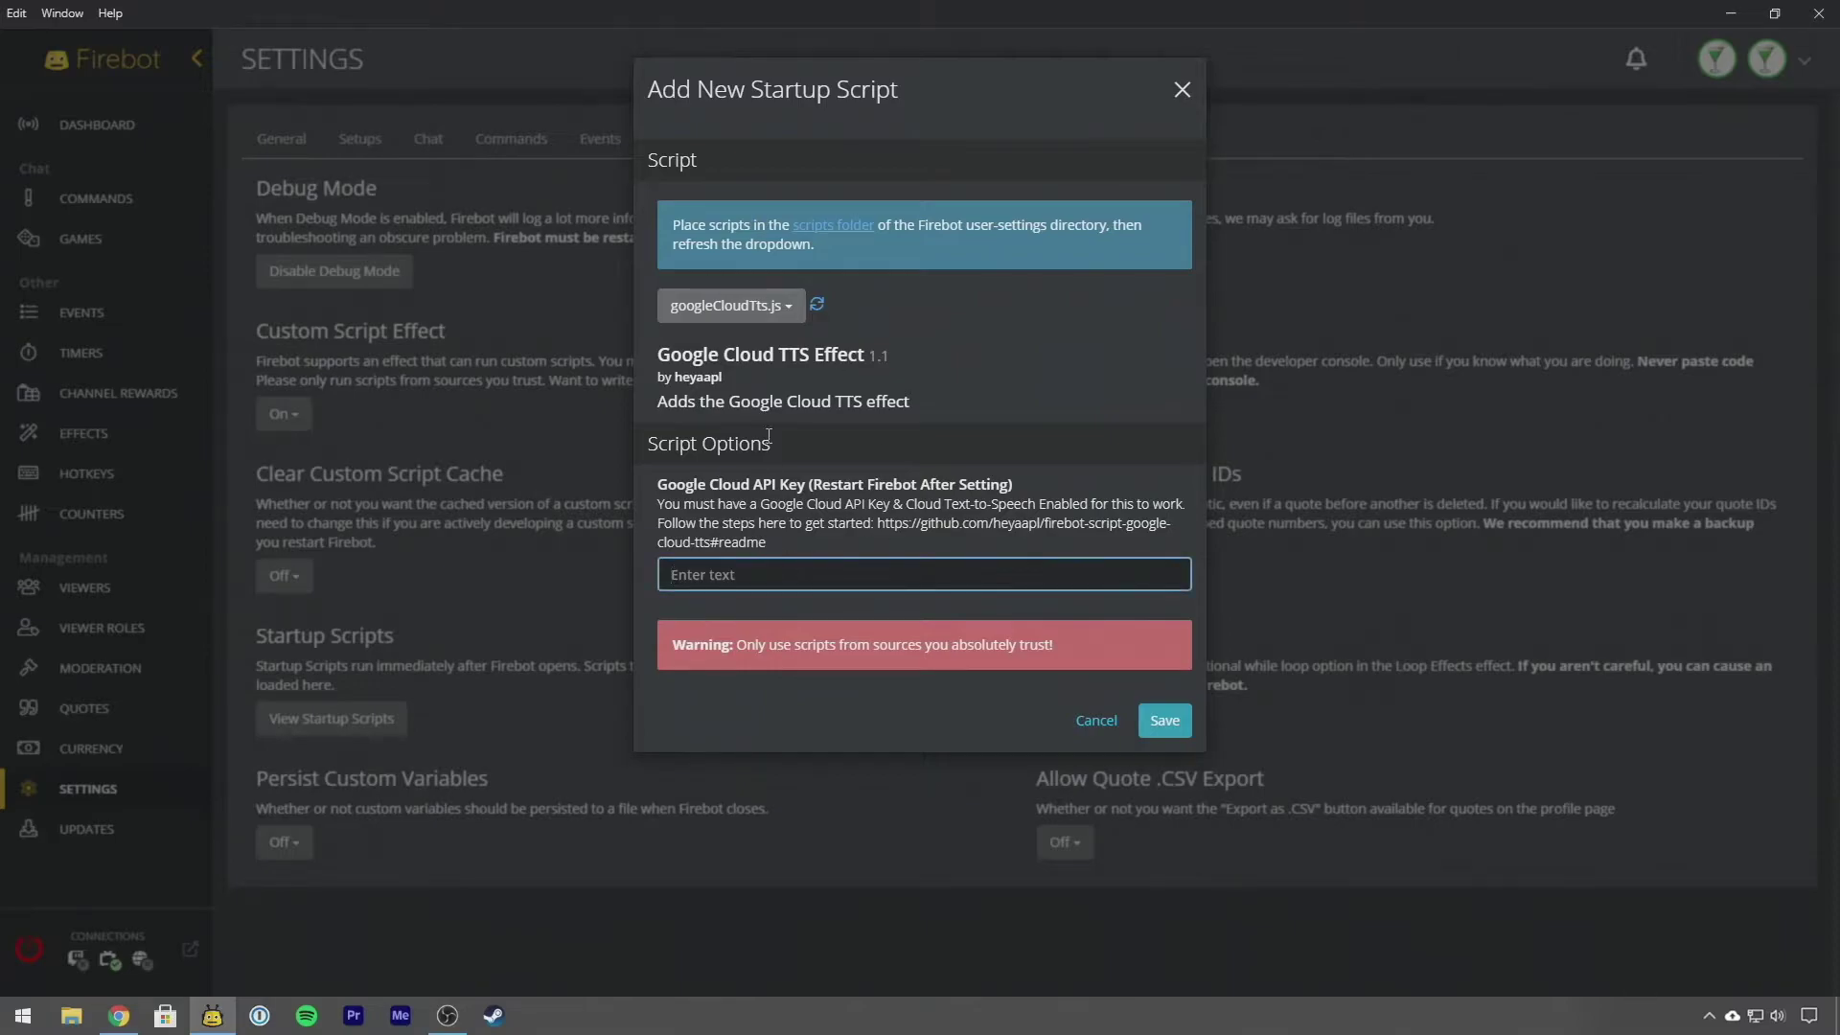
key("ctrl+v")
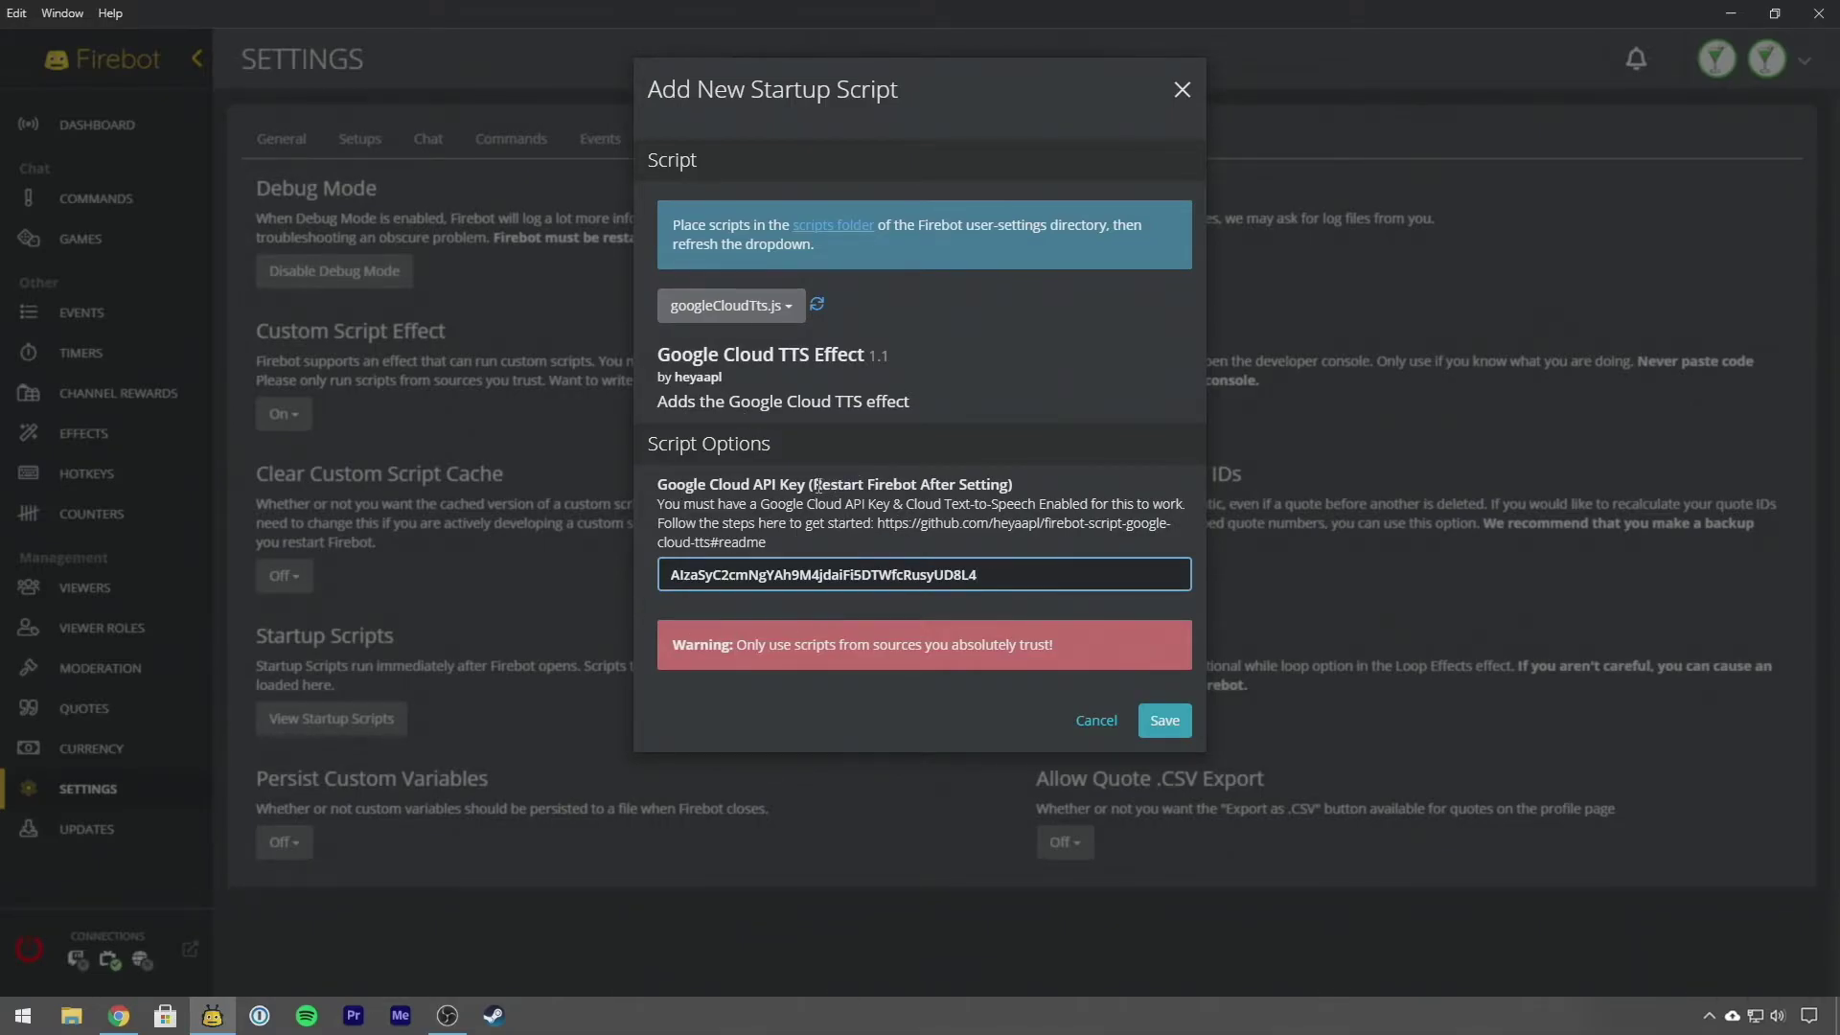
left_click_drag(814, 485, 1010, 485)
left_click(895, 480)
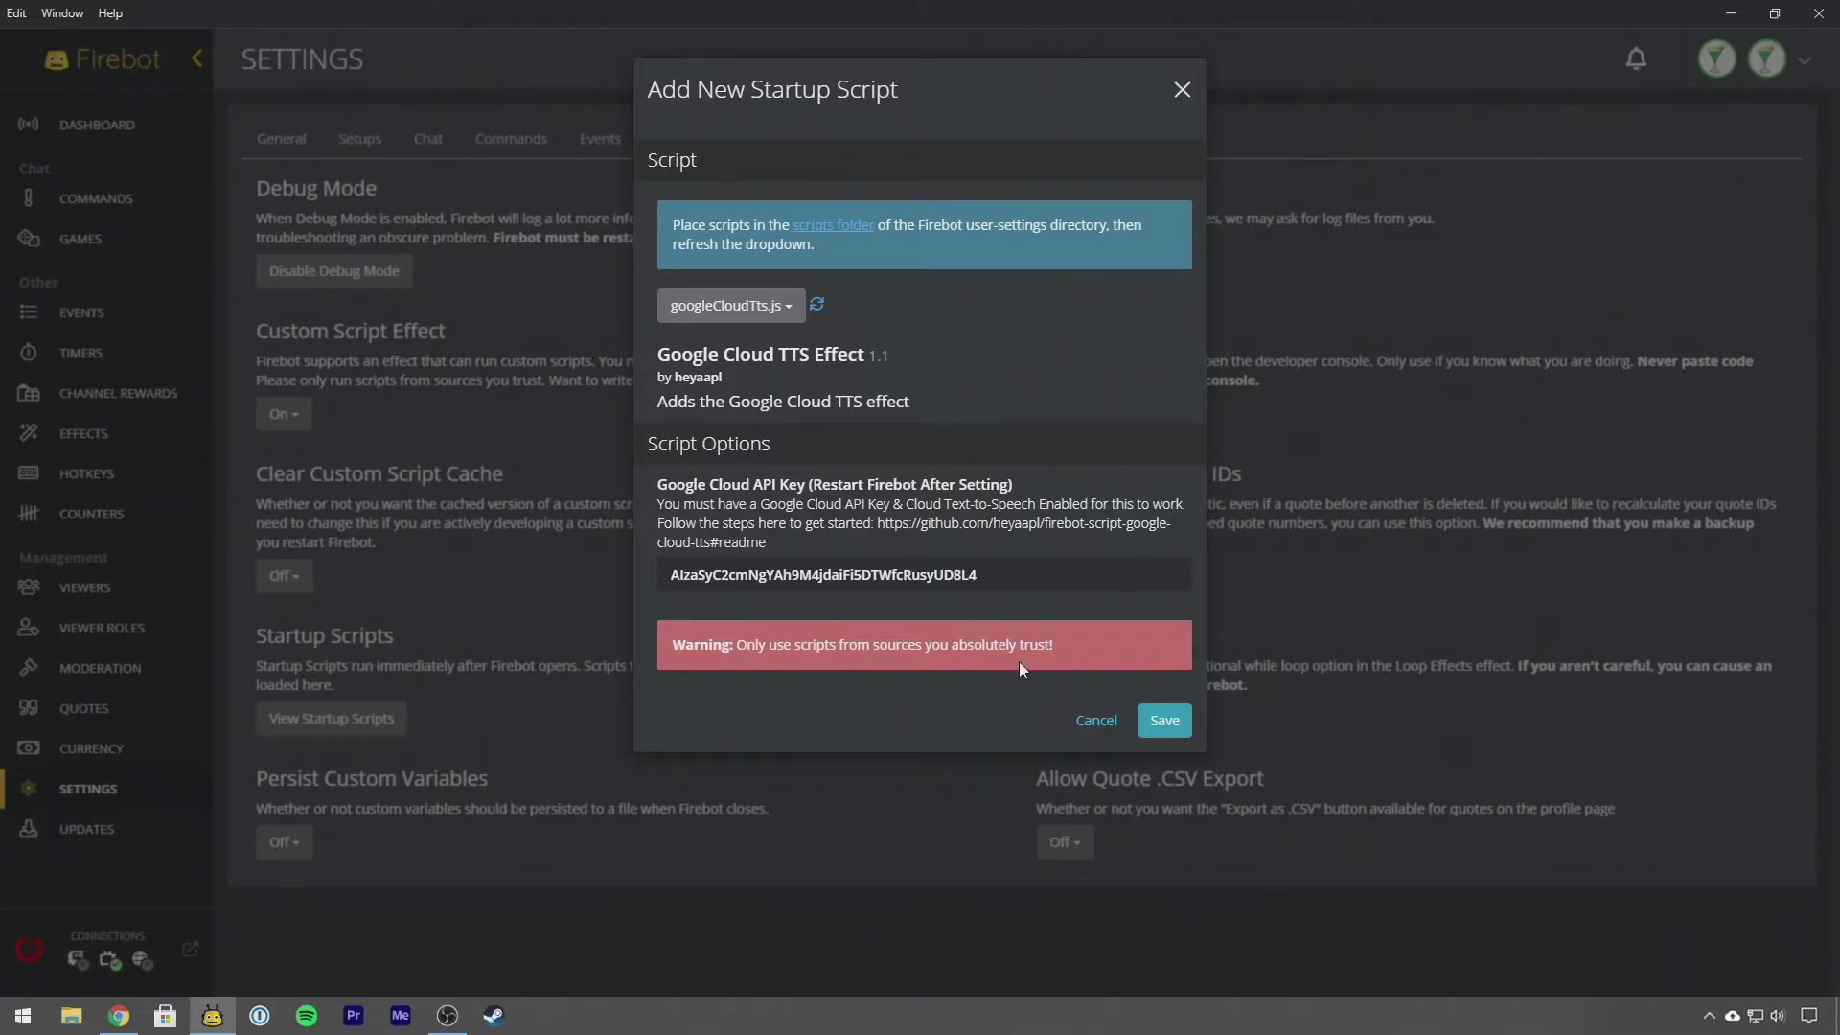
- Save the new startup script, and restart Firebot with the browser window closed
left_click(1156, 726)
left_click(1088, 91)
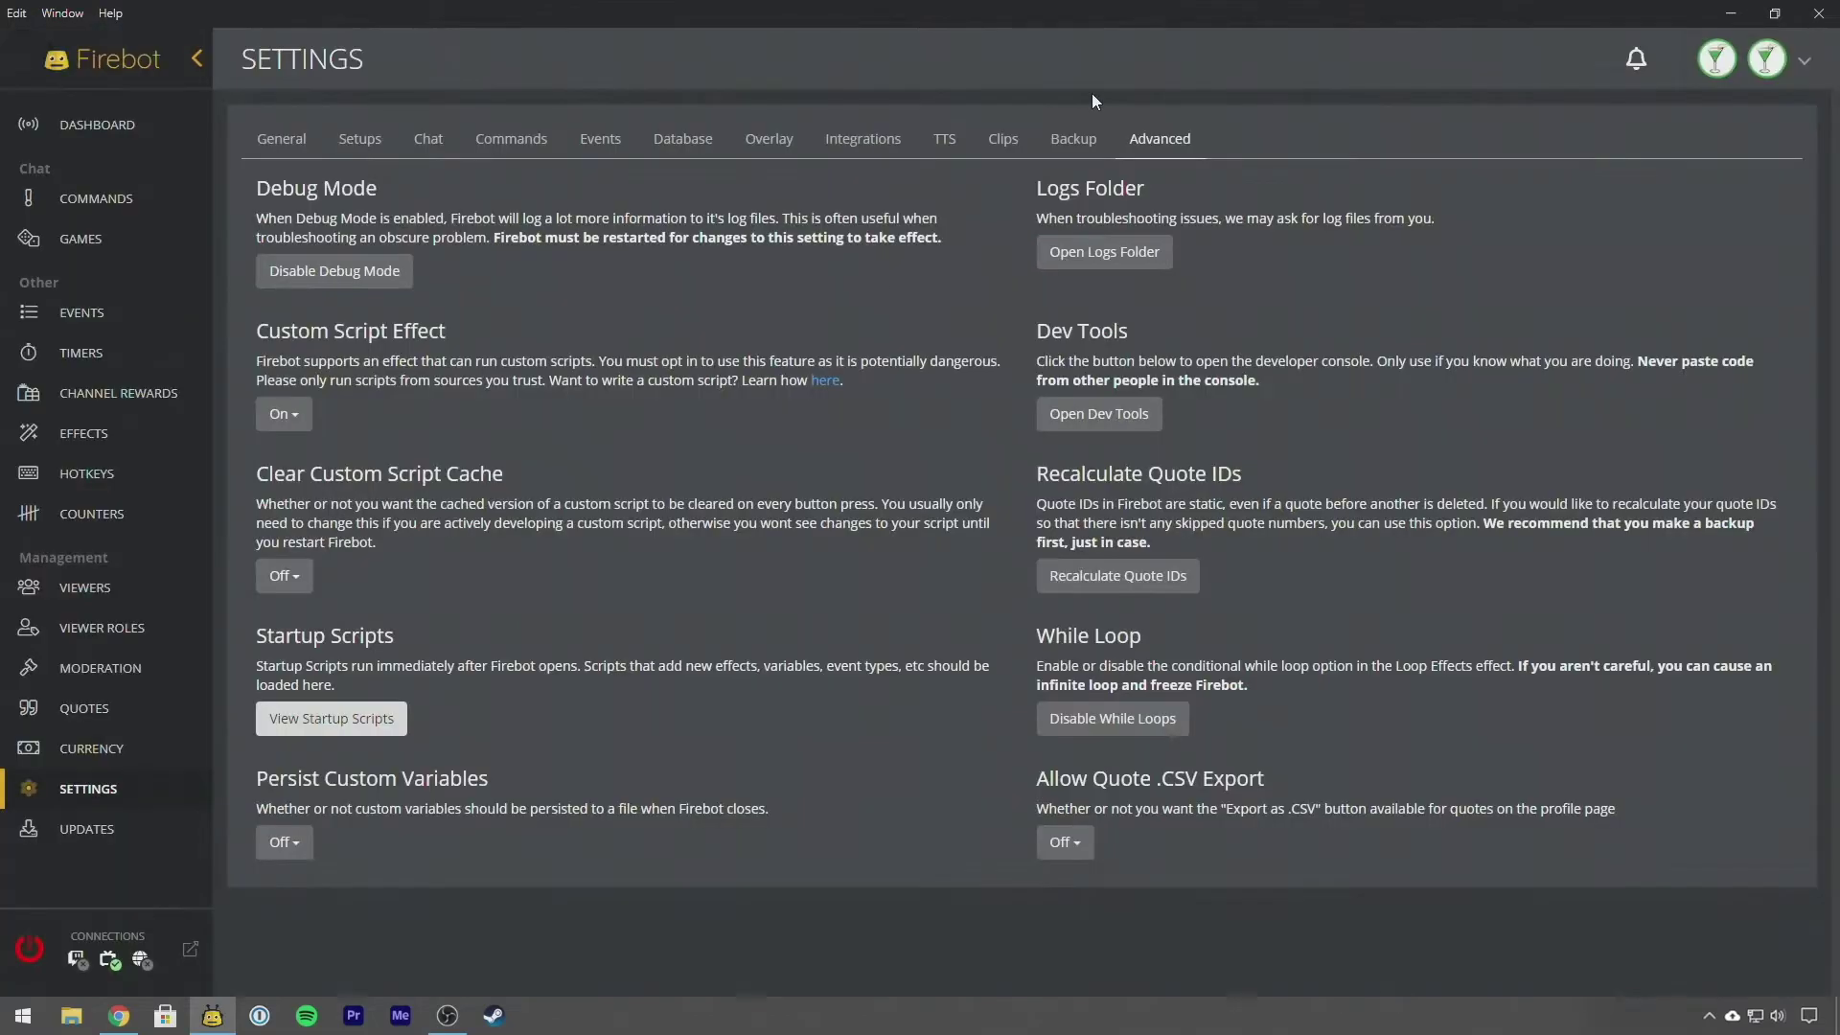
left_click(1817, 15)
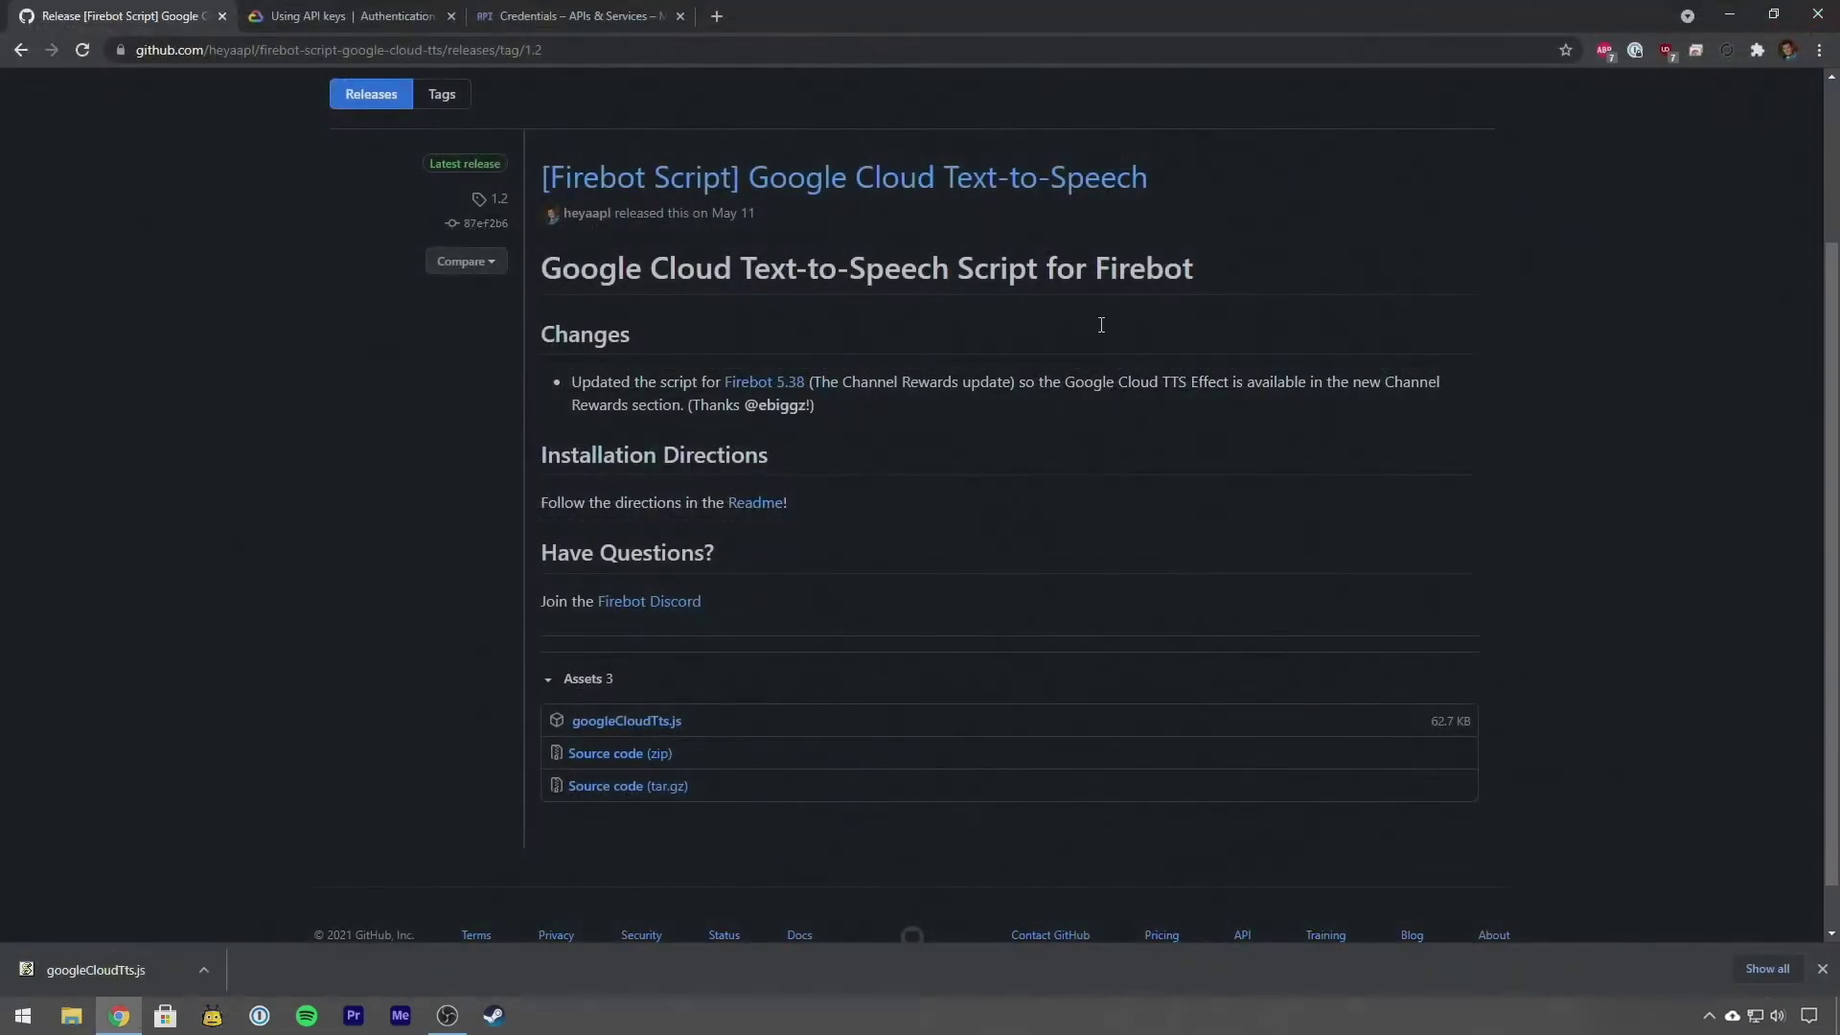
left_click(1817, 16)
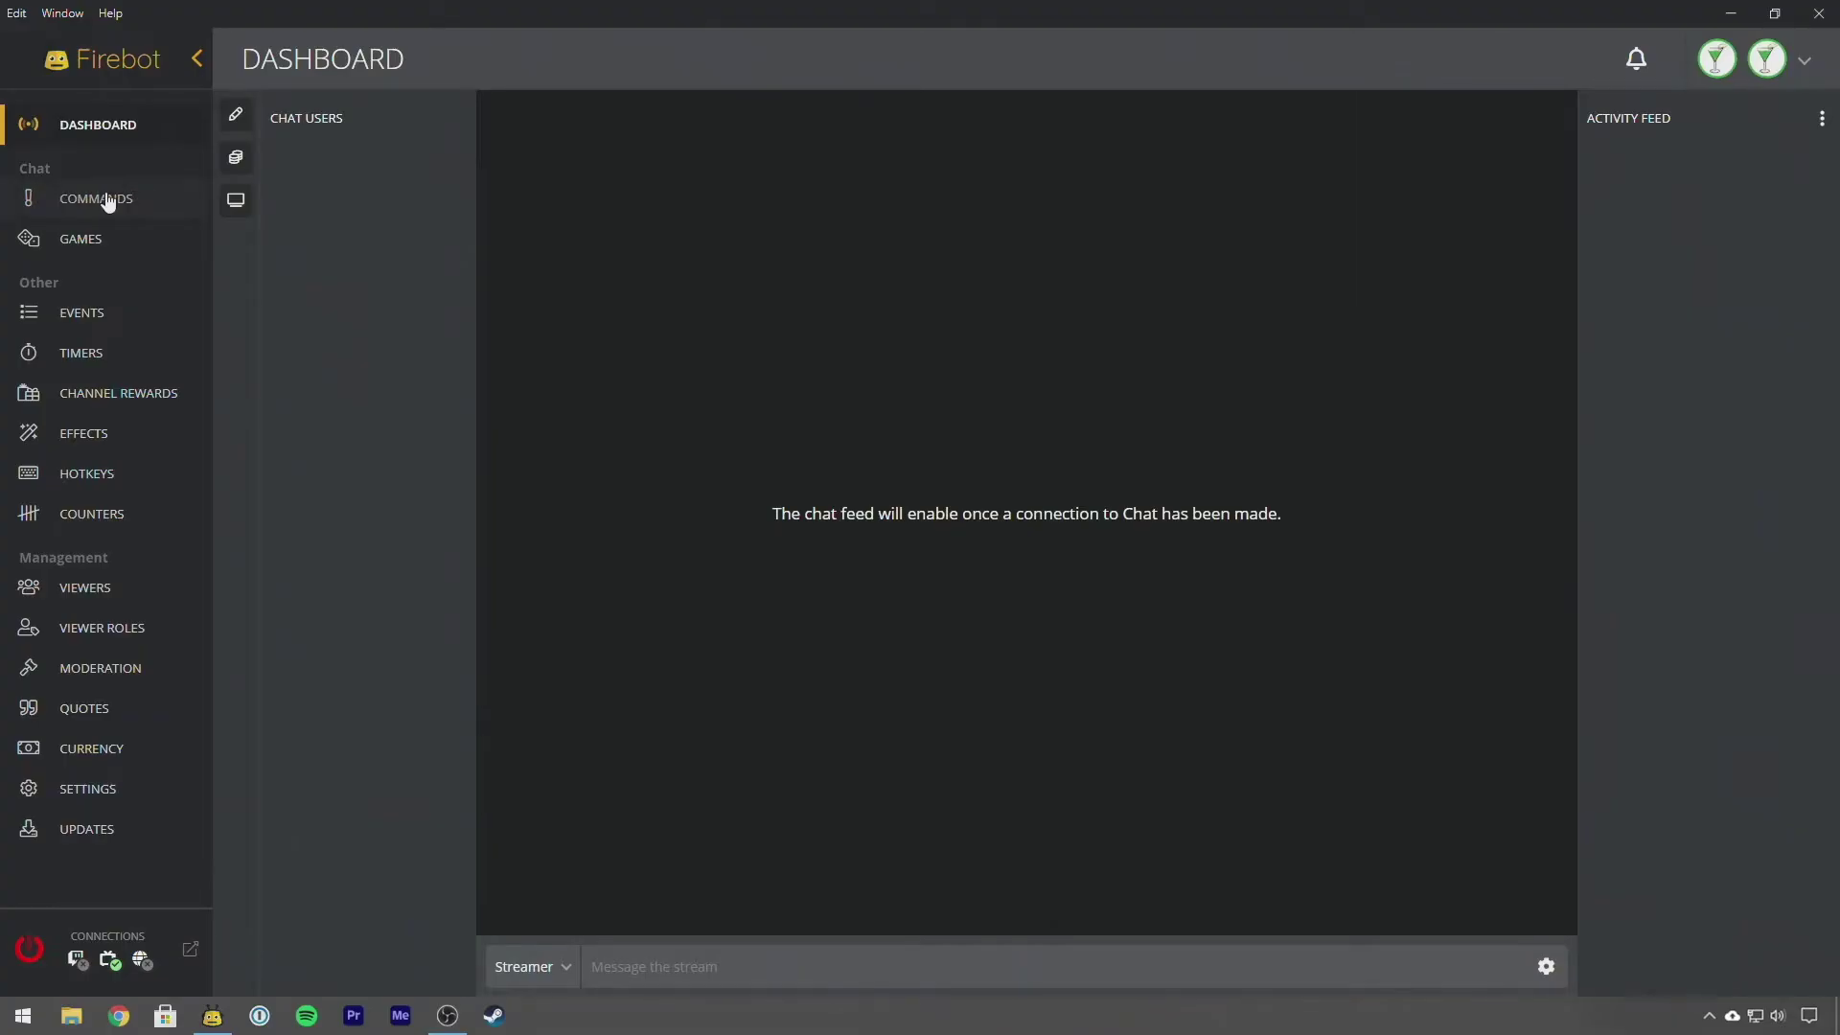
- Start a new custom command in Firebot with the trigger !test
left_click(108, 200)
left_click(268, 185)
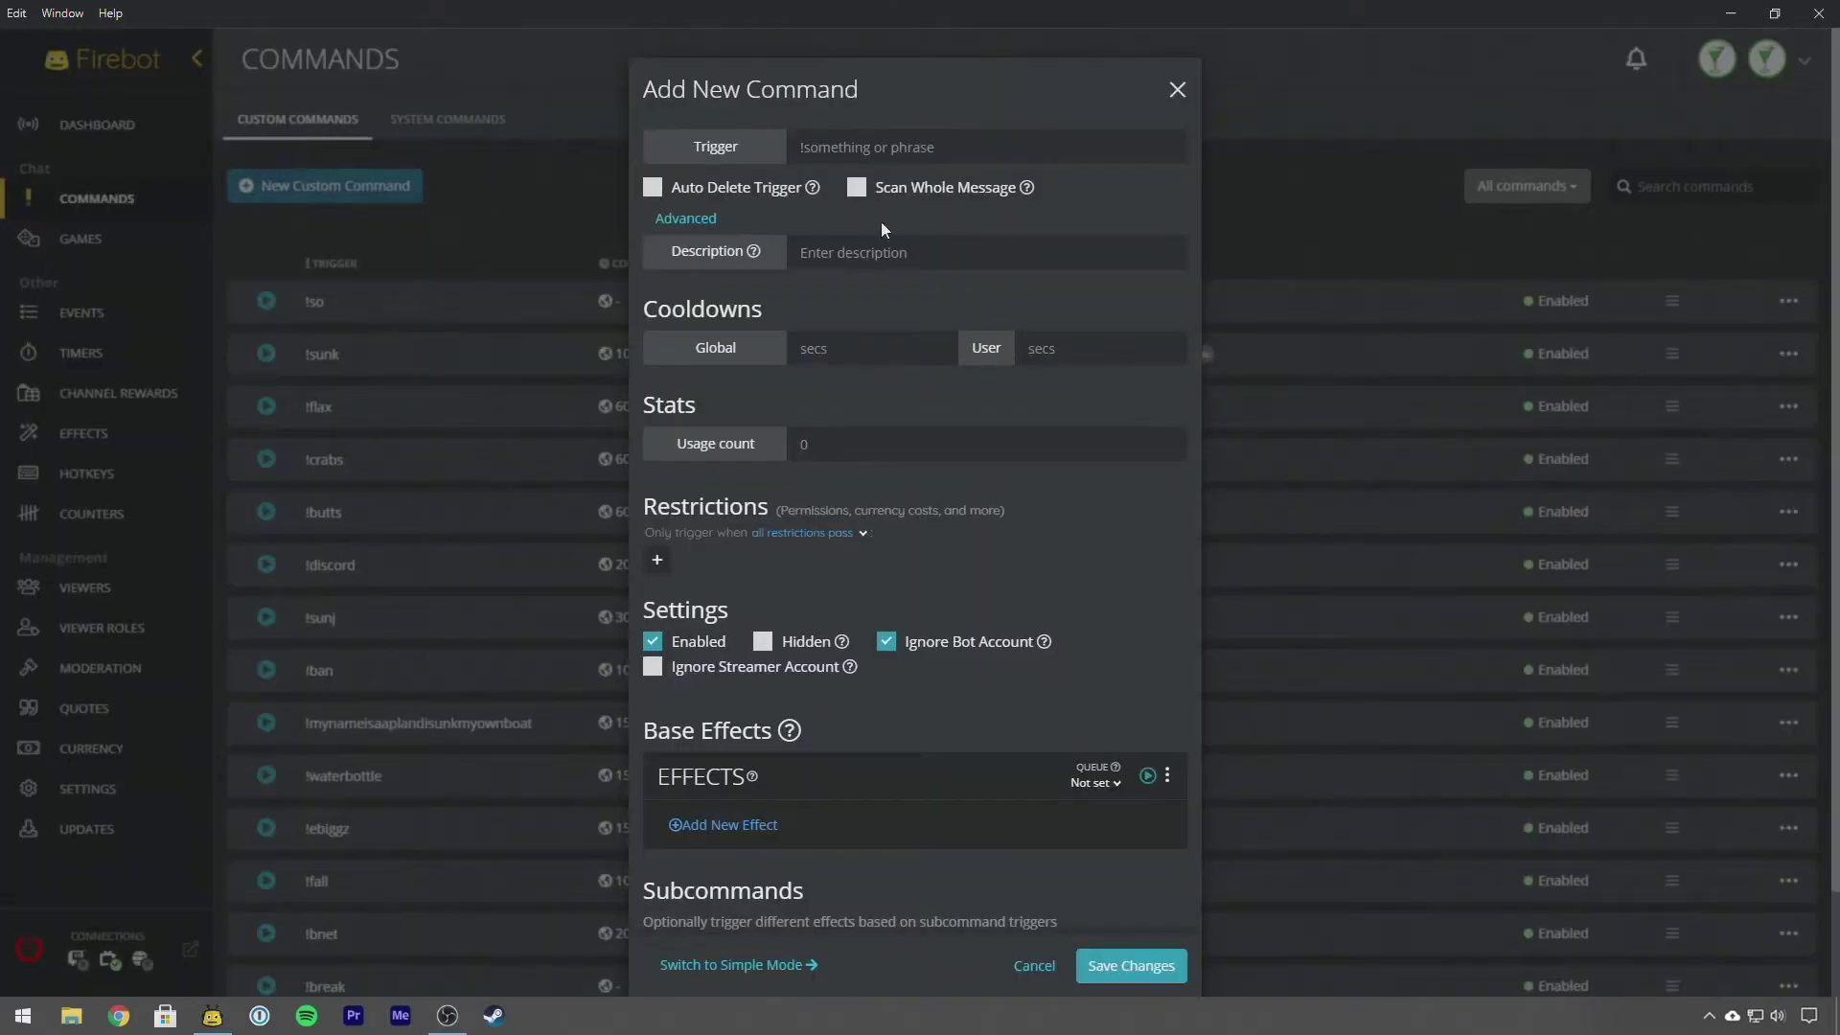
left_click(957, 146)
type("!test")
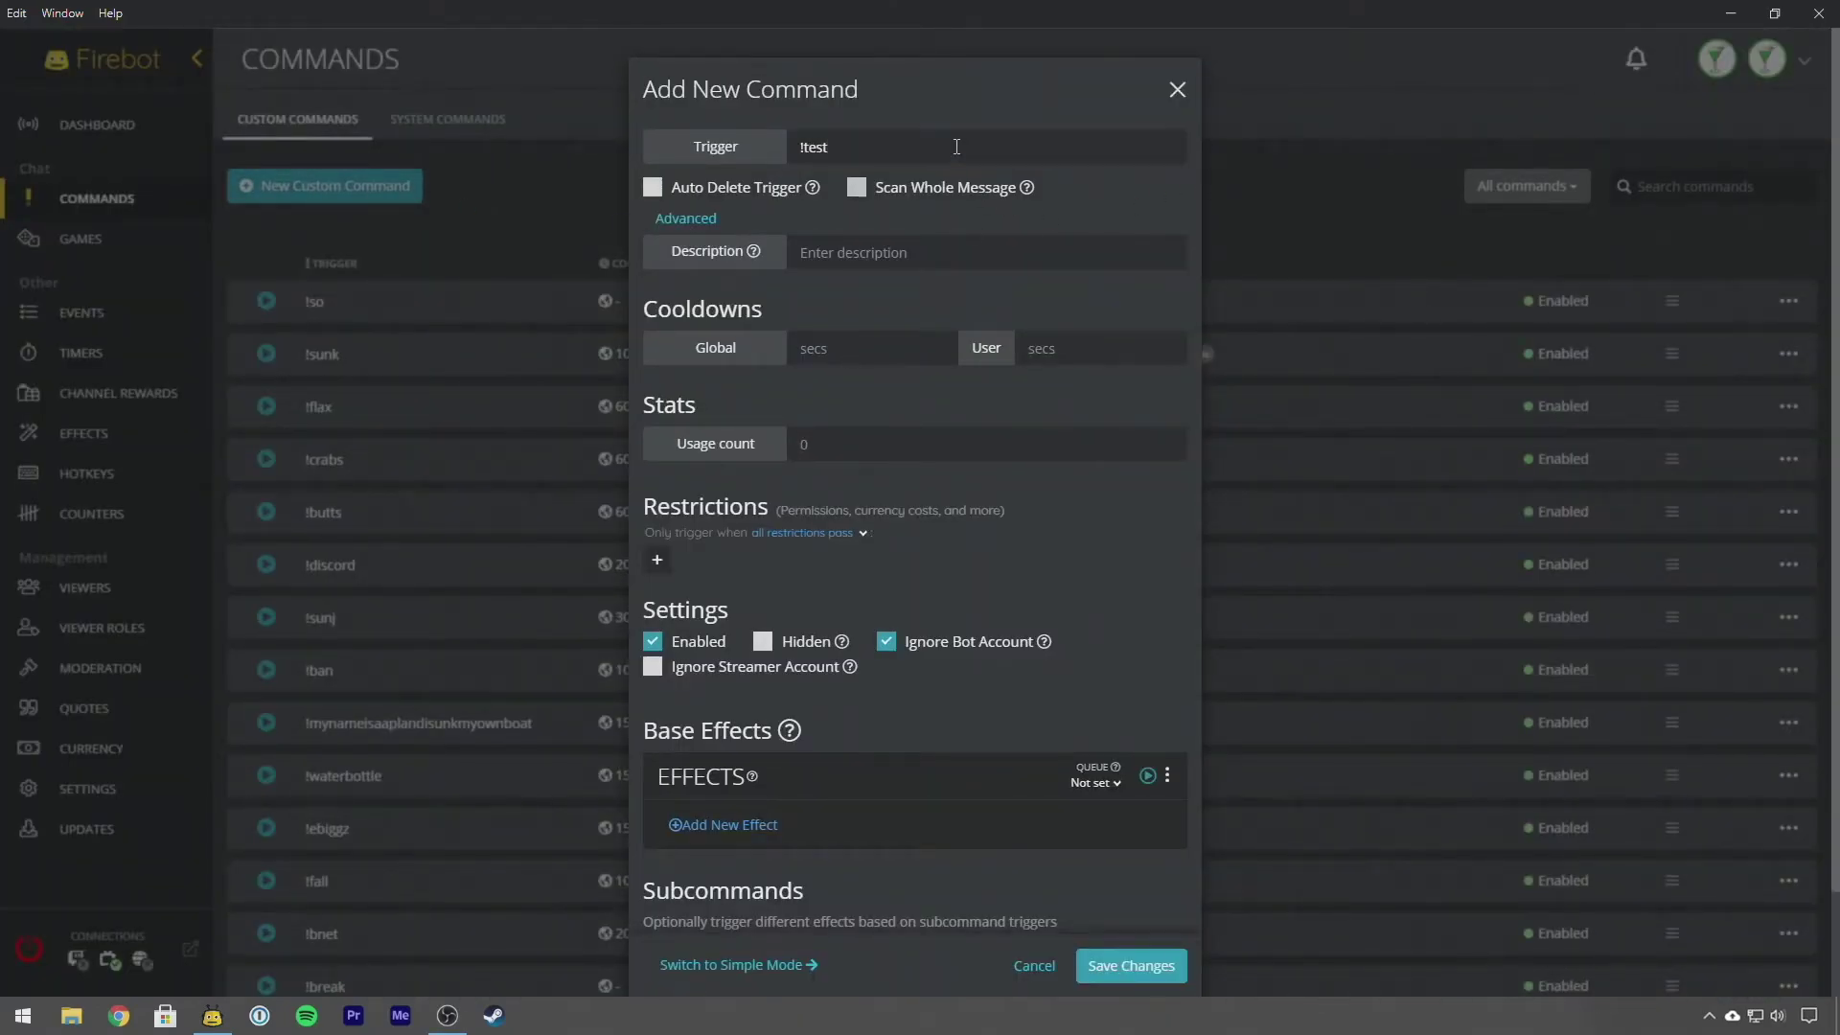
- Search the available effects for text-to and choose Google Cloud Text-to-Speech as a new base effect of the !test command
scroll(1072, 475, "down", 1)
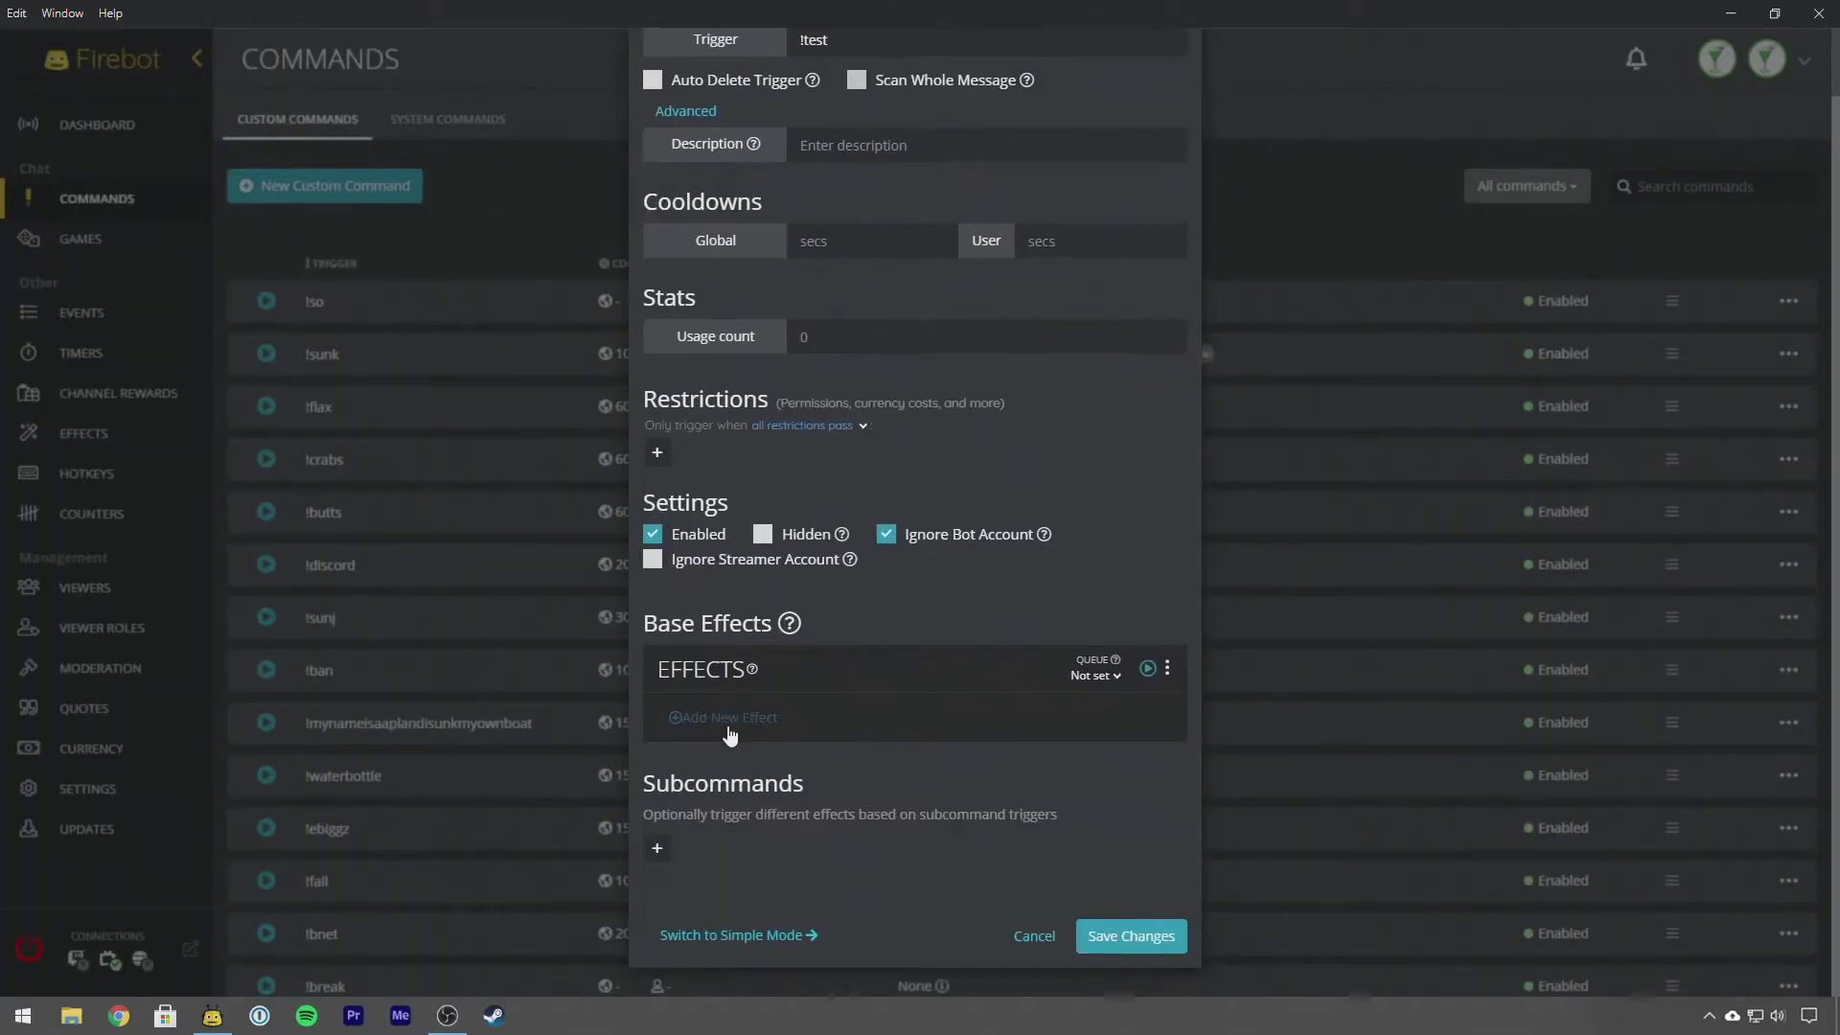
left_click(727, 720)
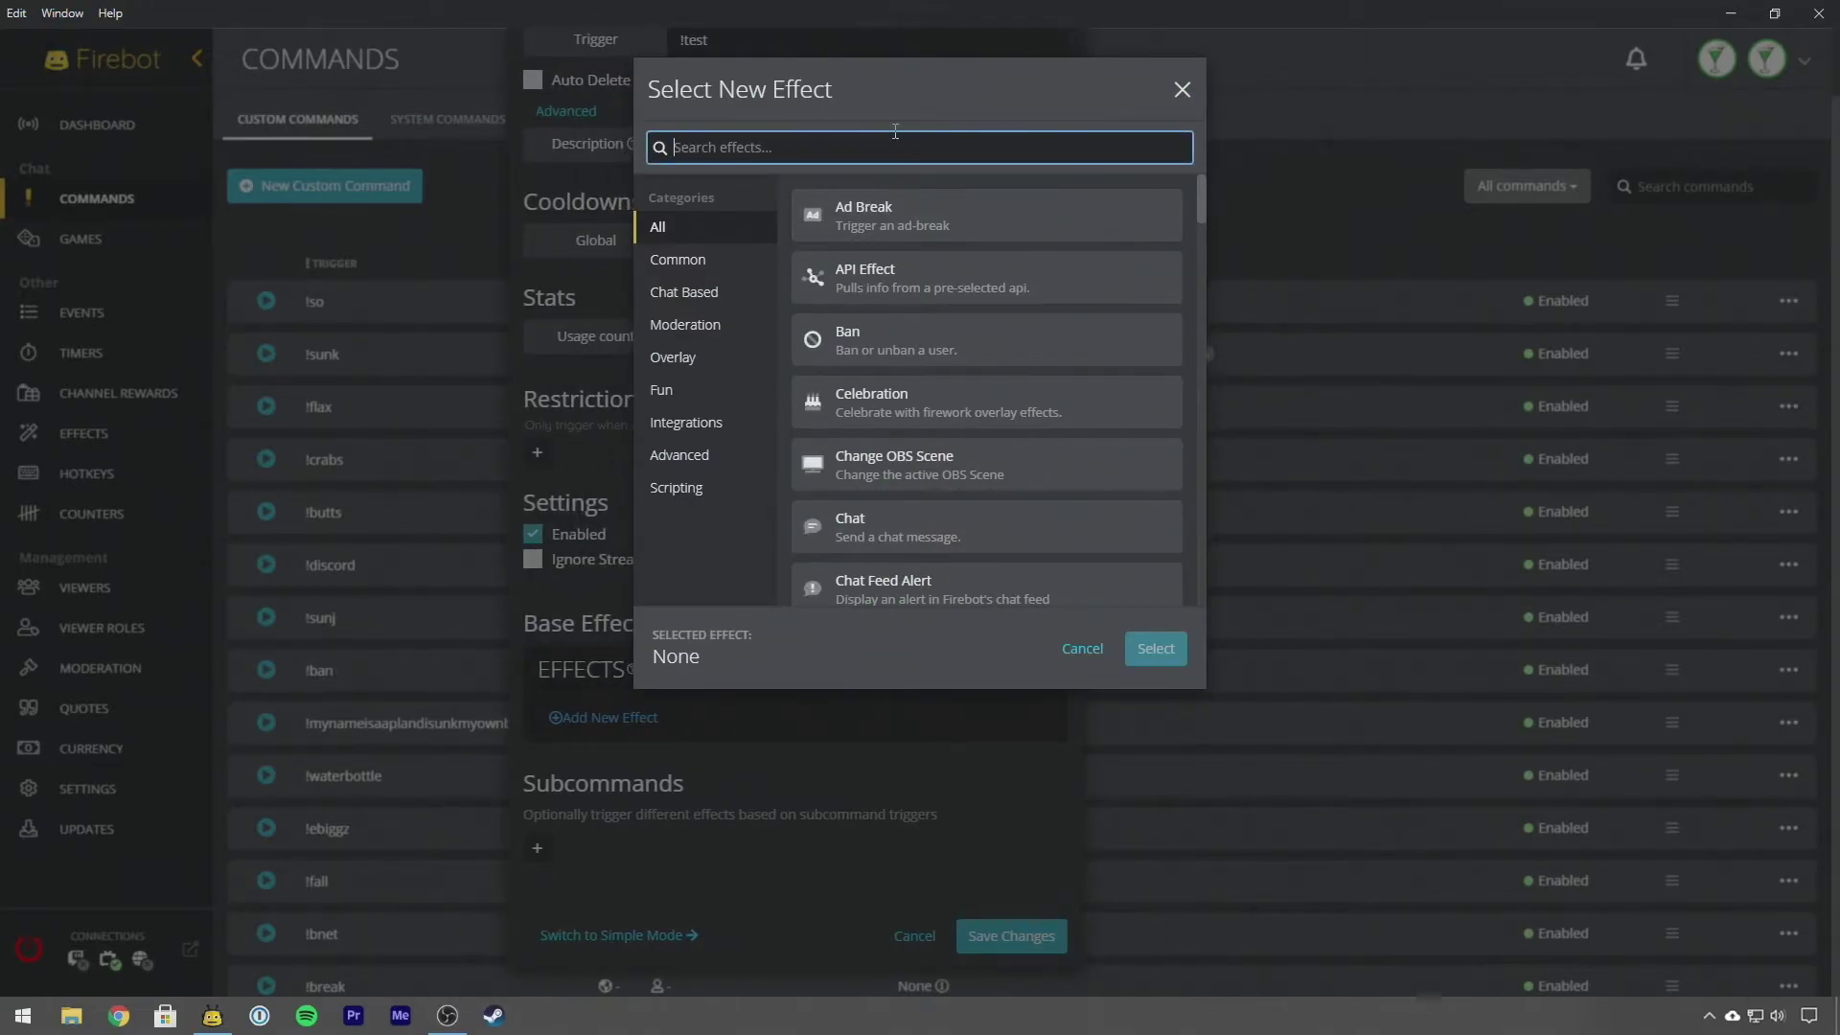
type("tts")
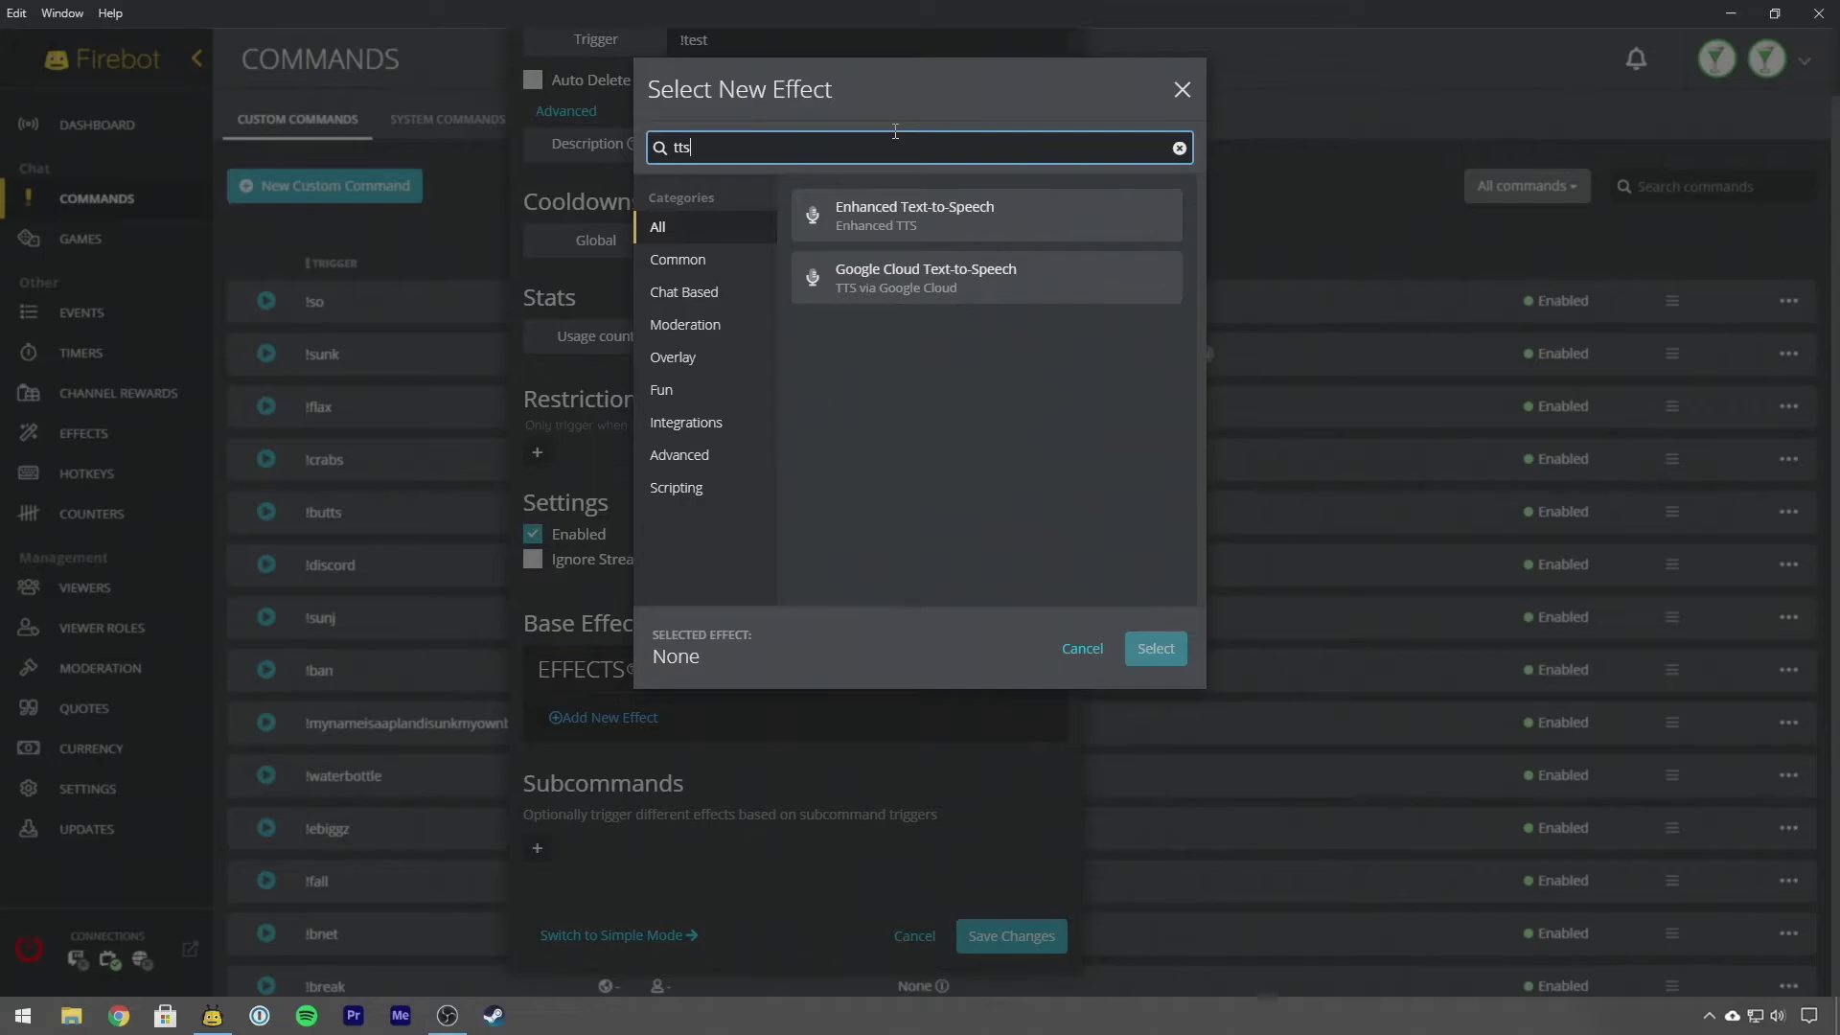
key("ctrl+a")
type("Google")
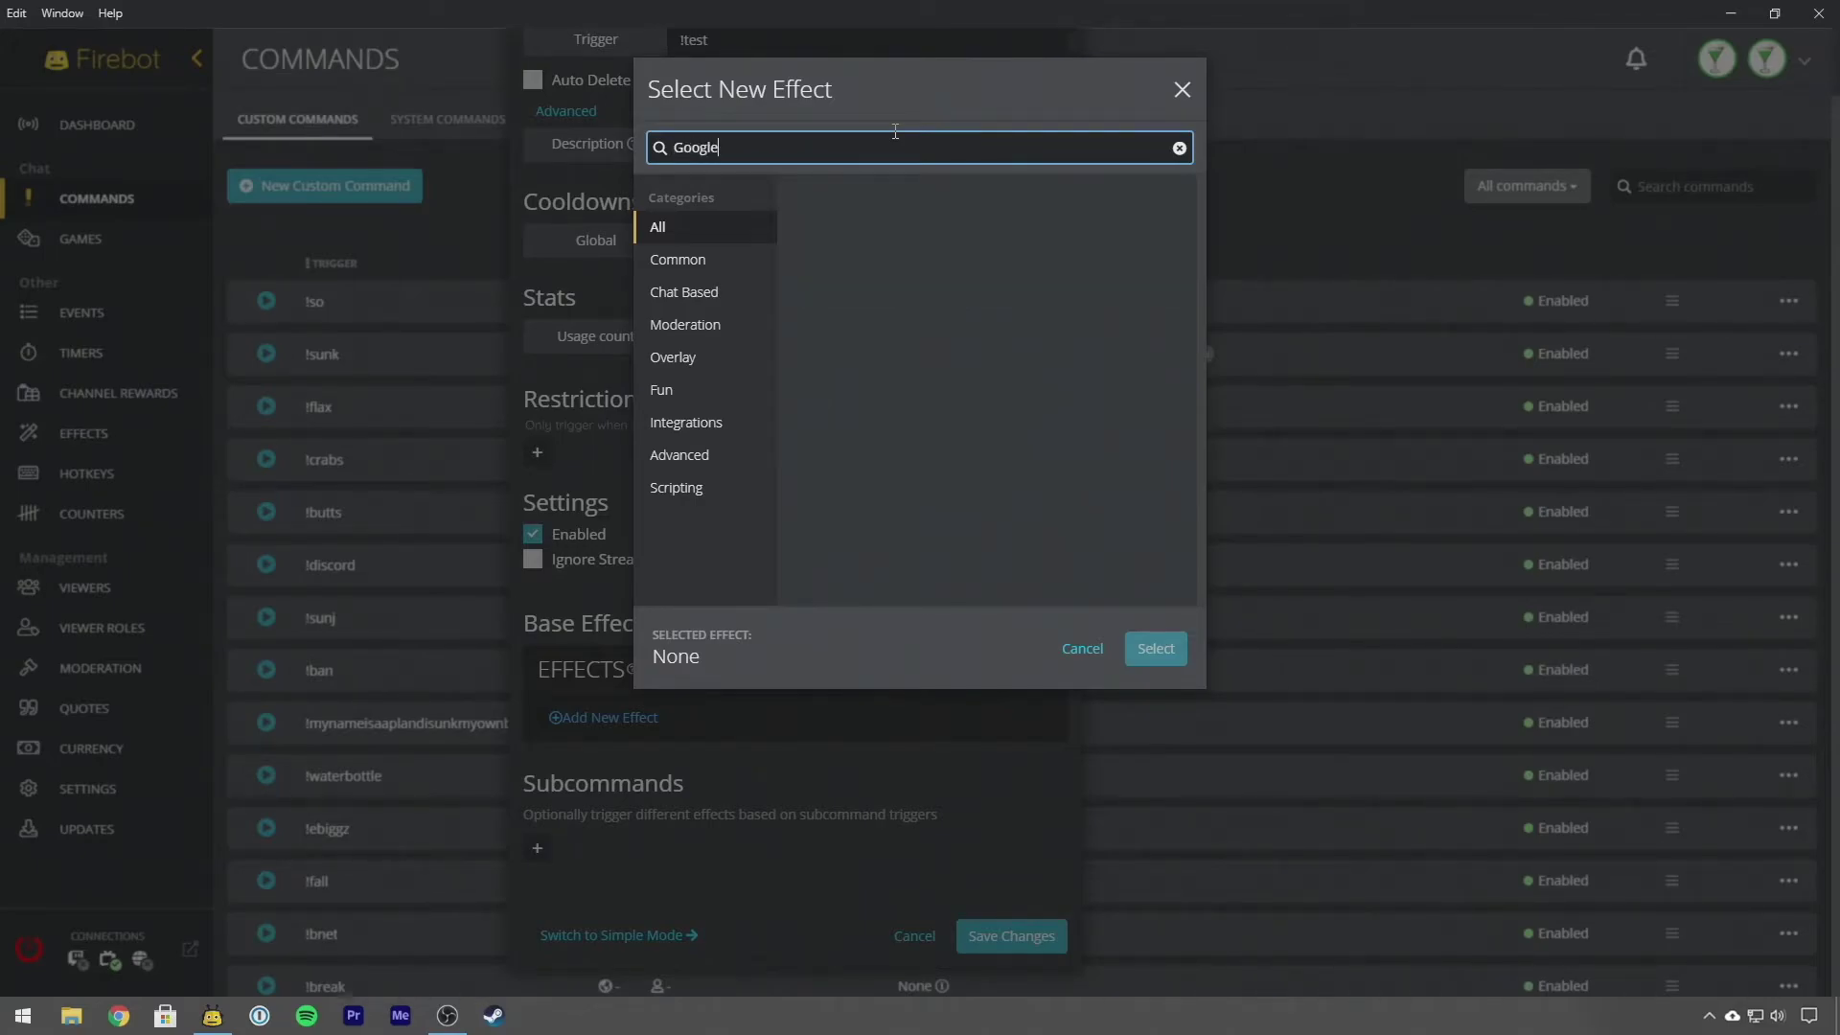
key("ctrl+a")
type("cloud")
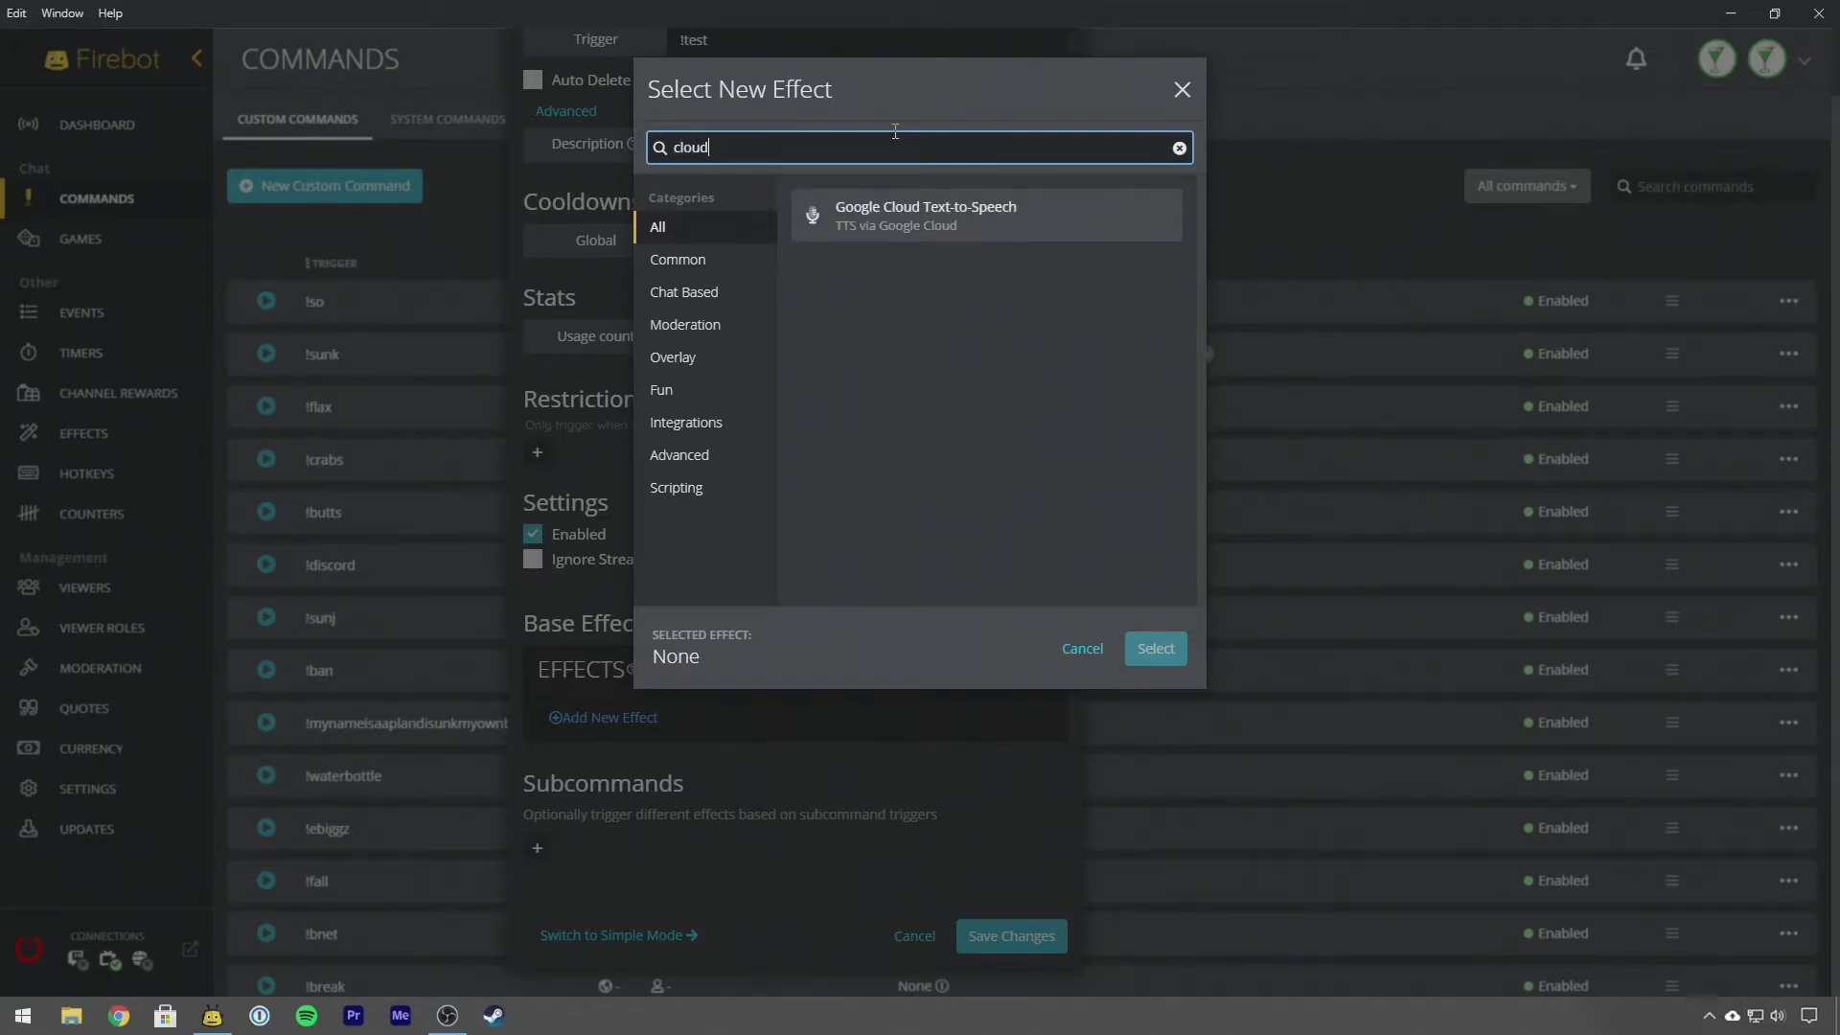
key("ctrl+a")
type("text")
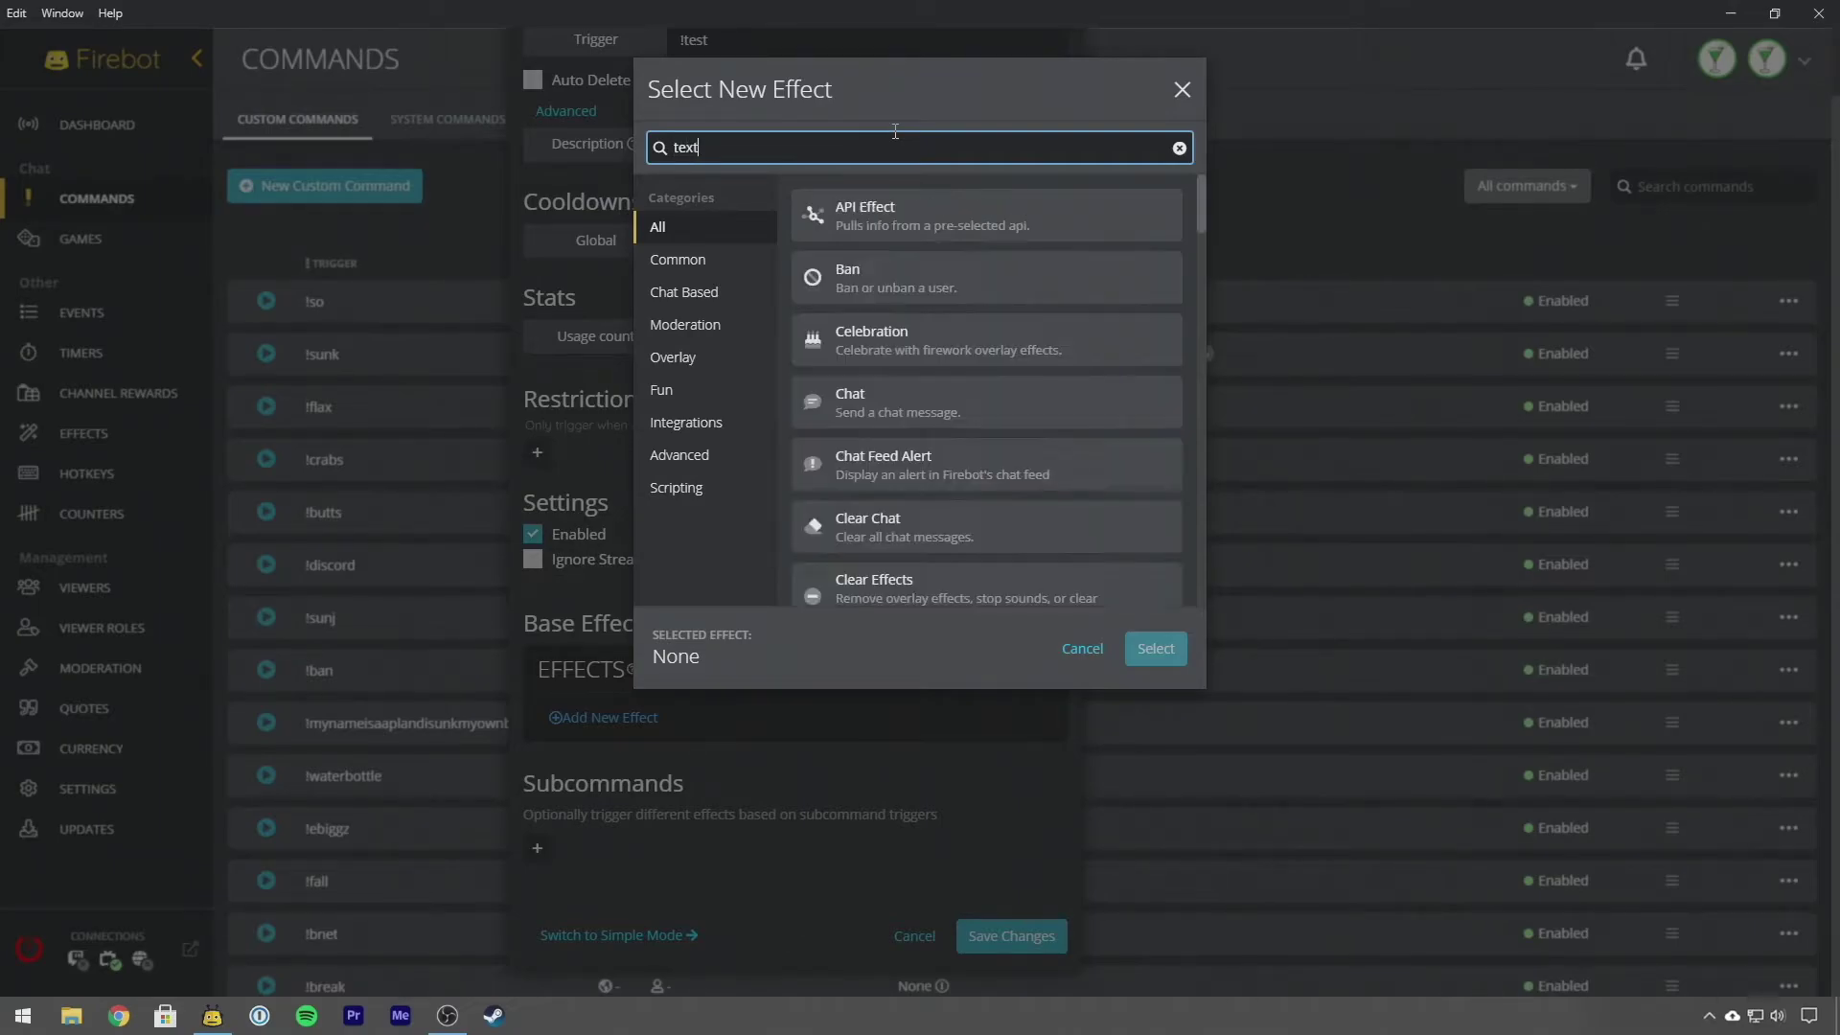
type("-to")
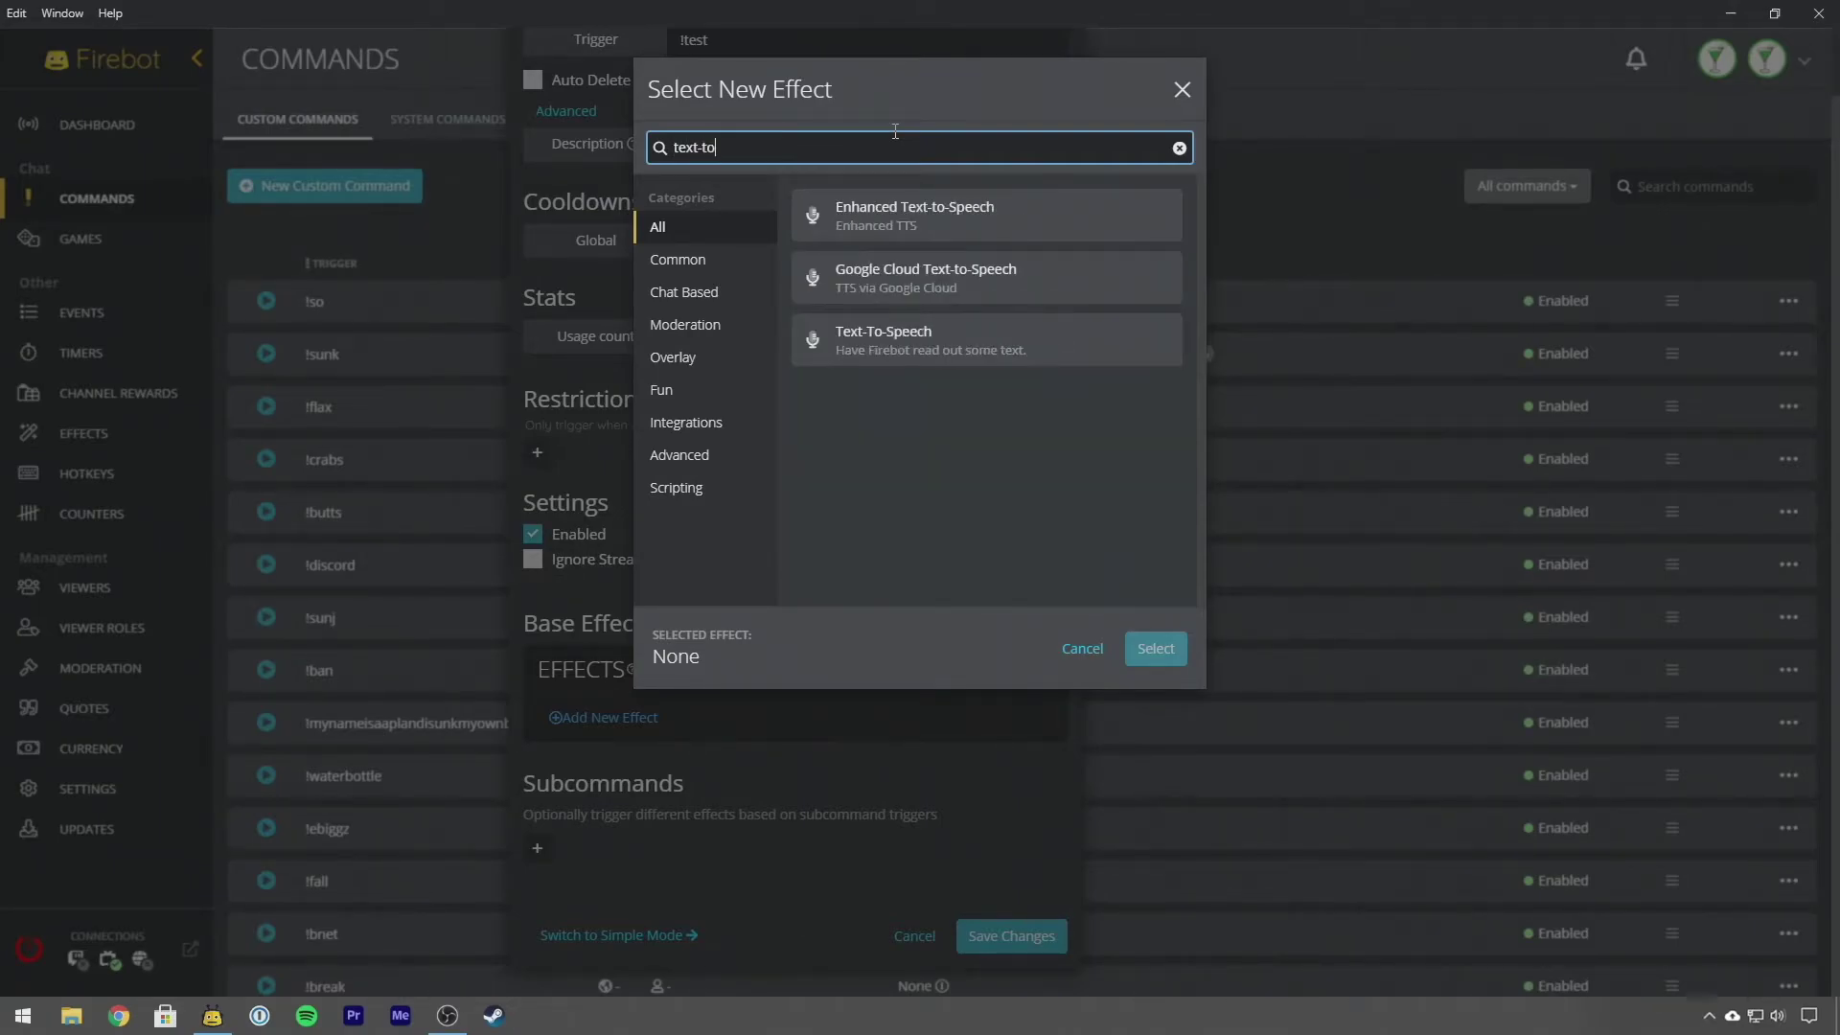
left_click(865, 295)
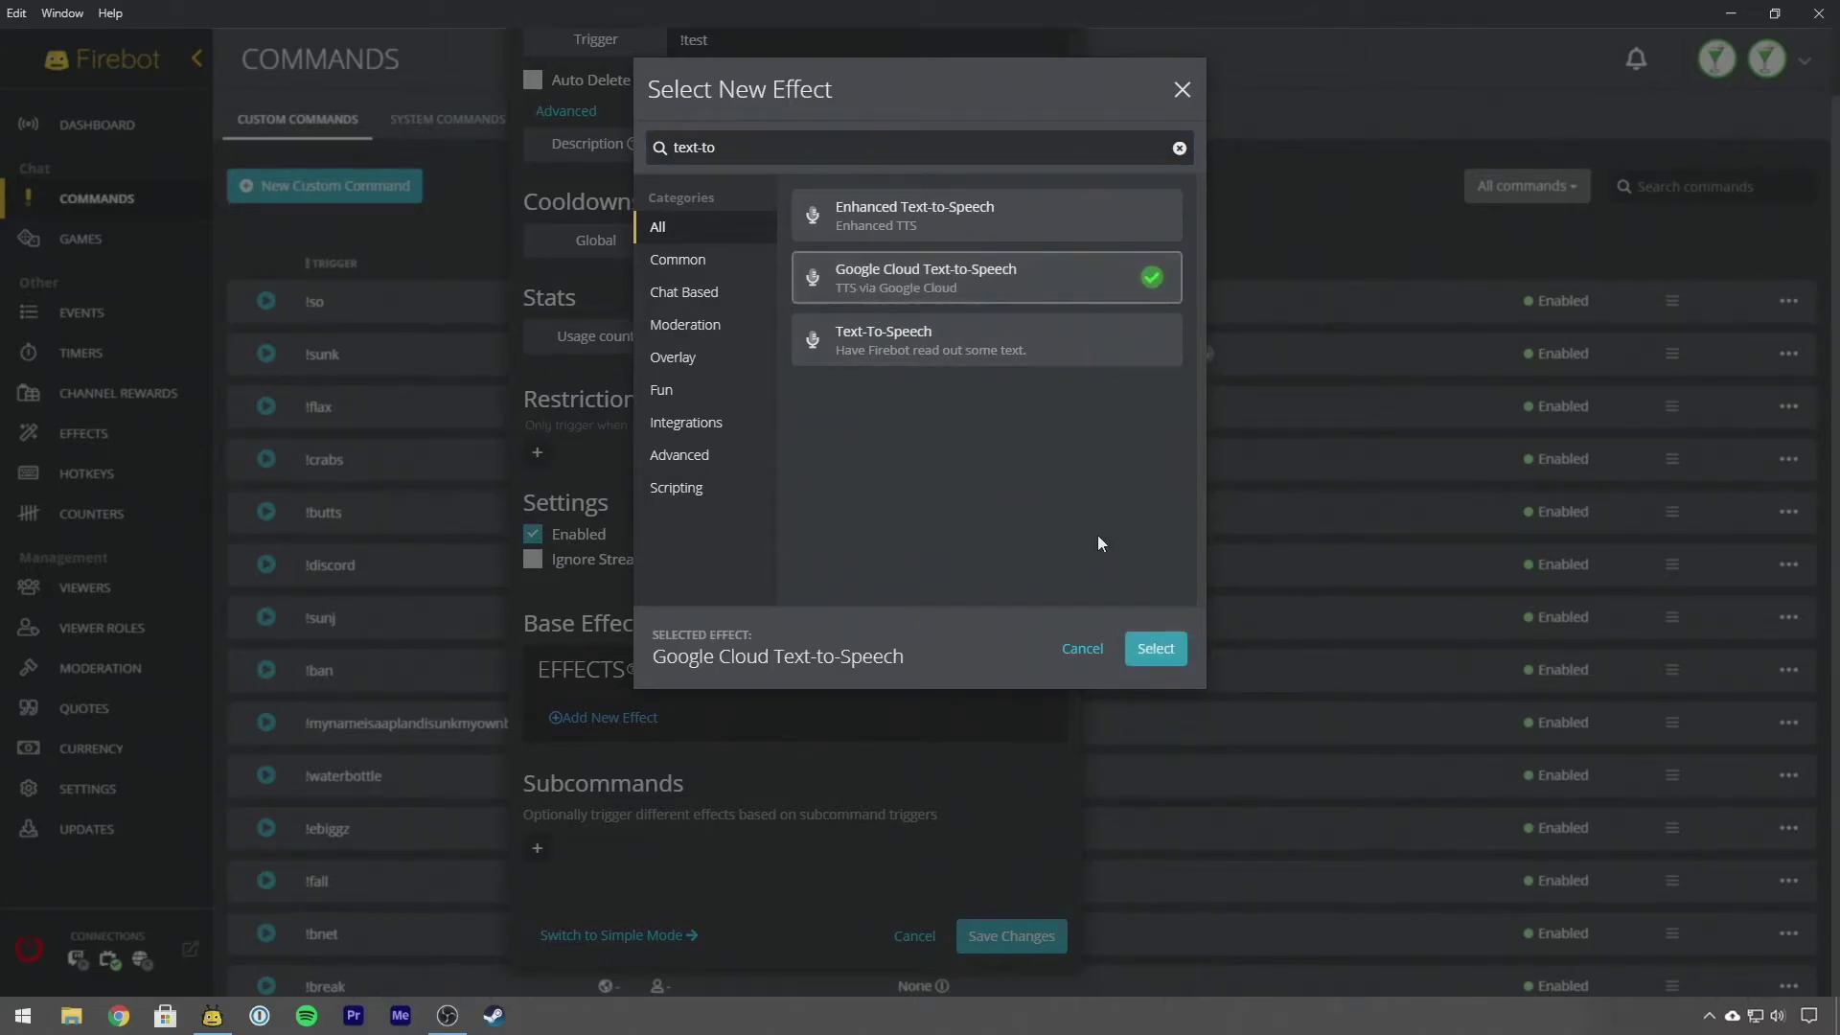
left_click(1156, 649)
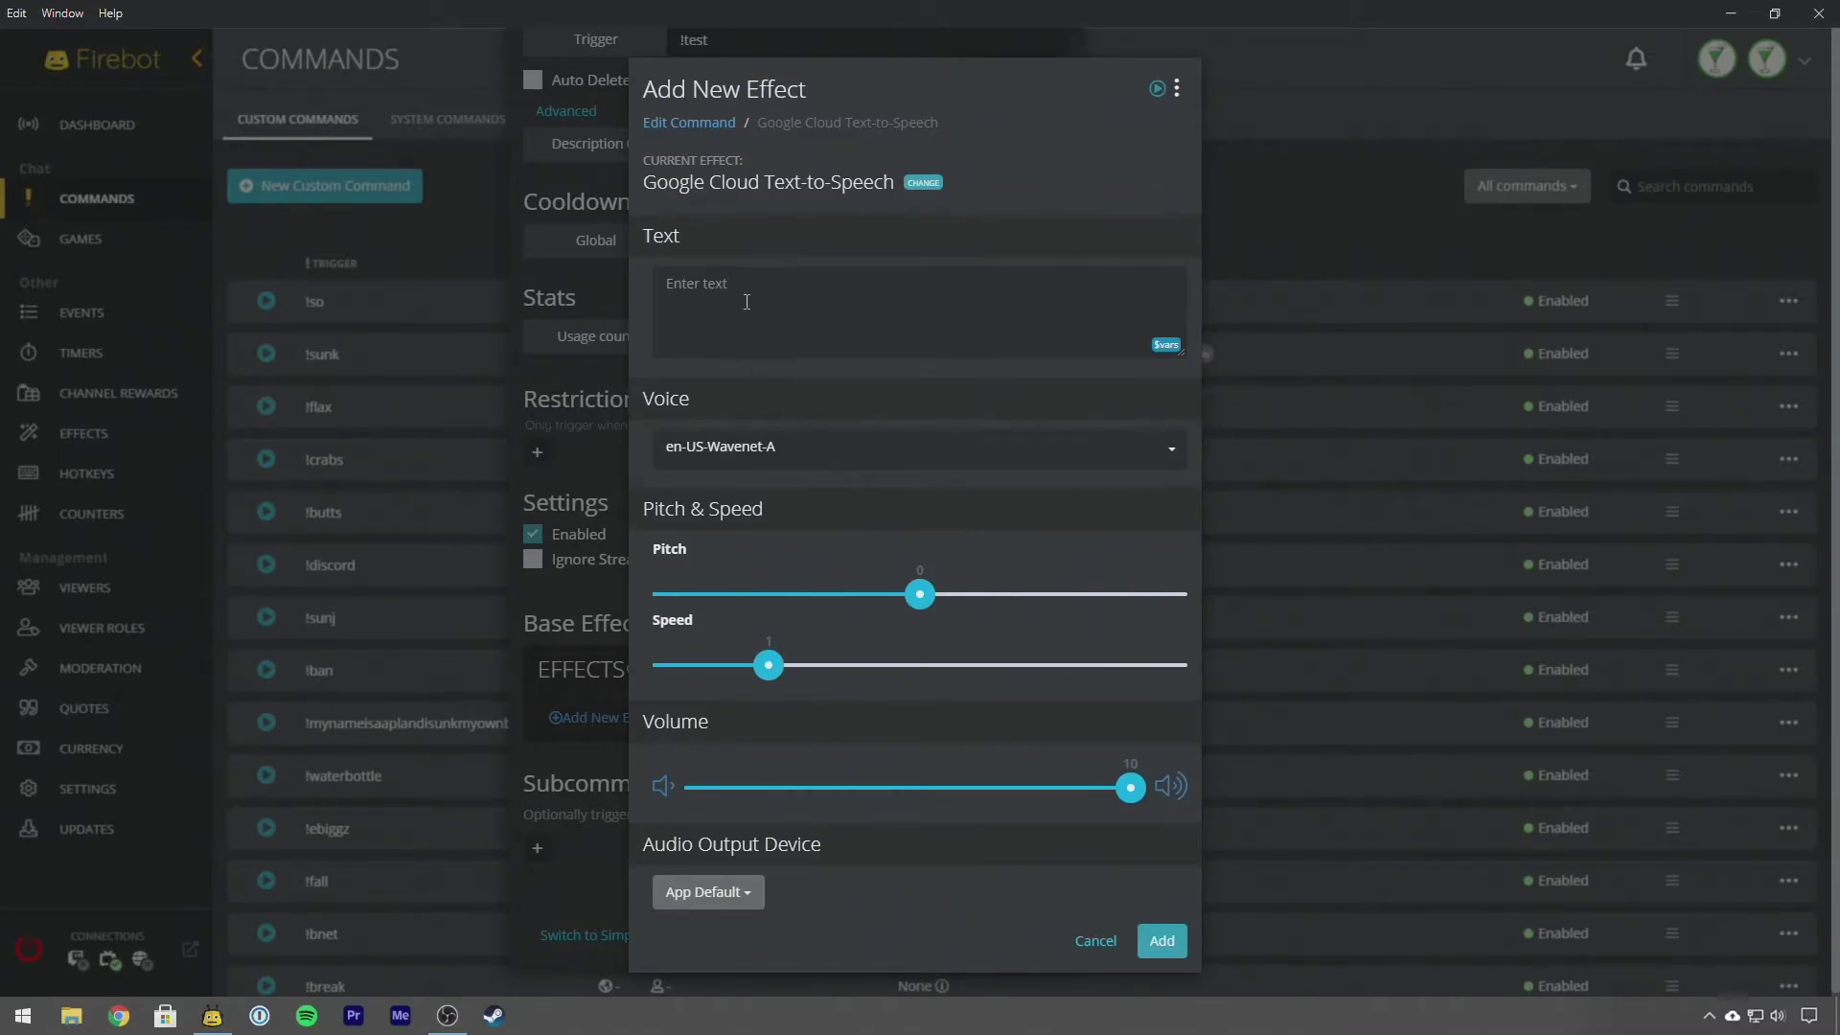
left_click(725, 271)
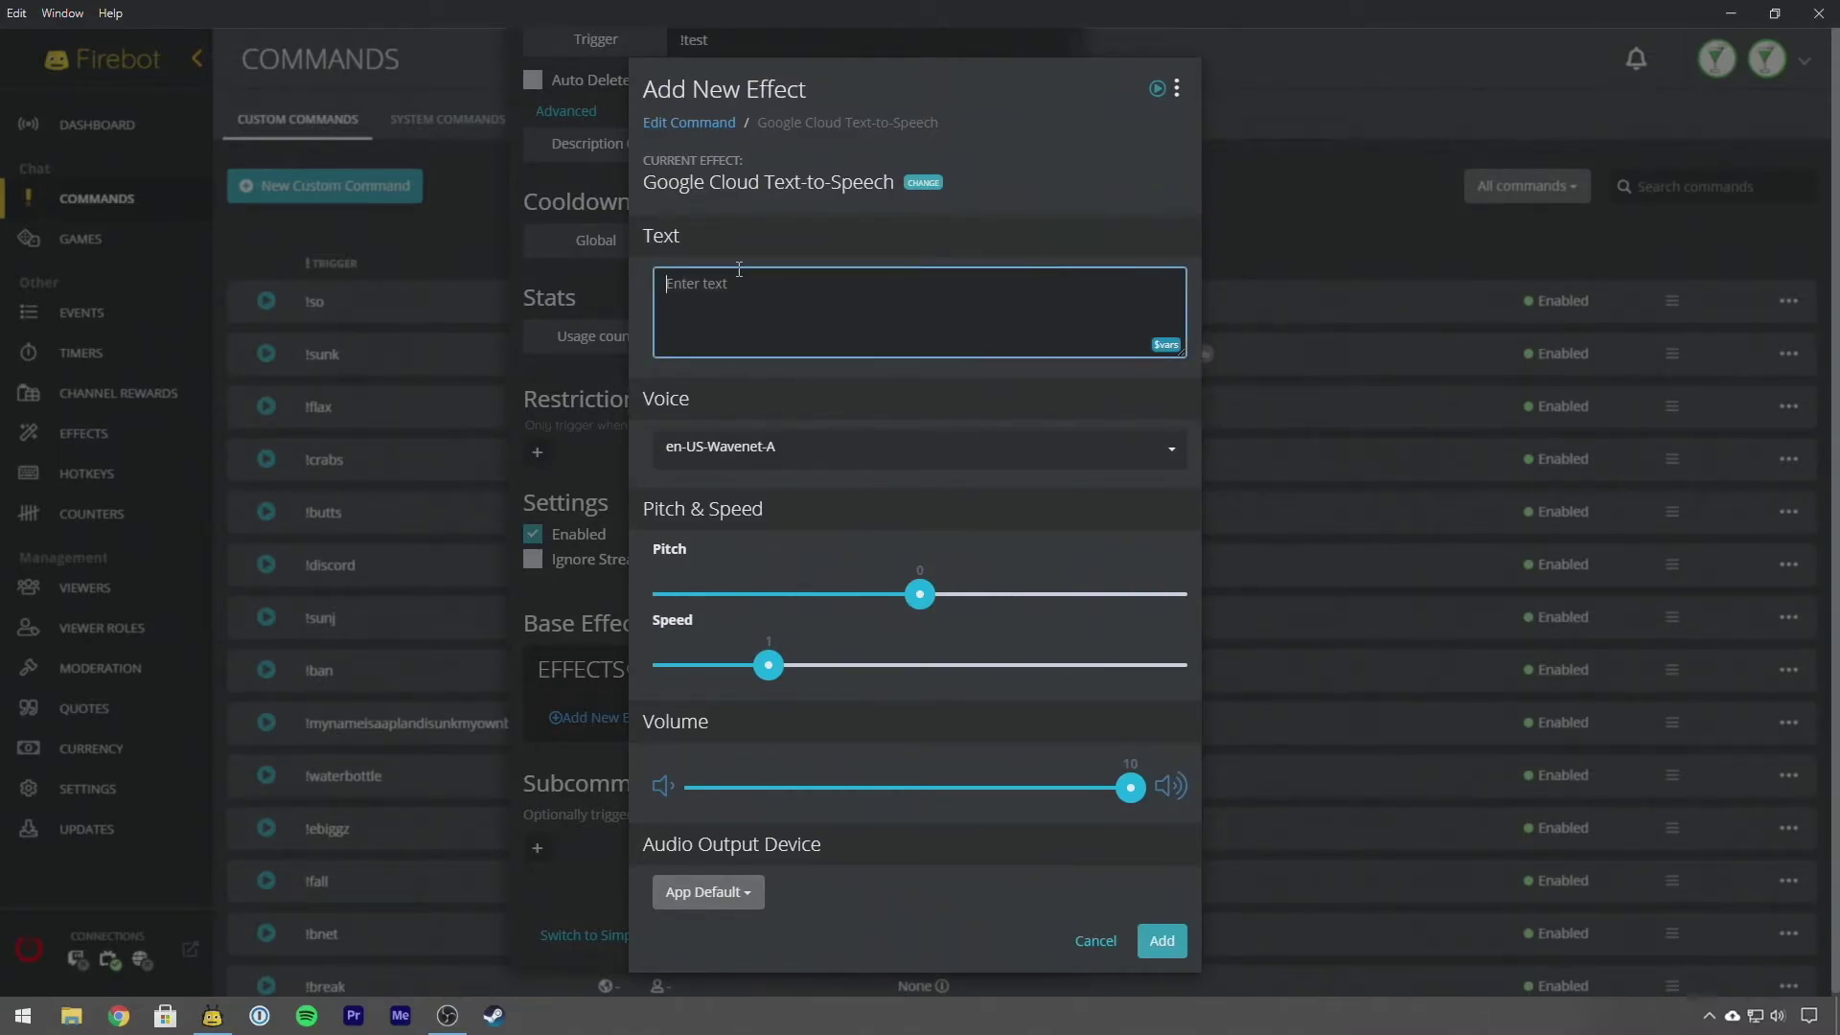
type("$customVariable[]")
key("ctrl+a")
type("$user")
key("ctrl+a")
key("BackSpace")
- Enter "Hi YouTube! Don't forget to Subscribe" as the effect's text and choose the voice en-US-Wavenet-A
type("Hi YouTube! Don't forget to Subscribe")
left_click(882, 458)
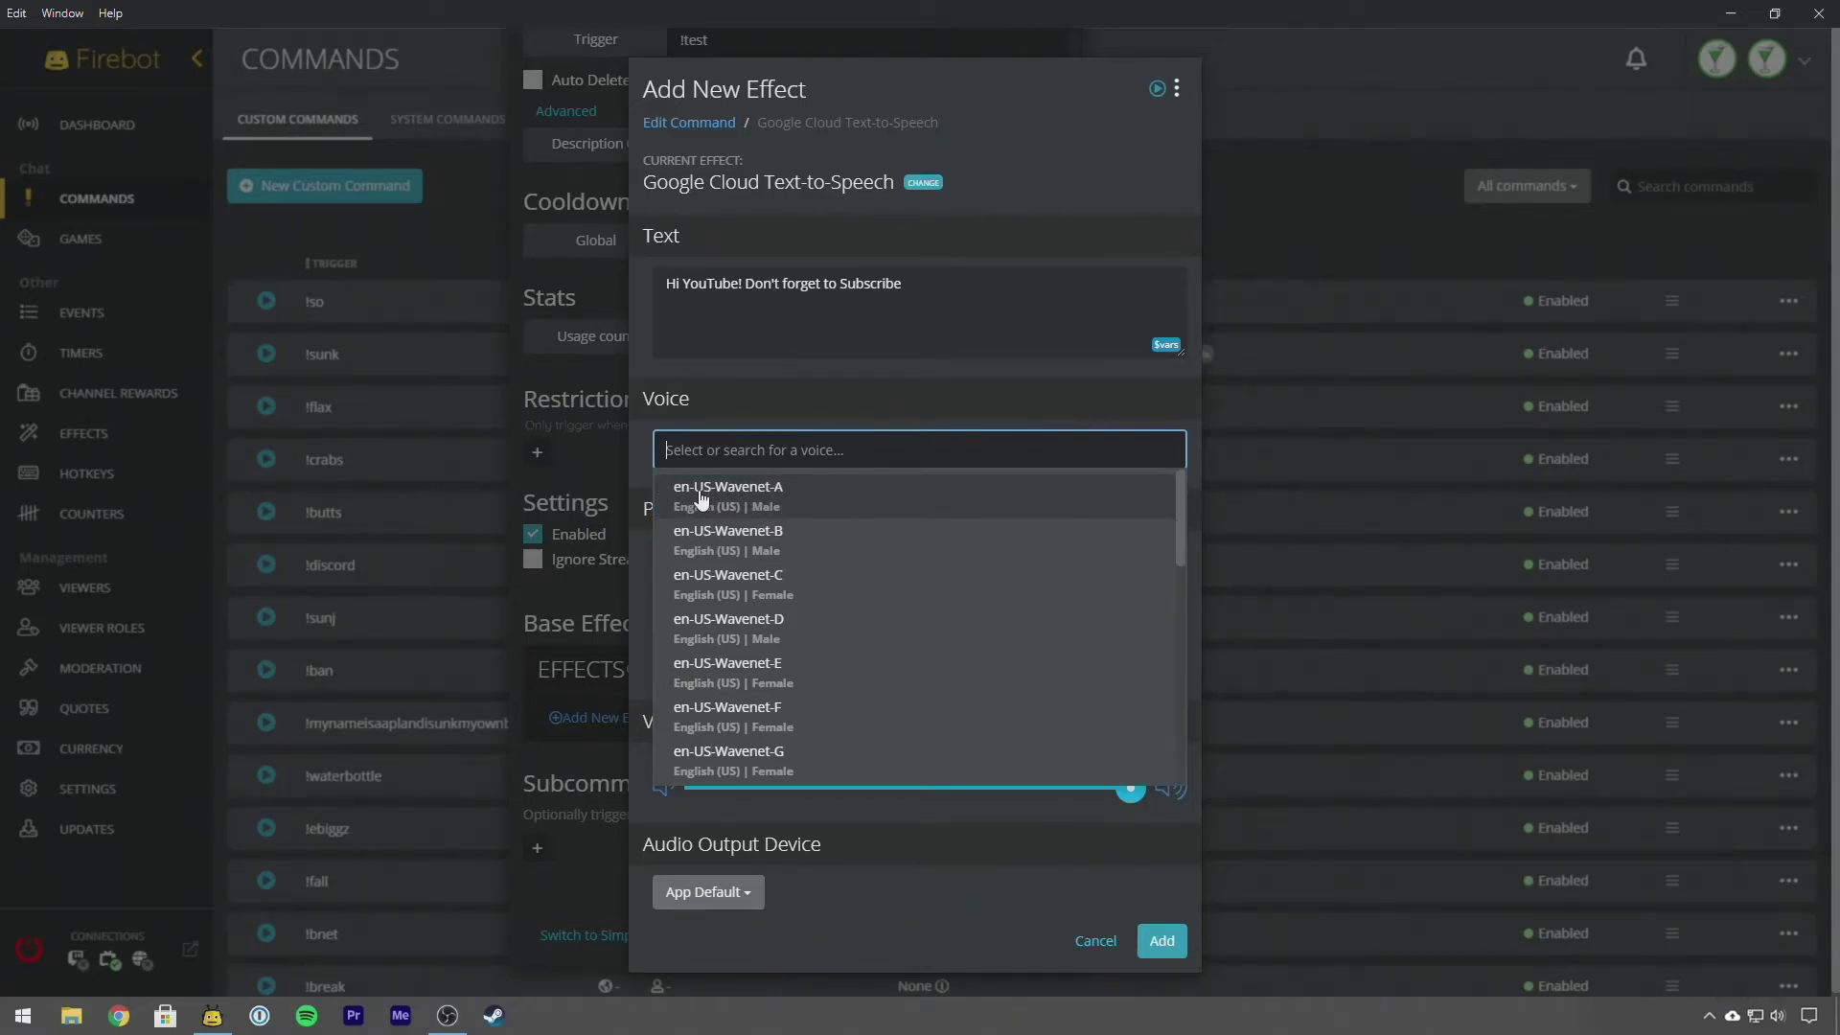
left_click(804, 488)
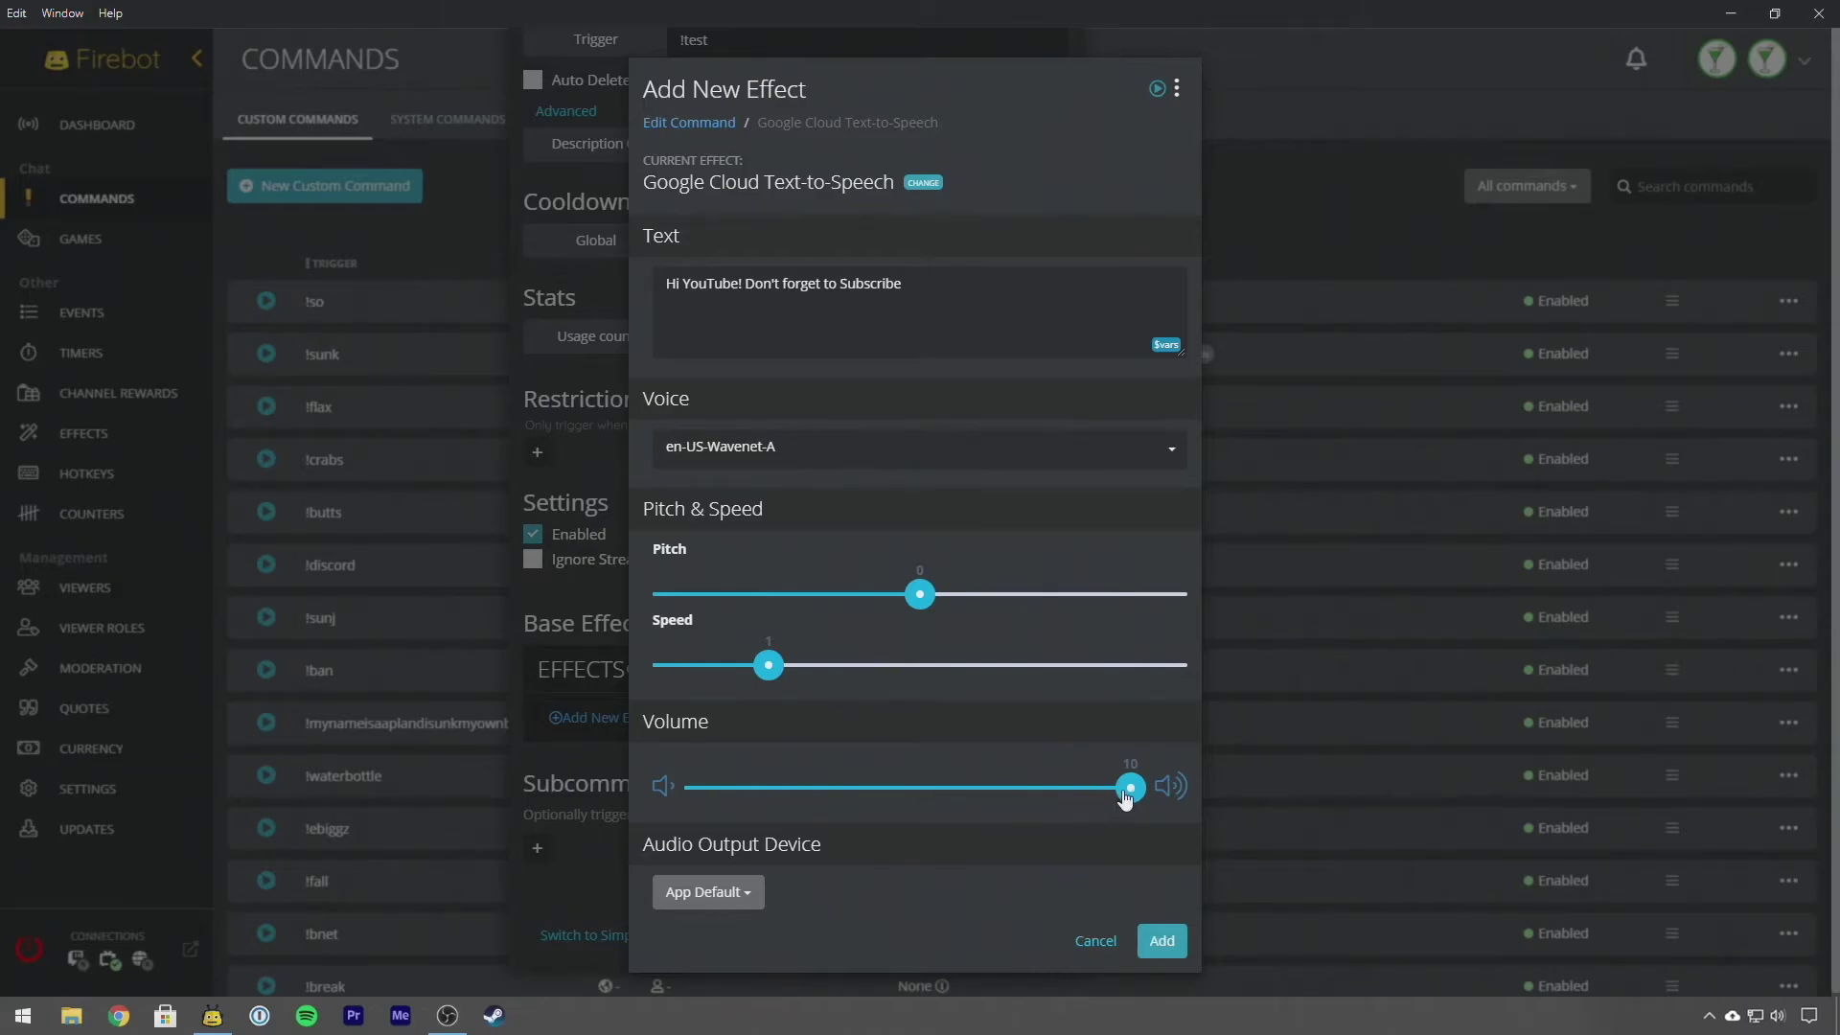
- Lower the effect's volume to 3, and test it with the voice en-US-Wavenet-C
left_click_drag(1126, 799, 794, 808)
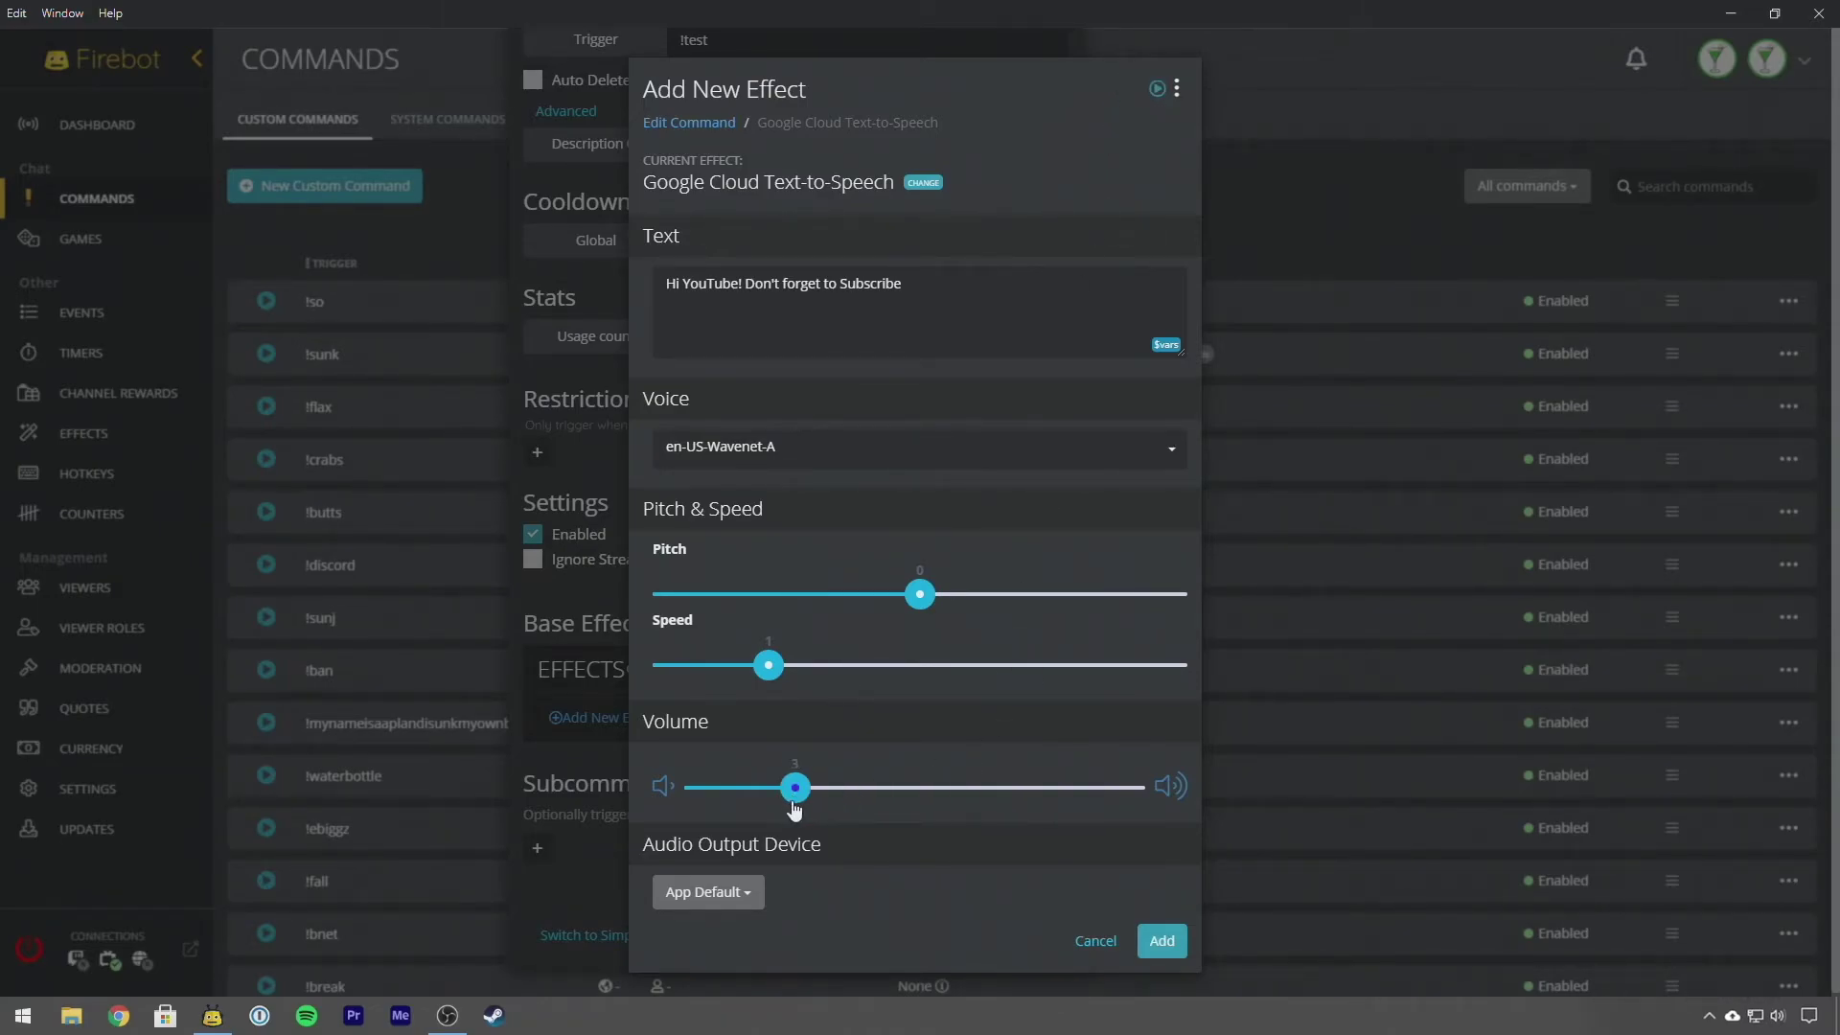
left_click(923, 458)
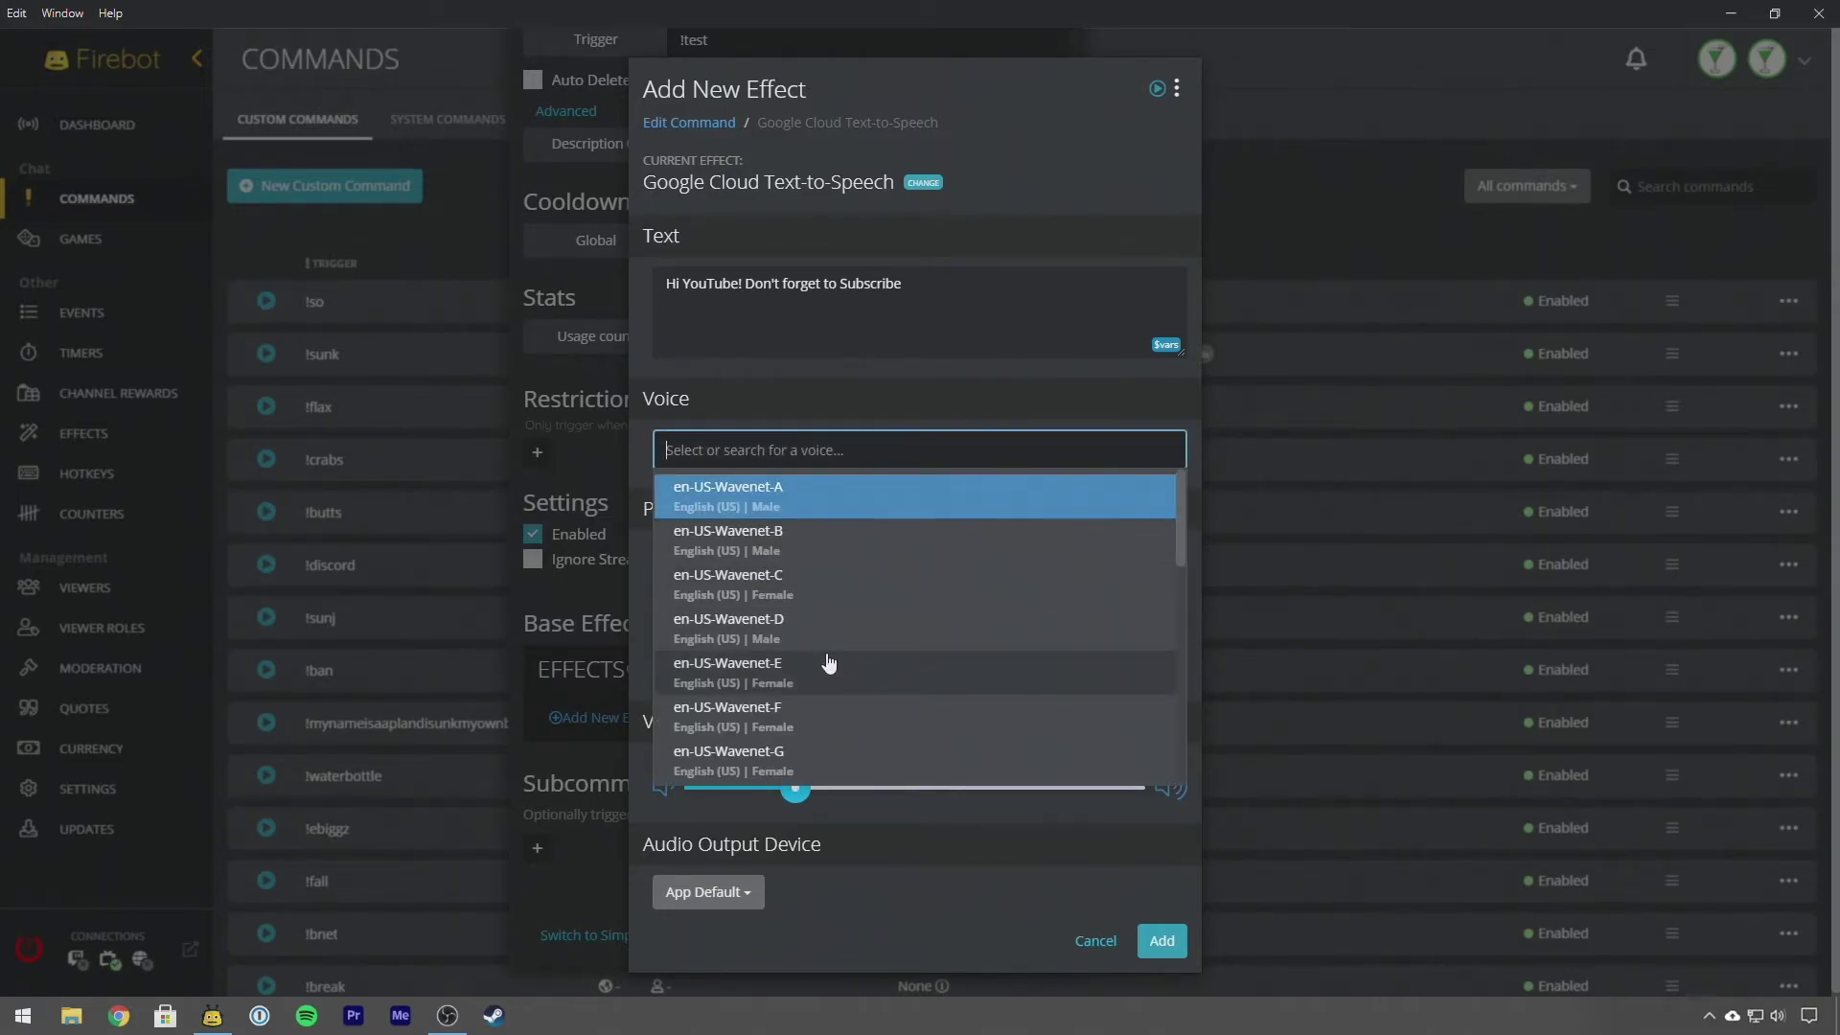
left_click(803, 586)
left_click(1160, 93)
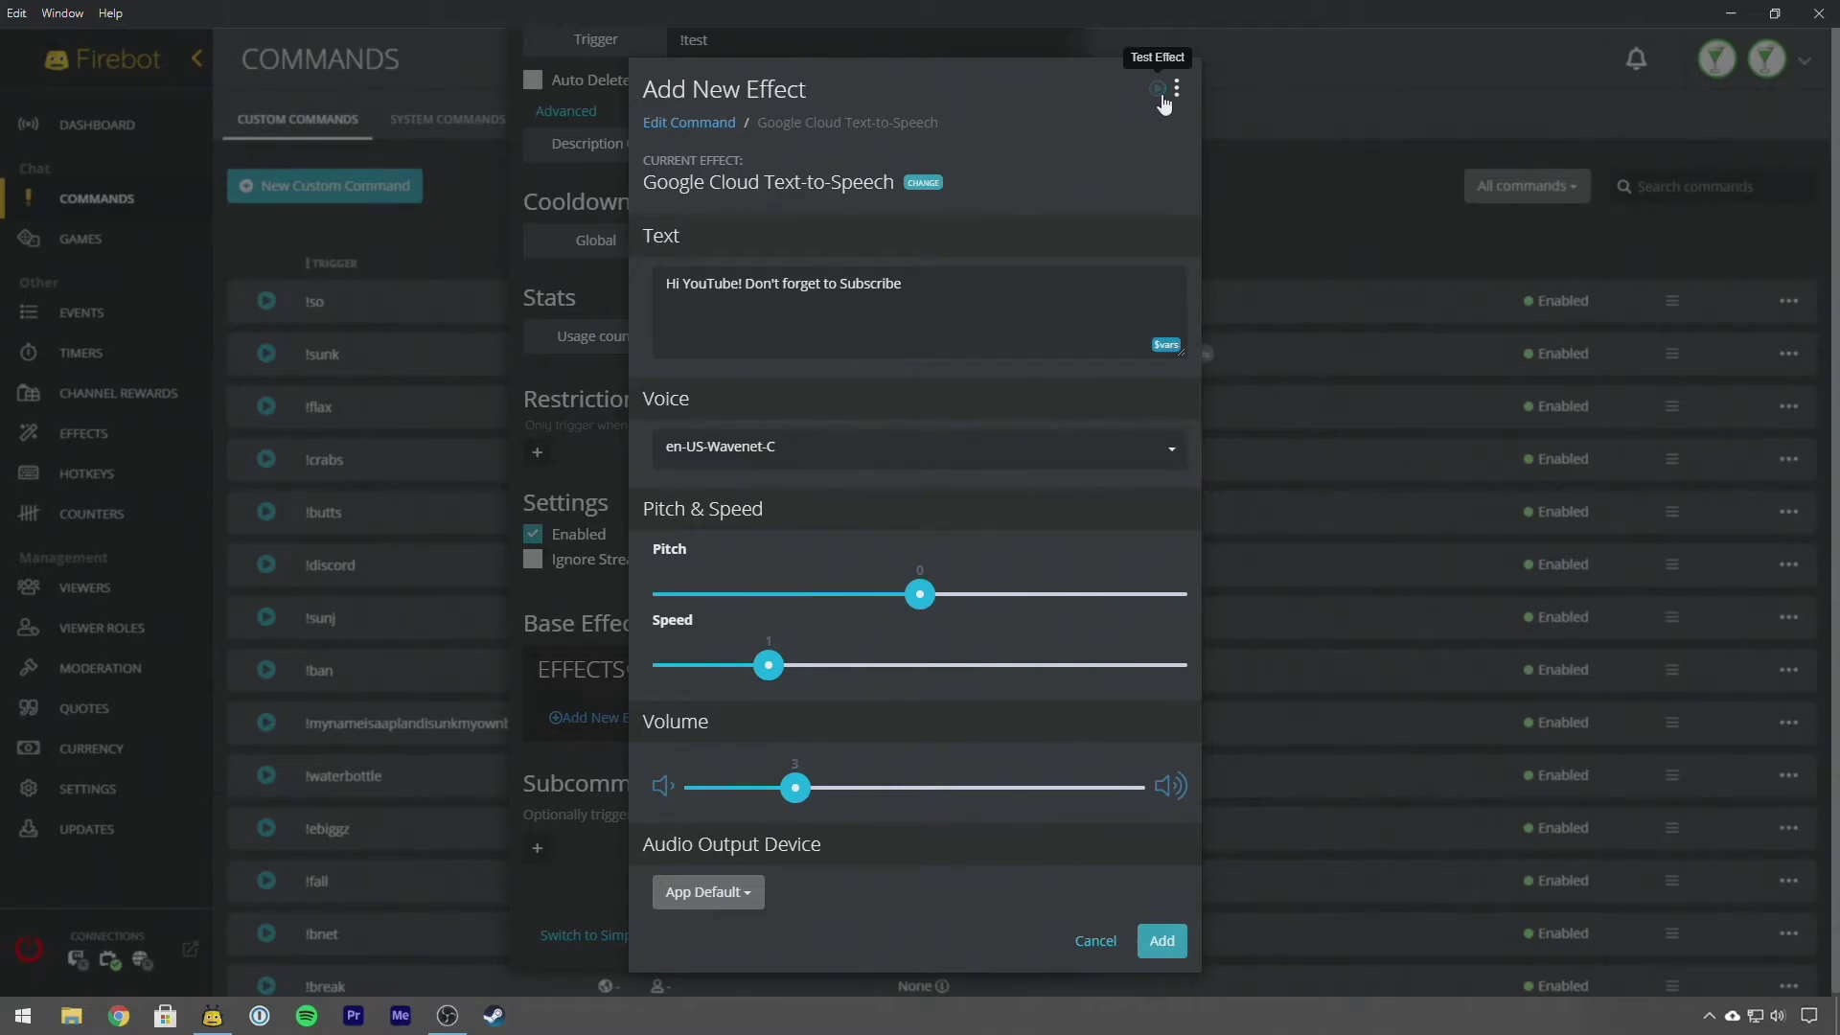
- Try the effect's voice as en-US-Wavenet-I and as en-GB-Wavenet-A
left_click(969, 446)
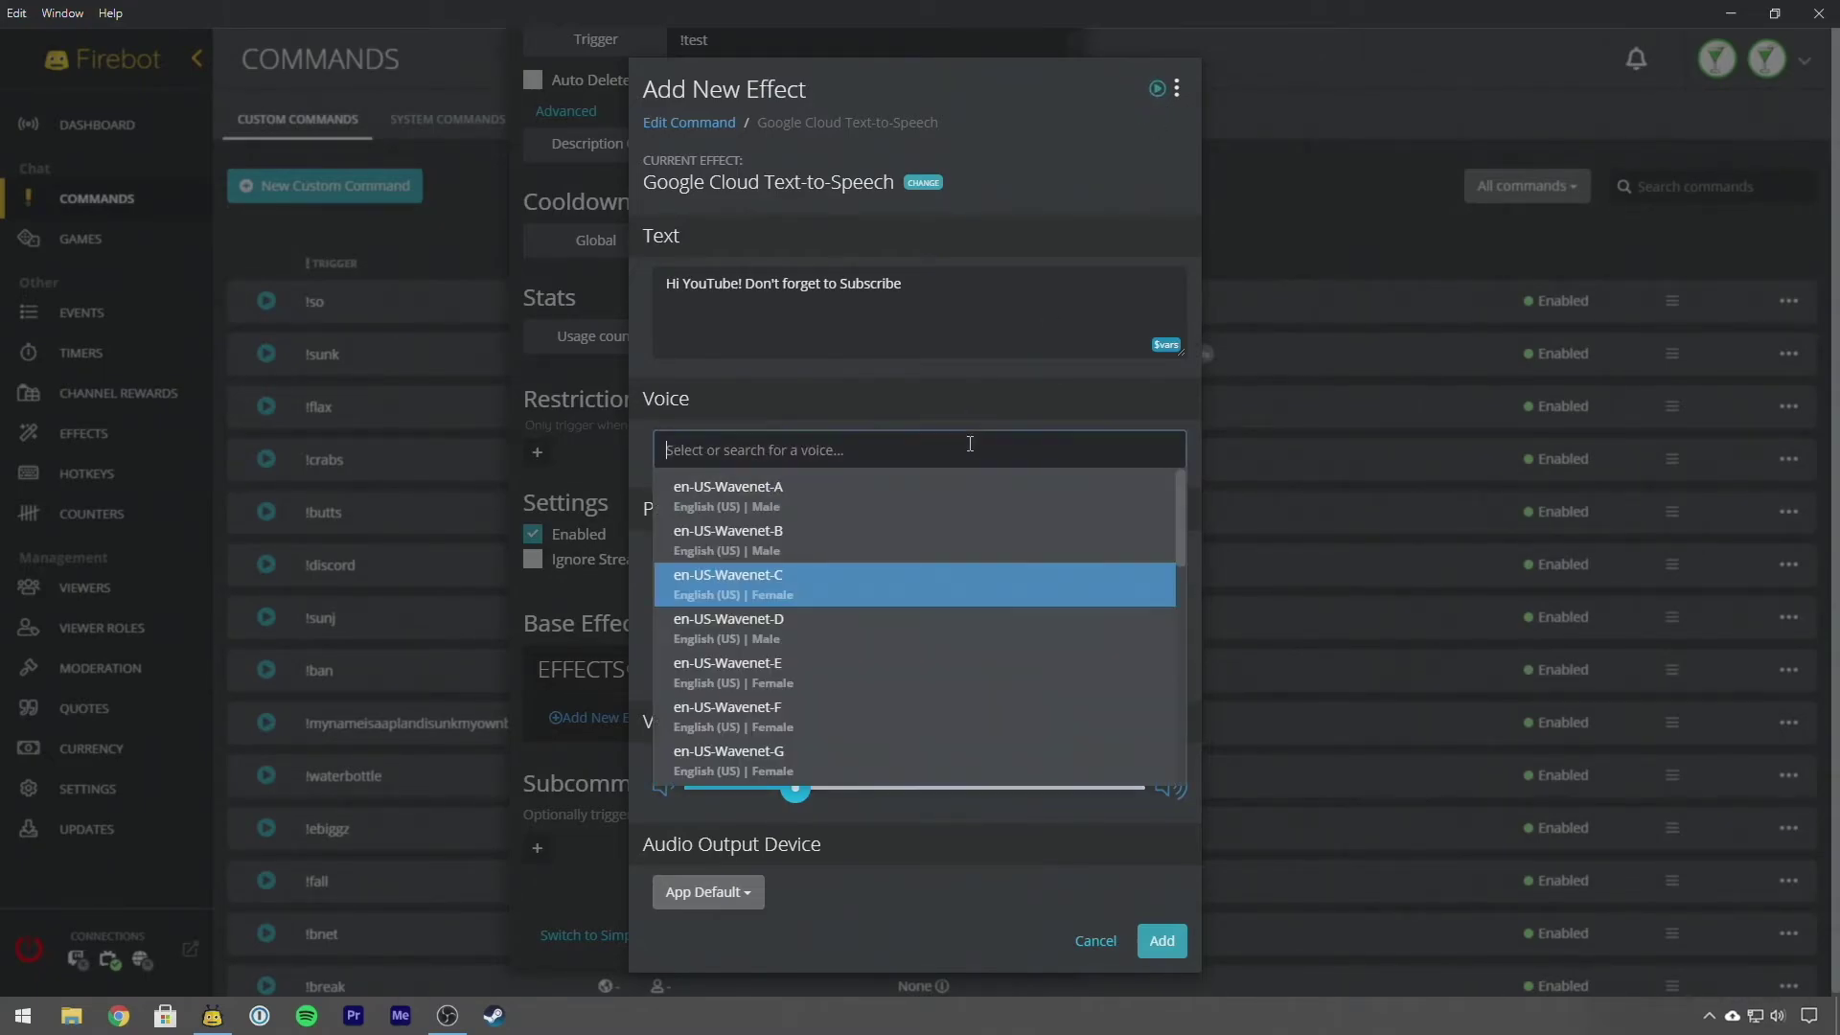
scroll(844, 709, "down", 4)
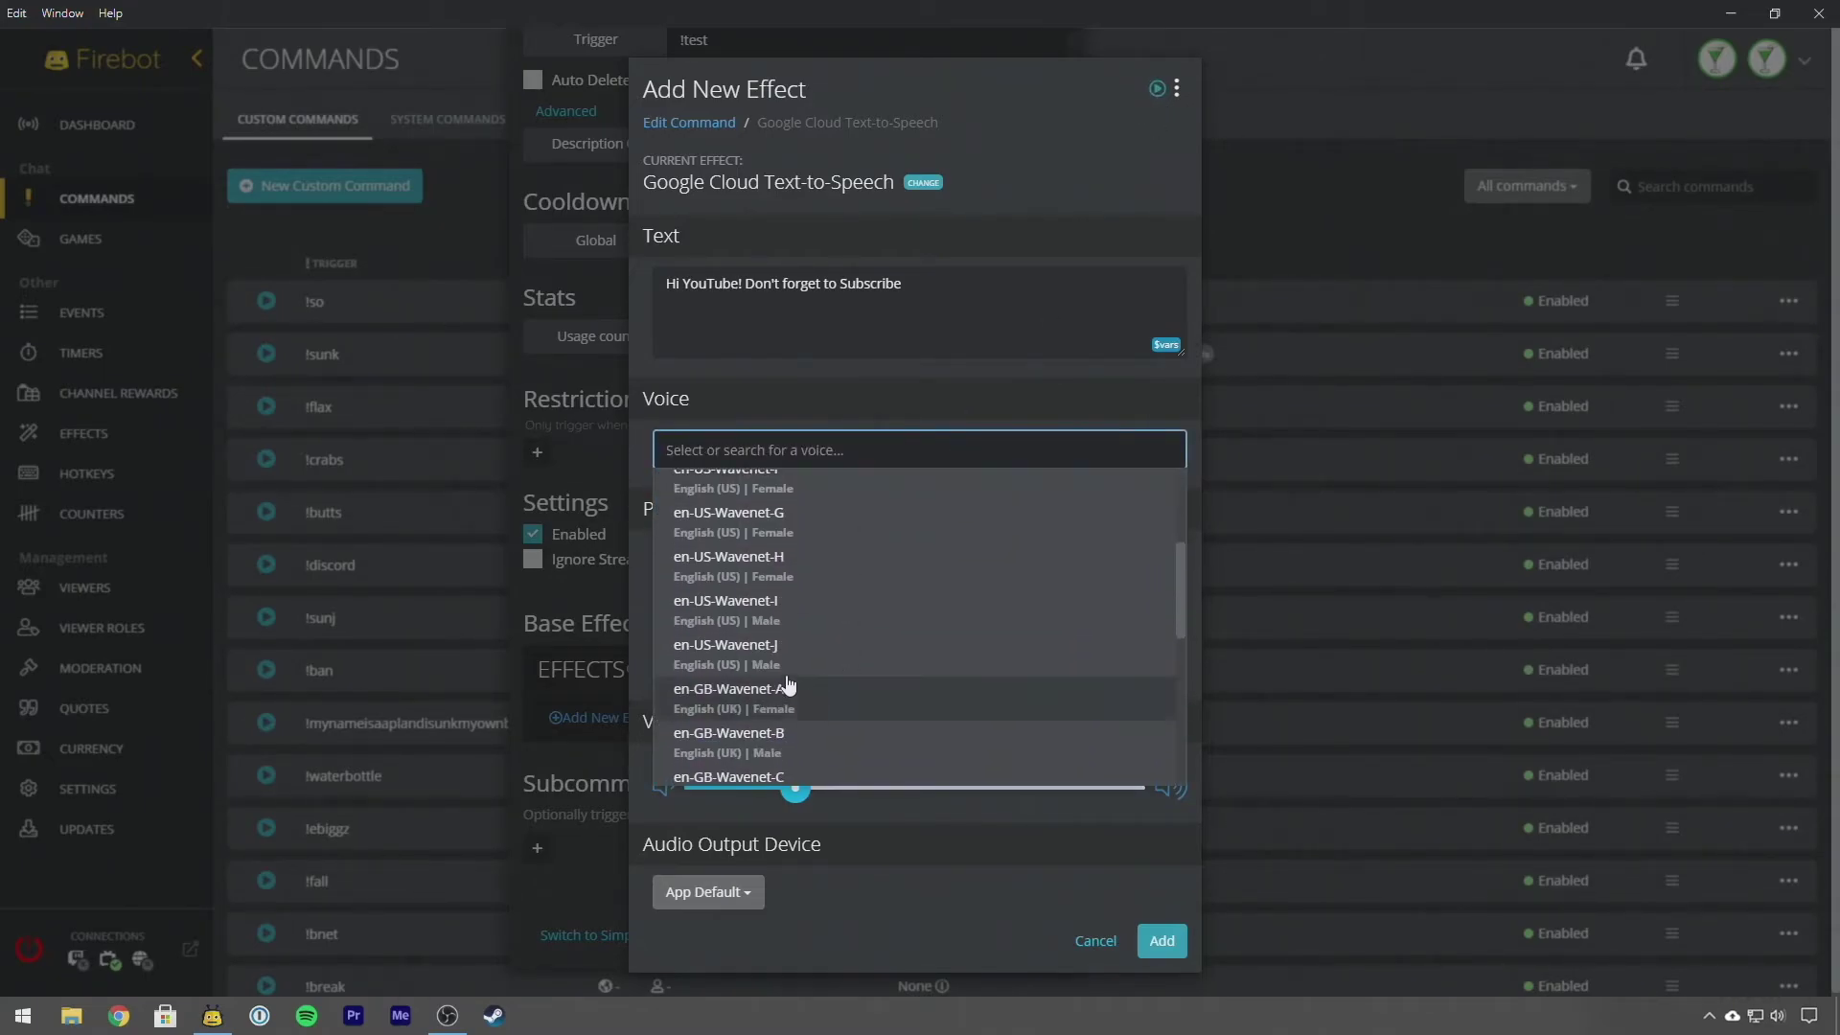
left_click(801, 603)
left_click(738, 465)
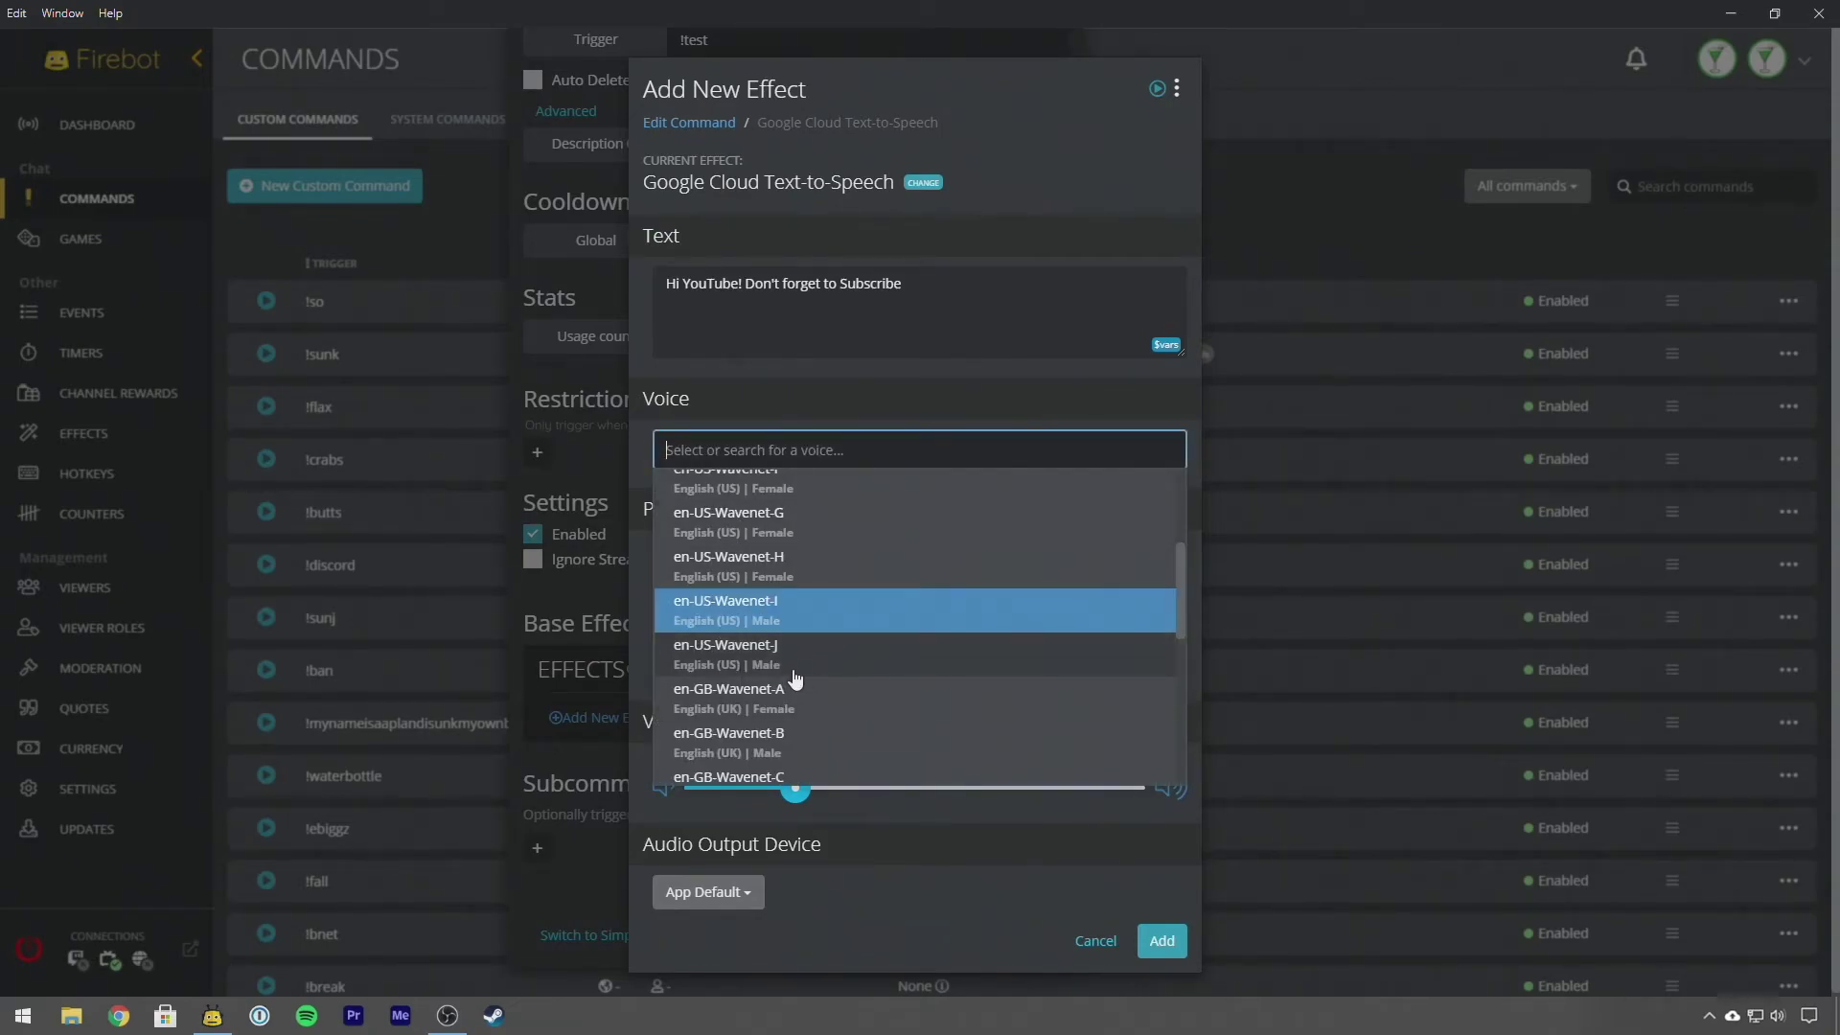
scroll(796, 662, "down", 1)
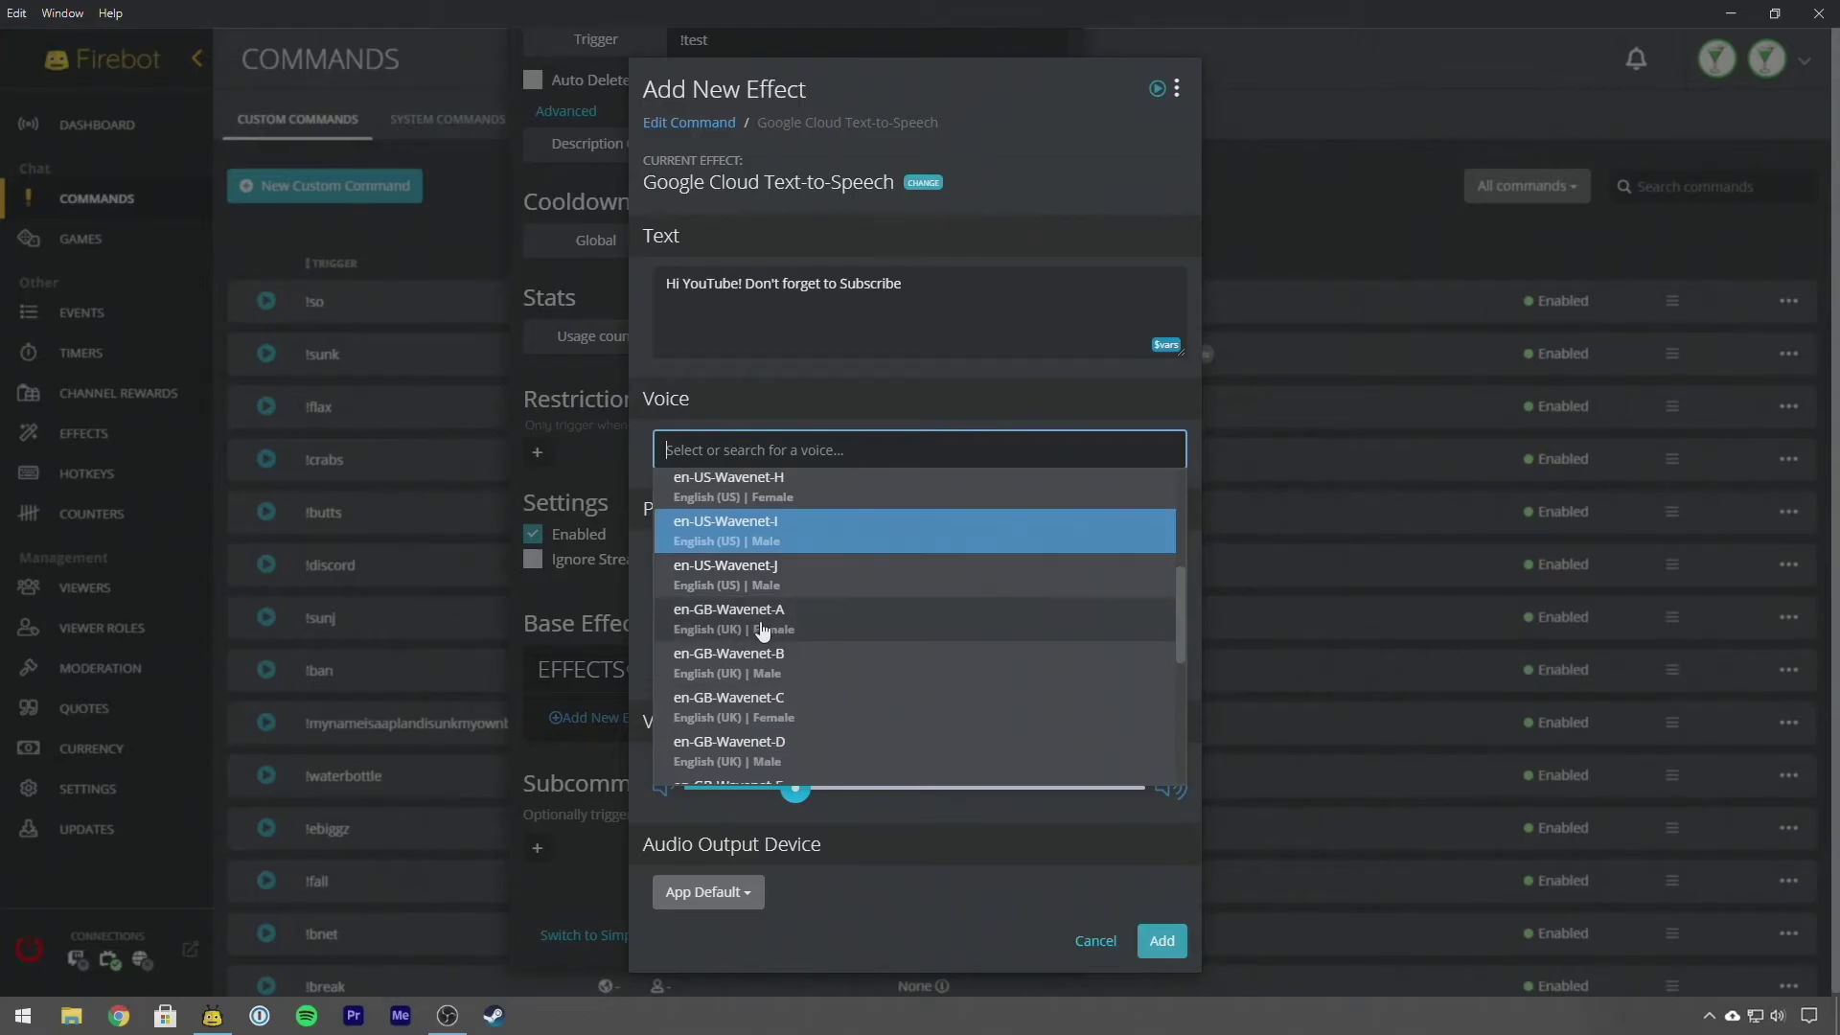
left_click(802, 628)
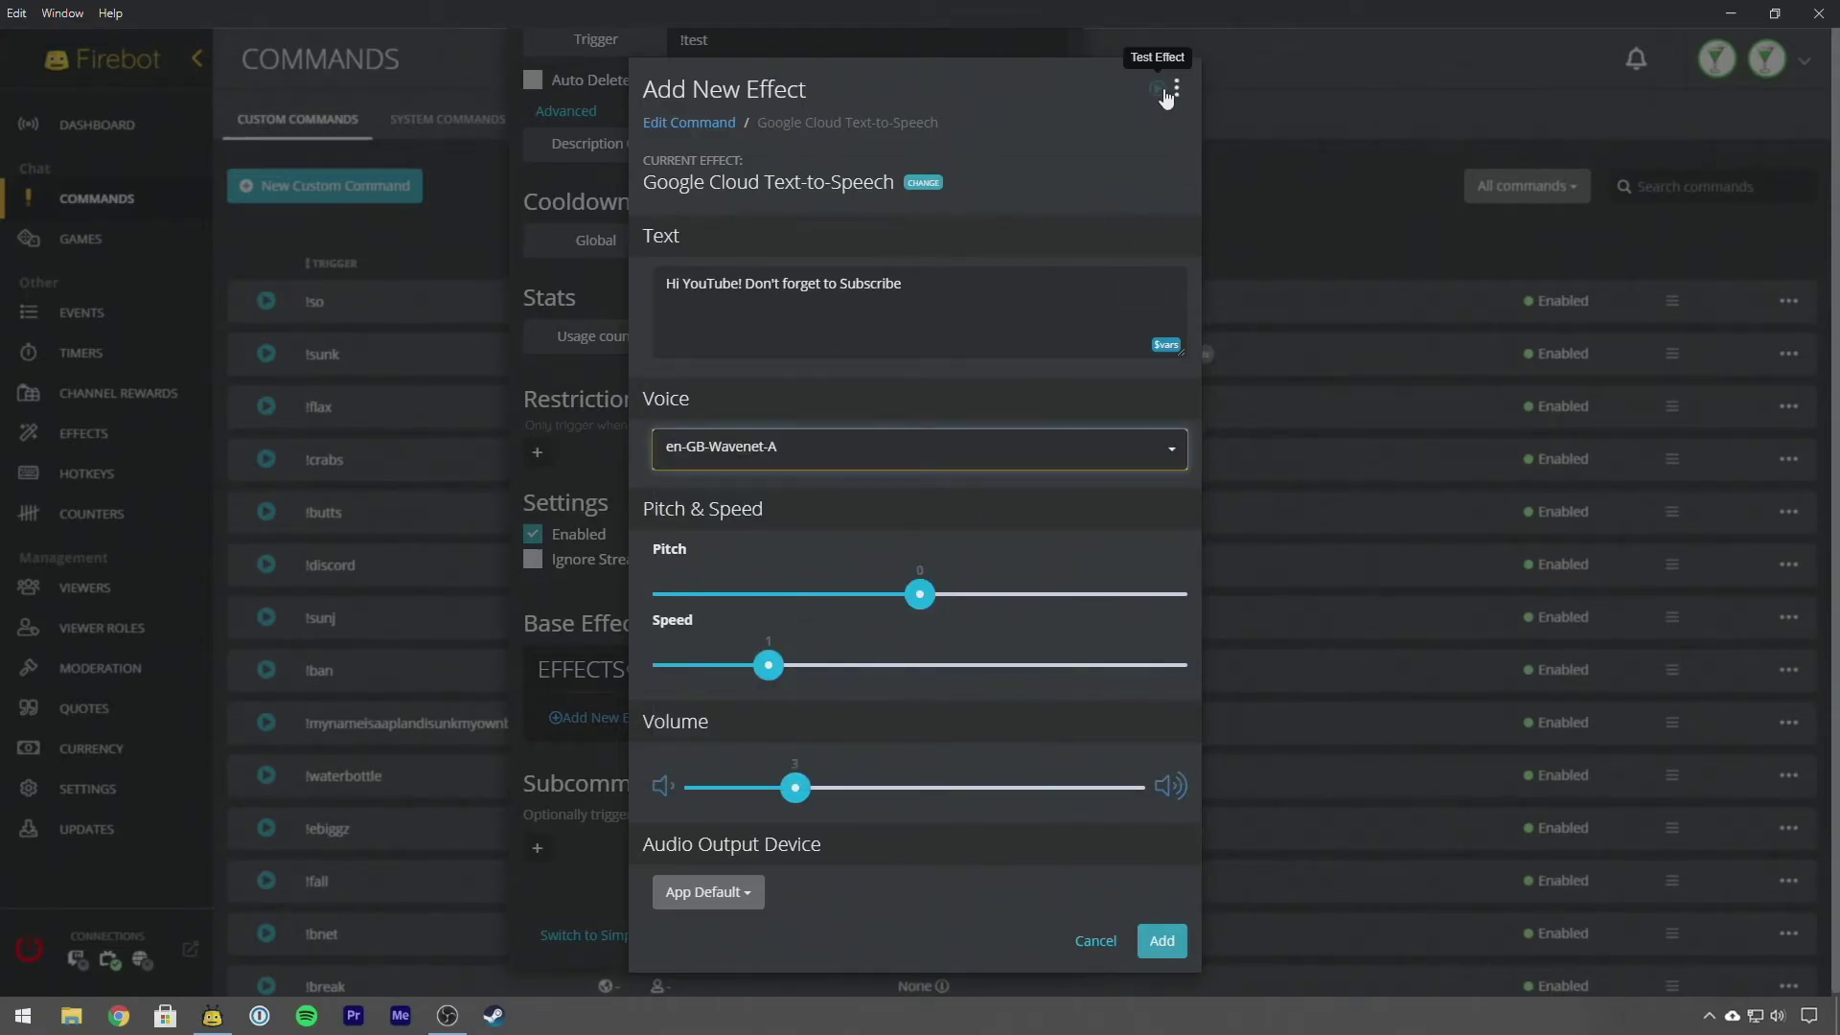
- Try the voices en-AU-Wavenet-C and en-IN-Wavenet-D, testing the effect with the latter
left_click(1161, 450)
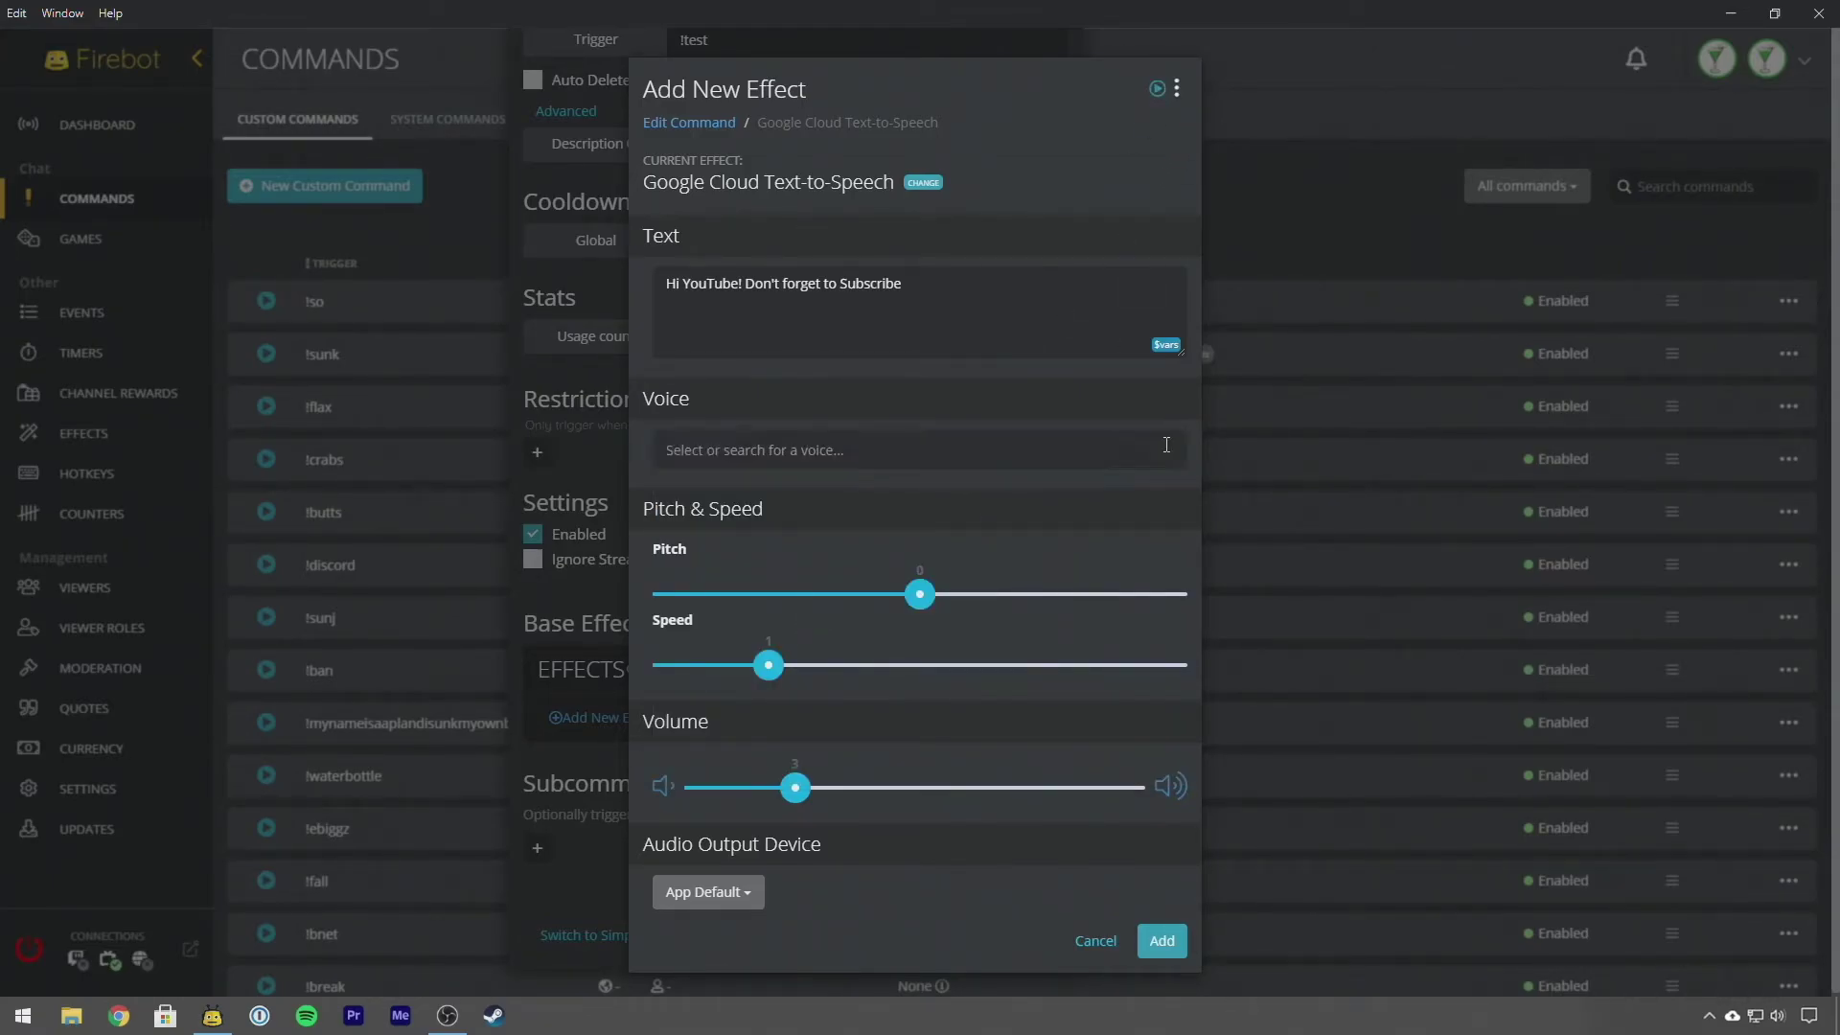
scroll(882, 661, "down", 2)
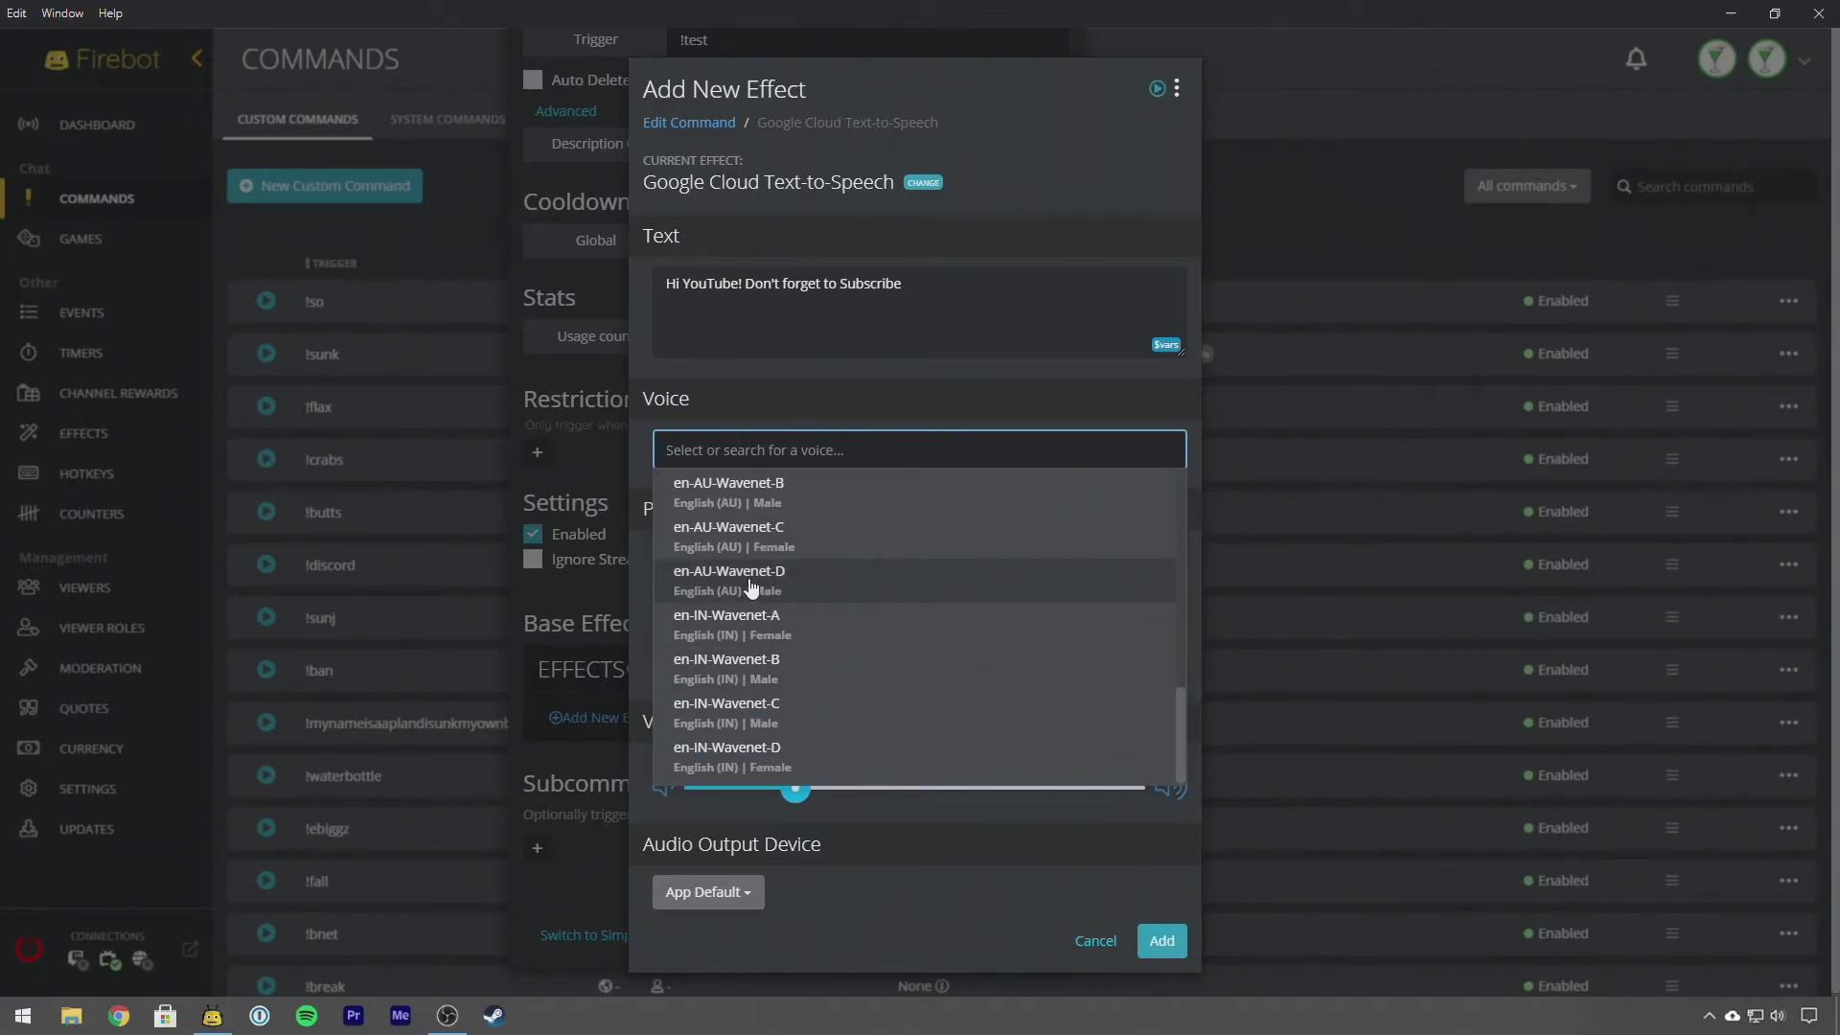
left_click(801, 554)
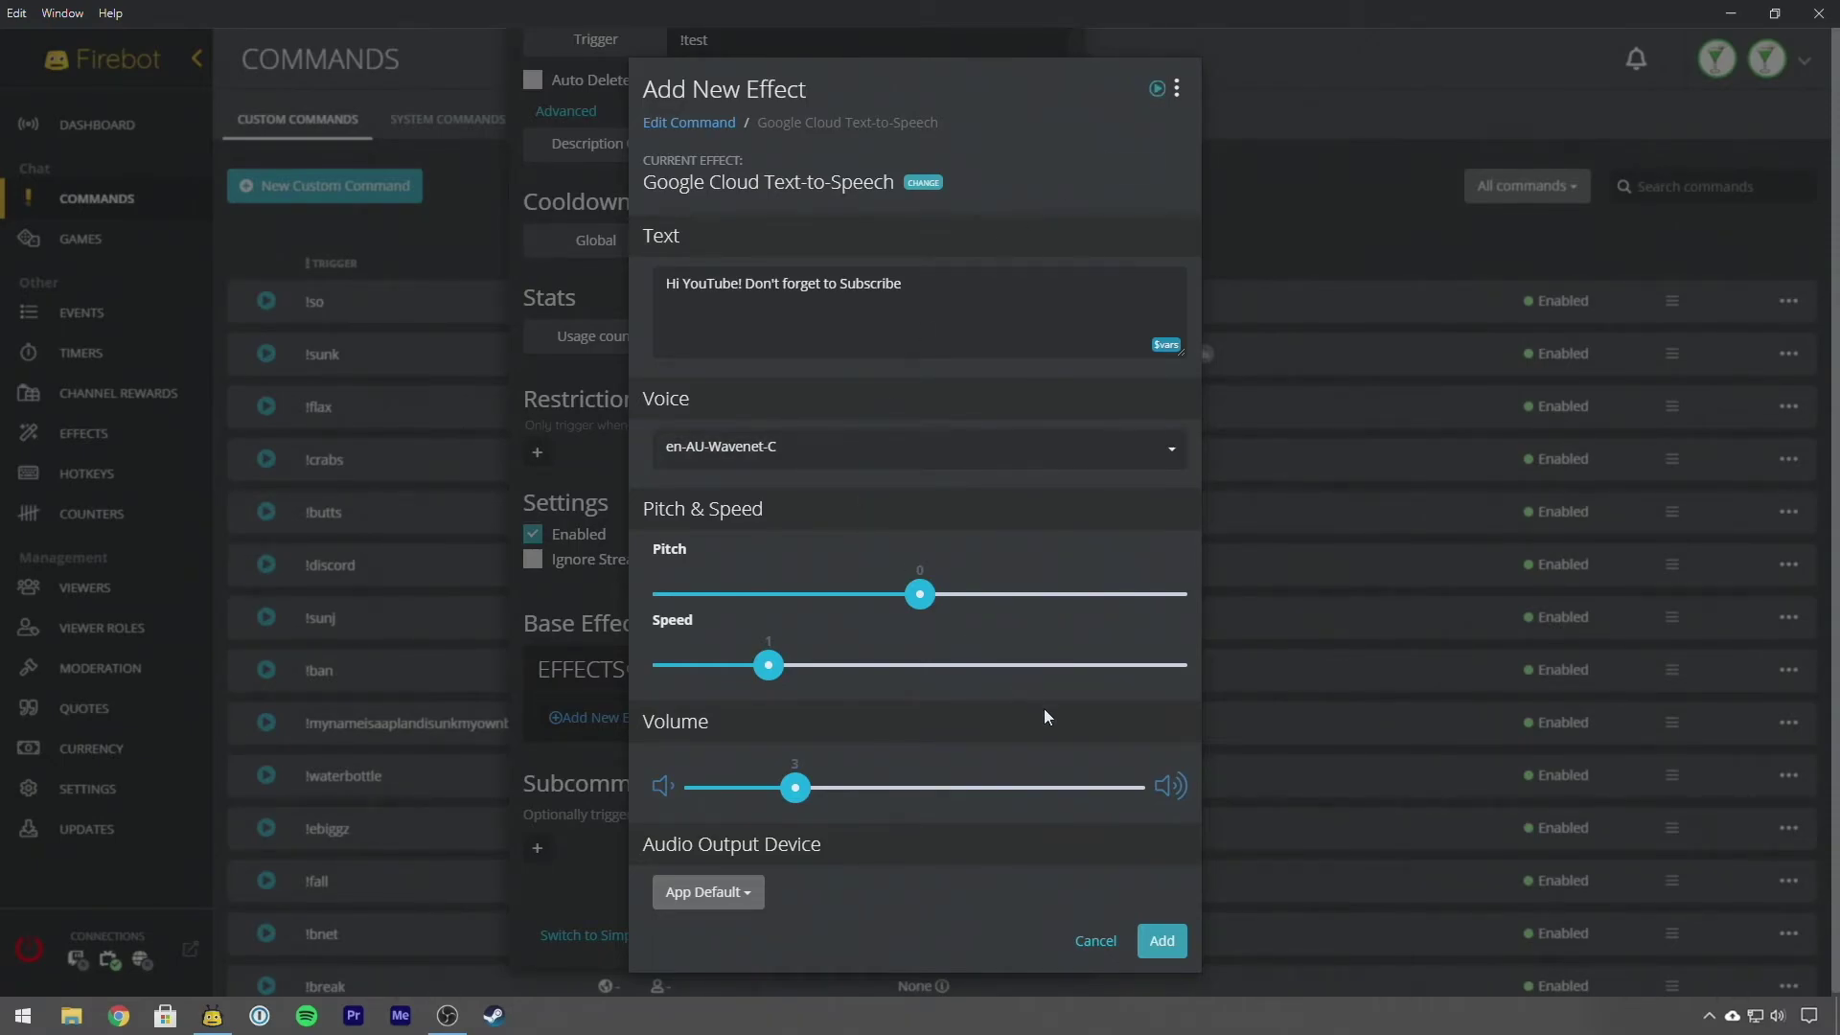
left_click(963, 445)
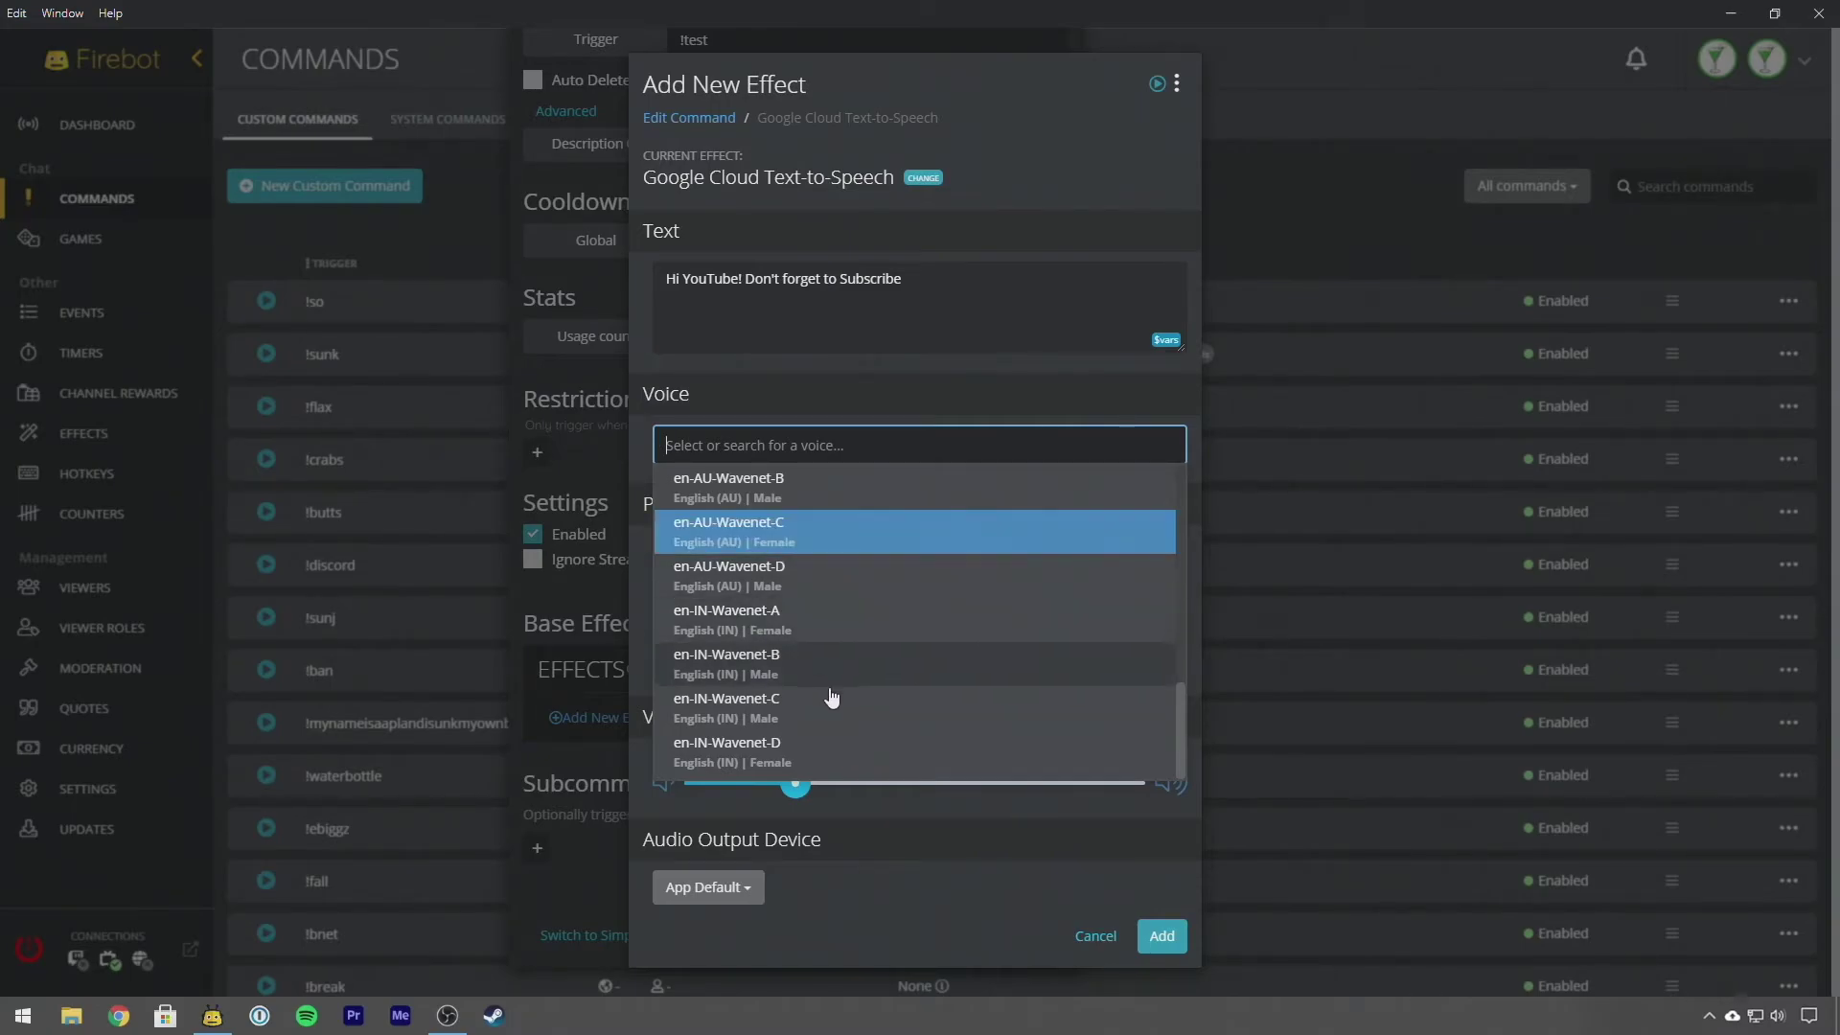
left_click(805, 750)
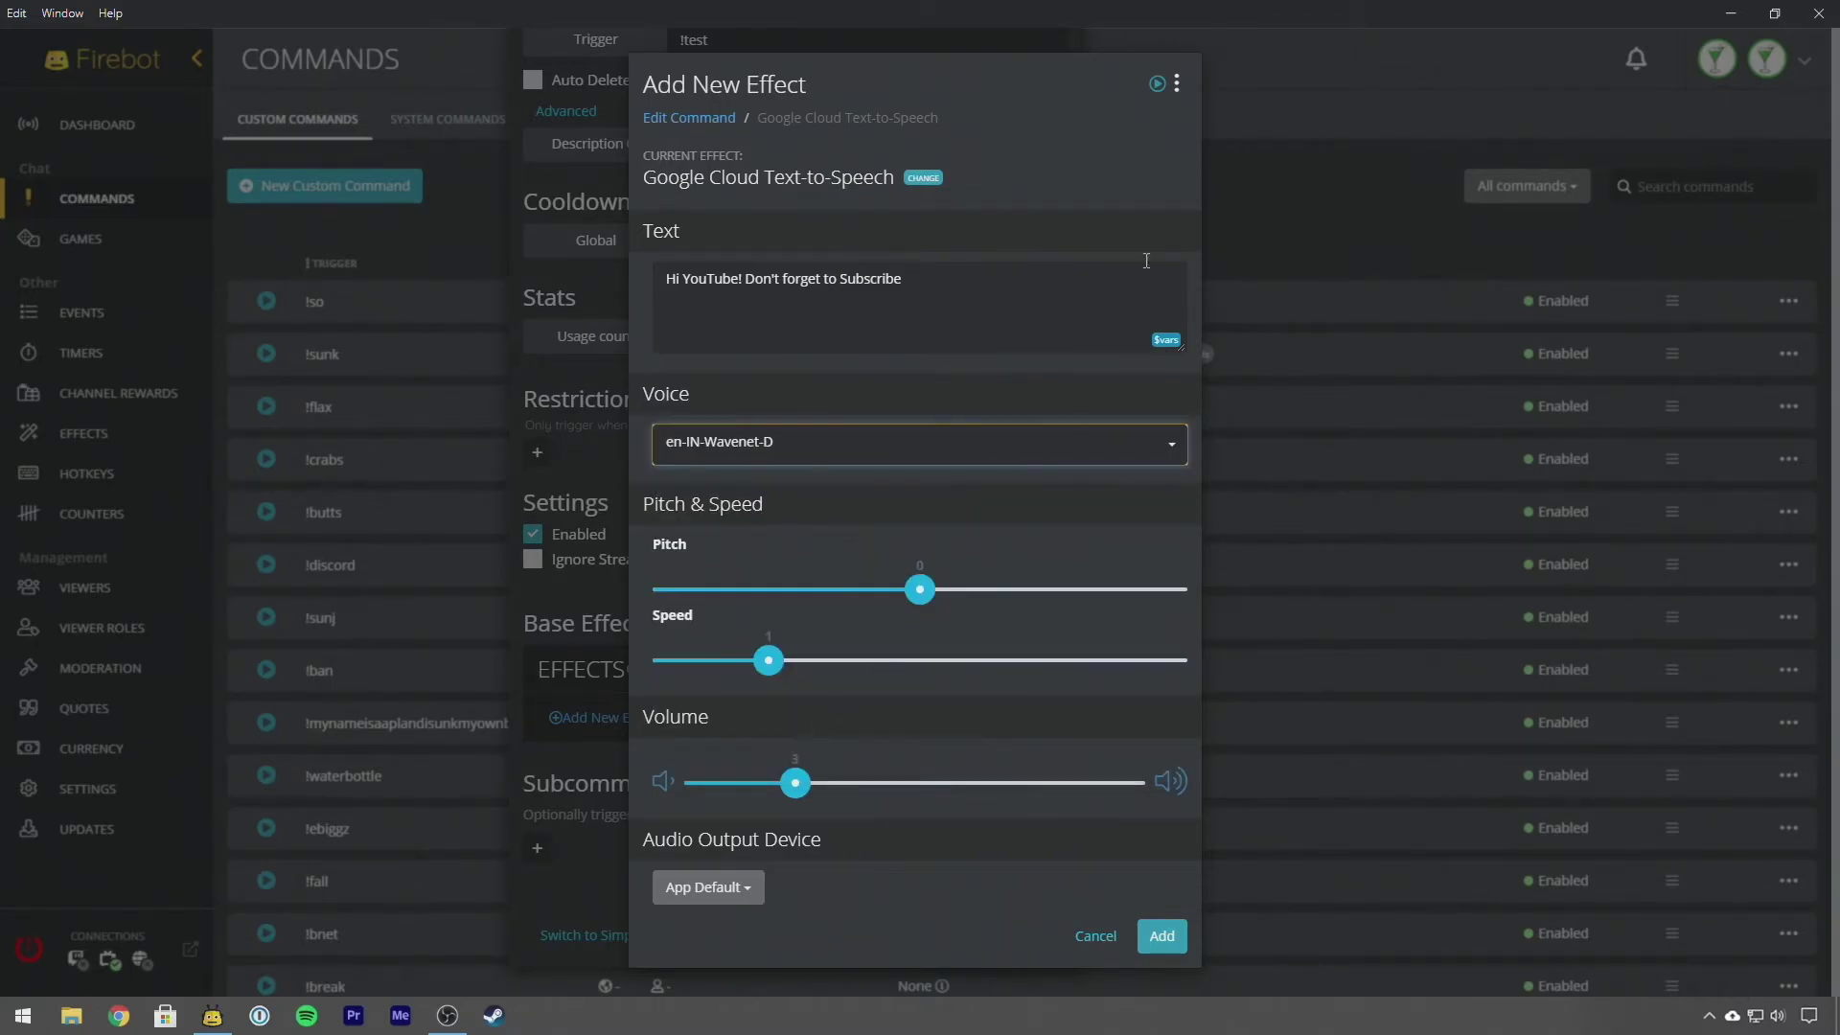
left_click(1168, 93)
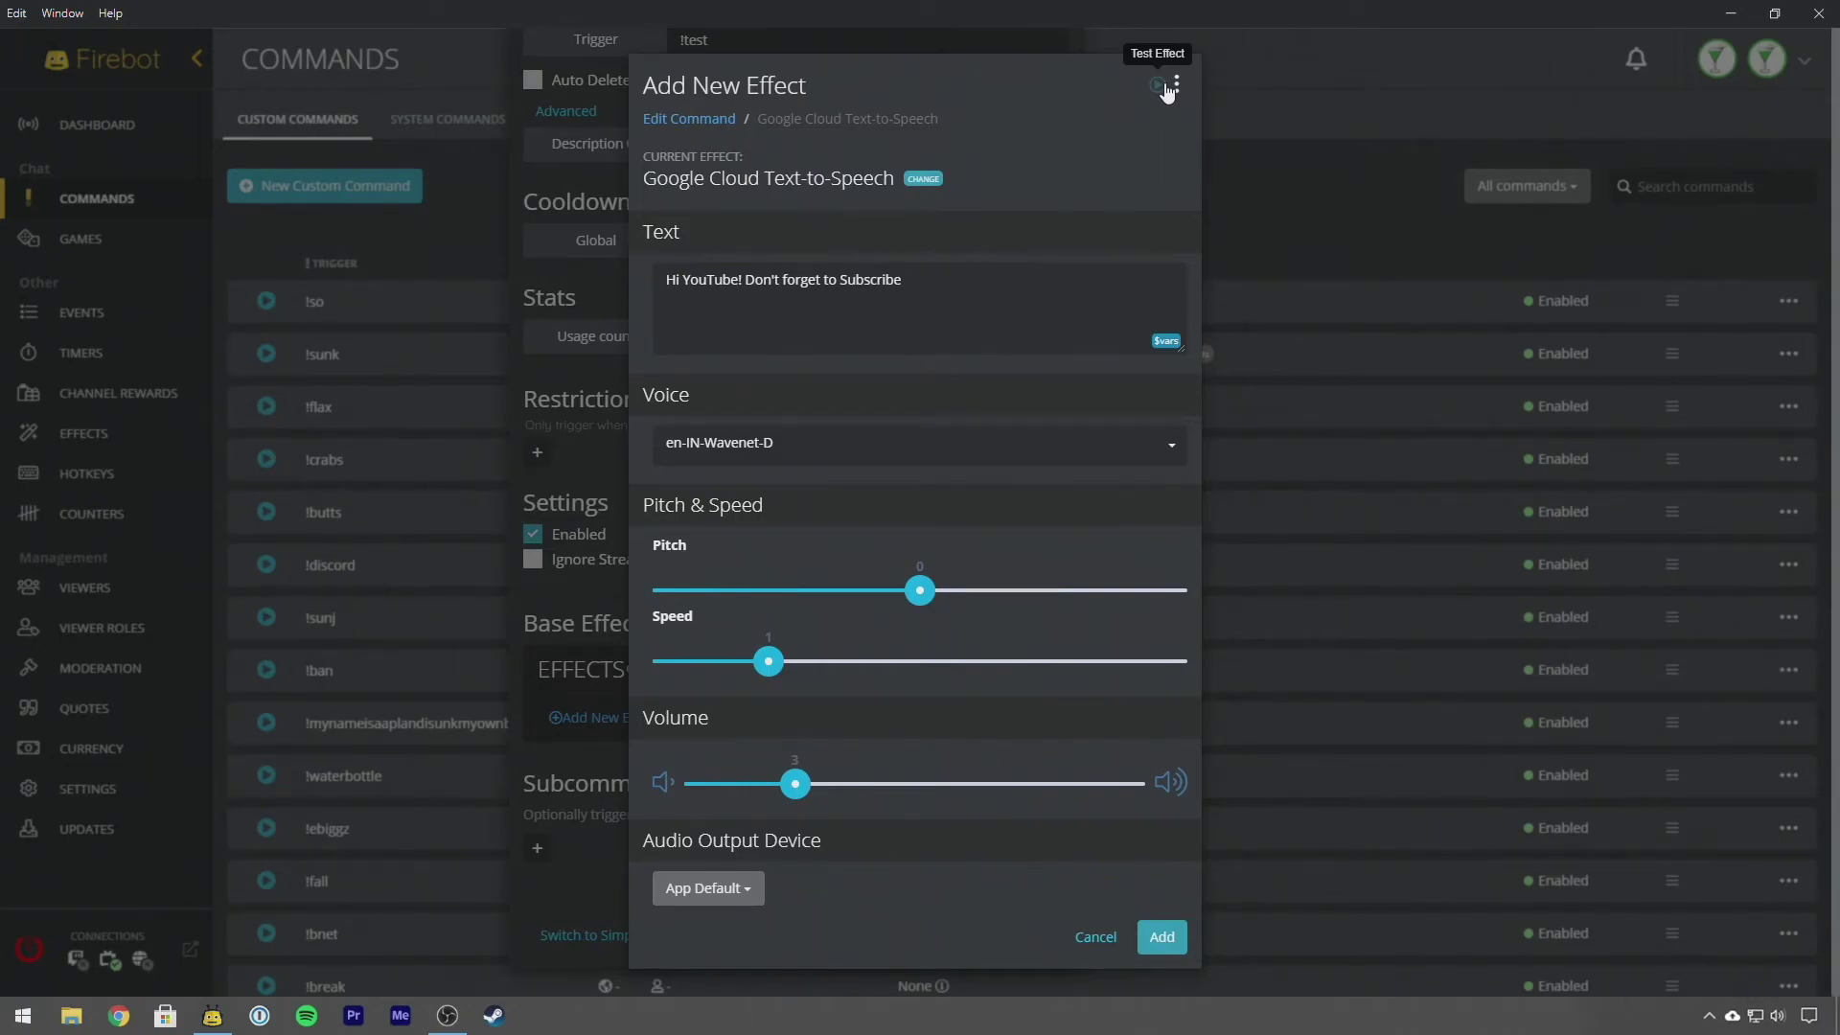
- Set the effect's voice to en-GB-Wavenet-A
left_click(922, 452)
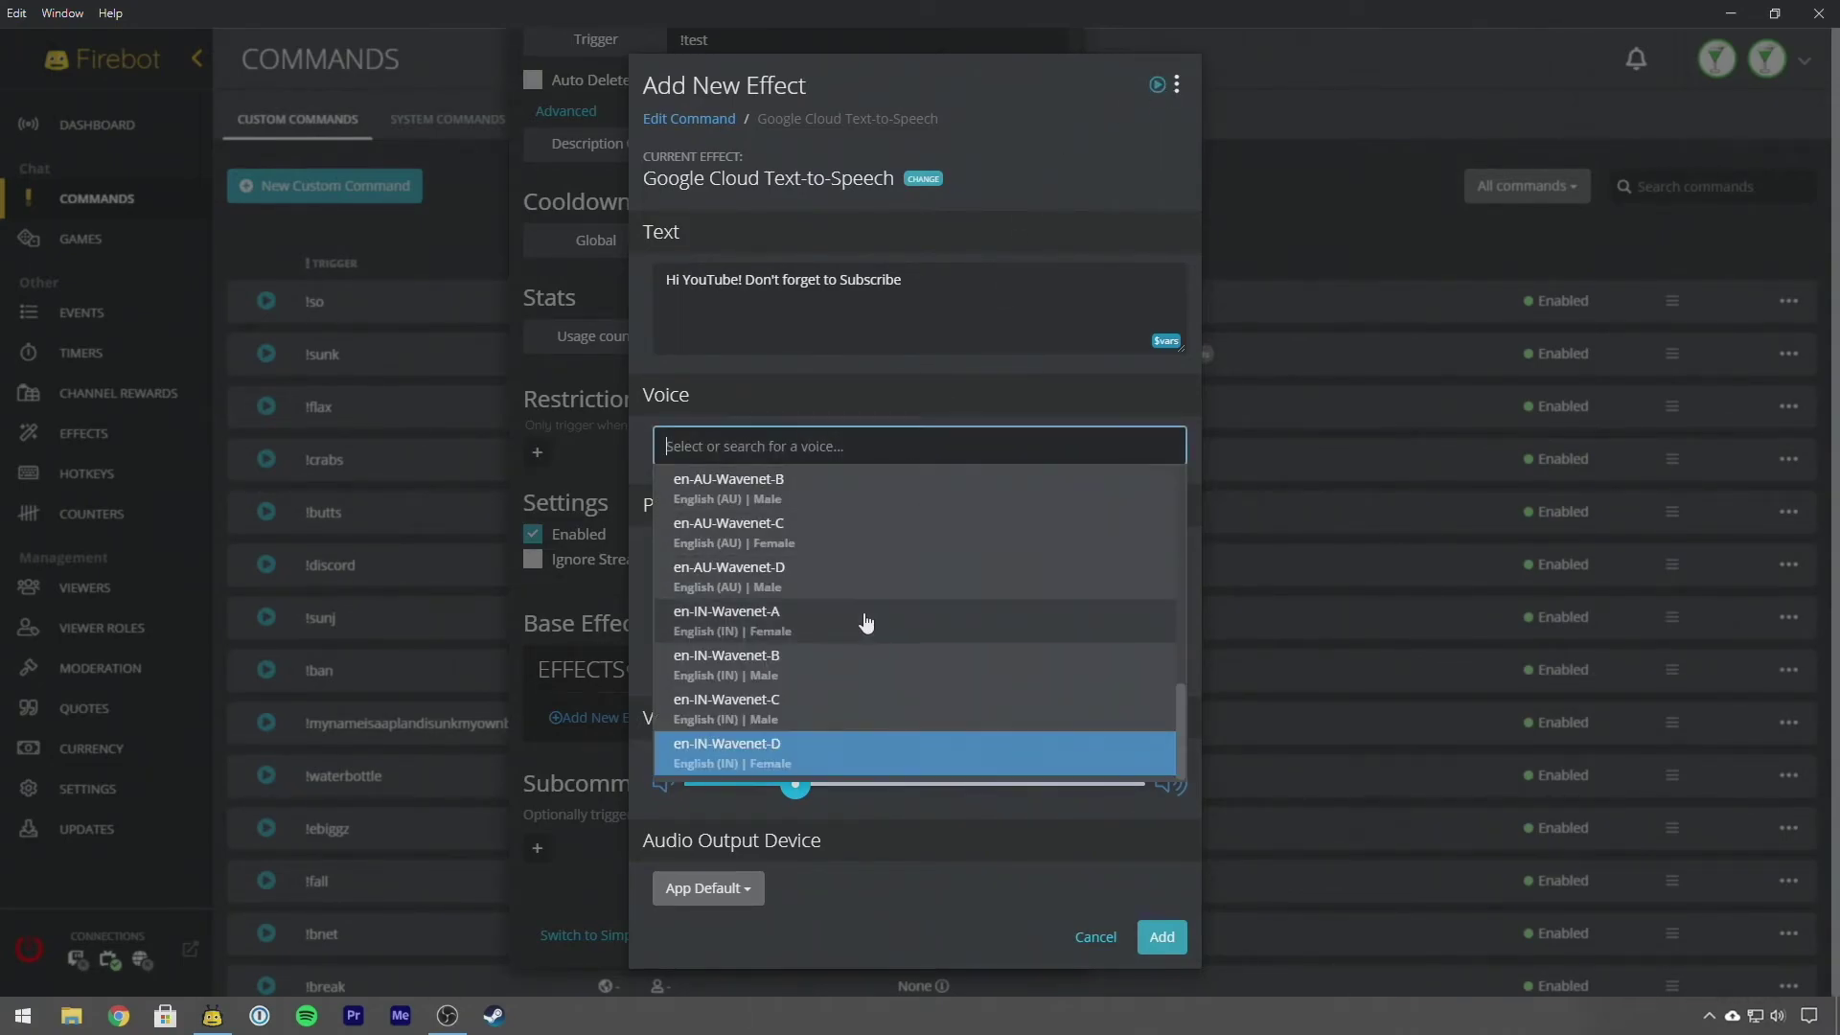
scroll(868, 623, "up", 3)
scroll(872, 628, "up", 1)
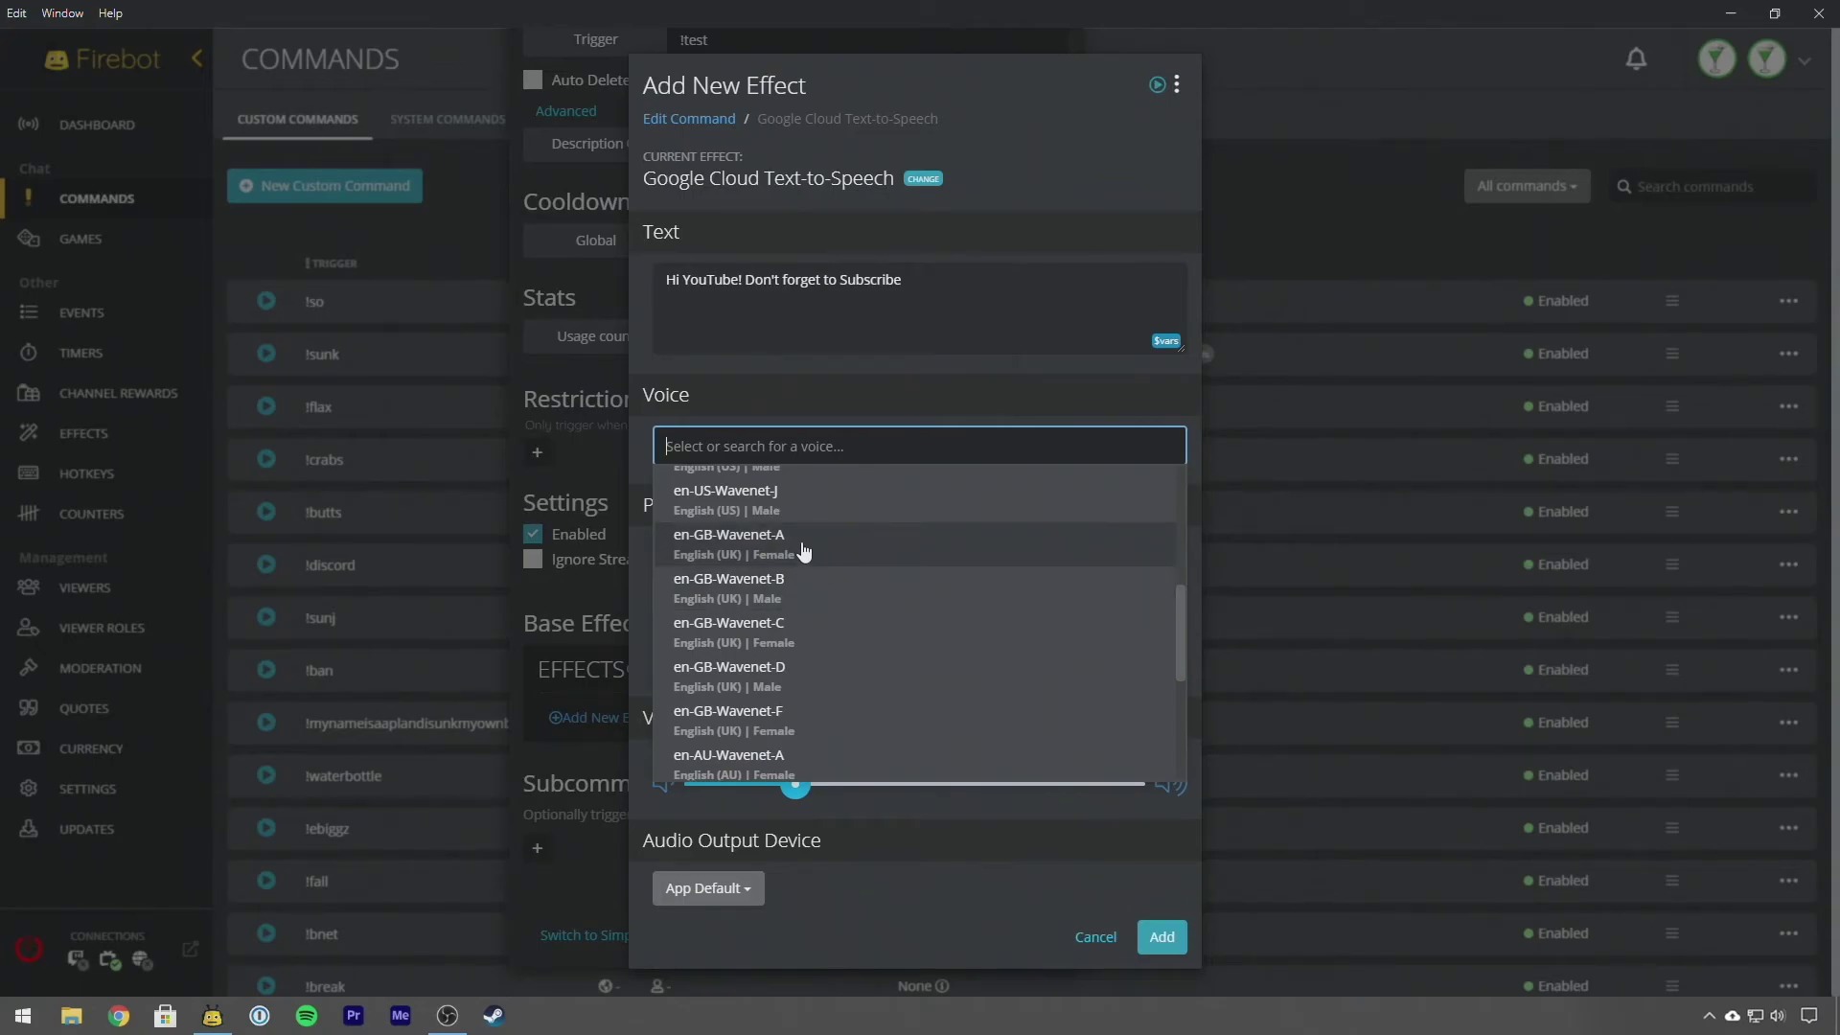
left_click(803, 546)
- Try a speed of 1.75 with a pitch of 6 and with one of about -9.5, and test the effect
left_click_drag(921, 598, 998, 601)
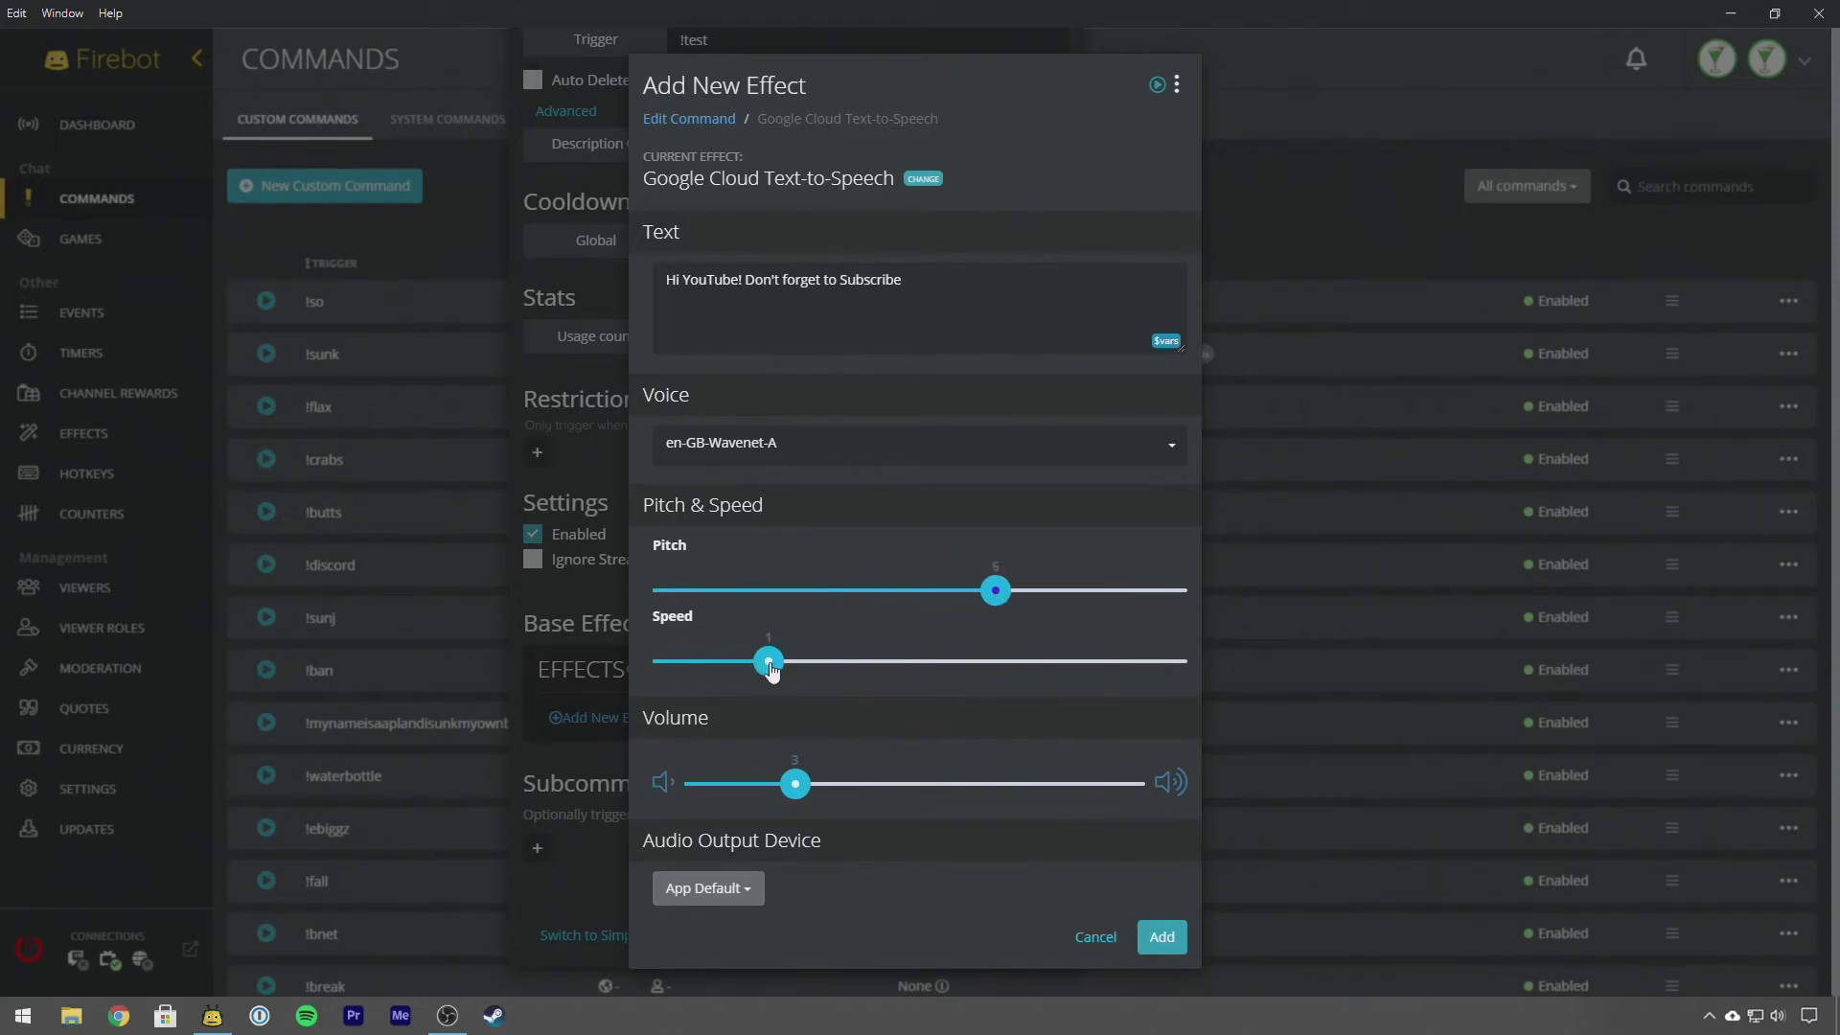
left_click_drag(771, 668, 799, 670)
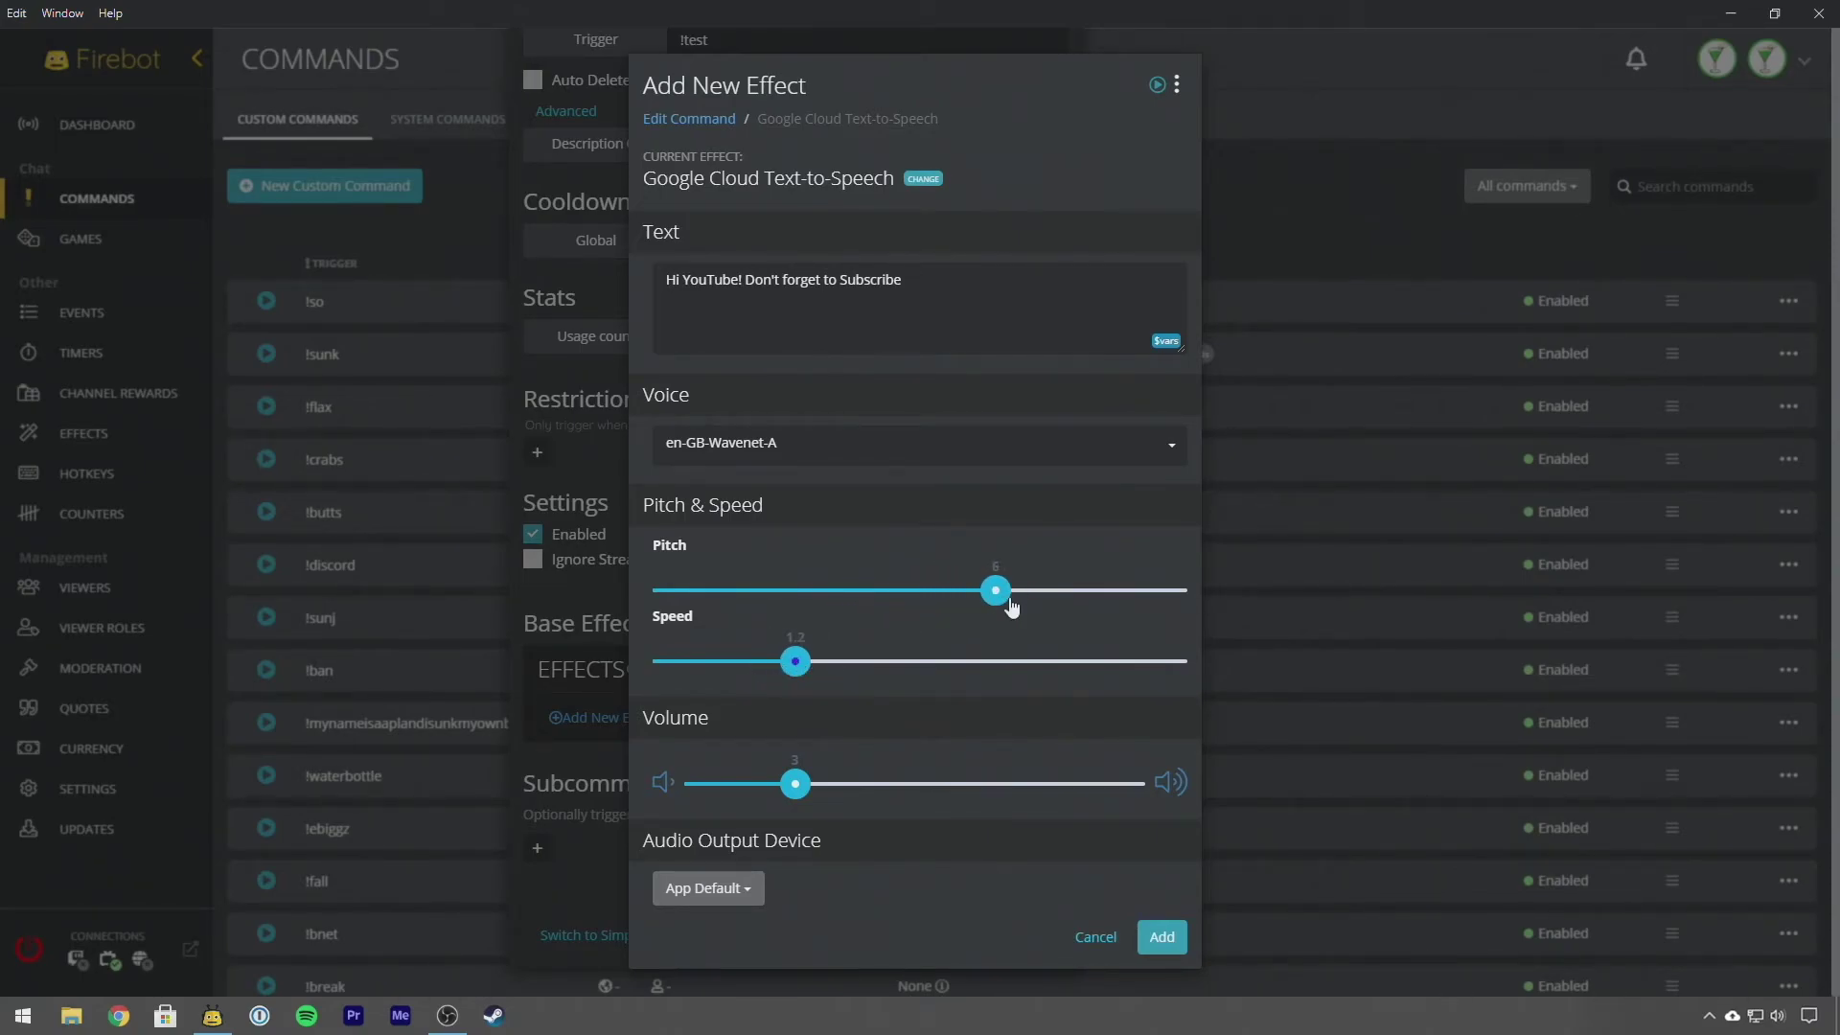
left_click(870, 663)
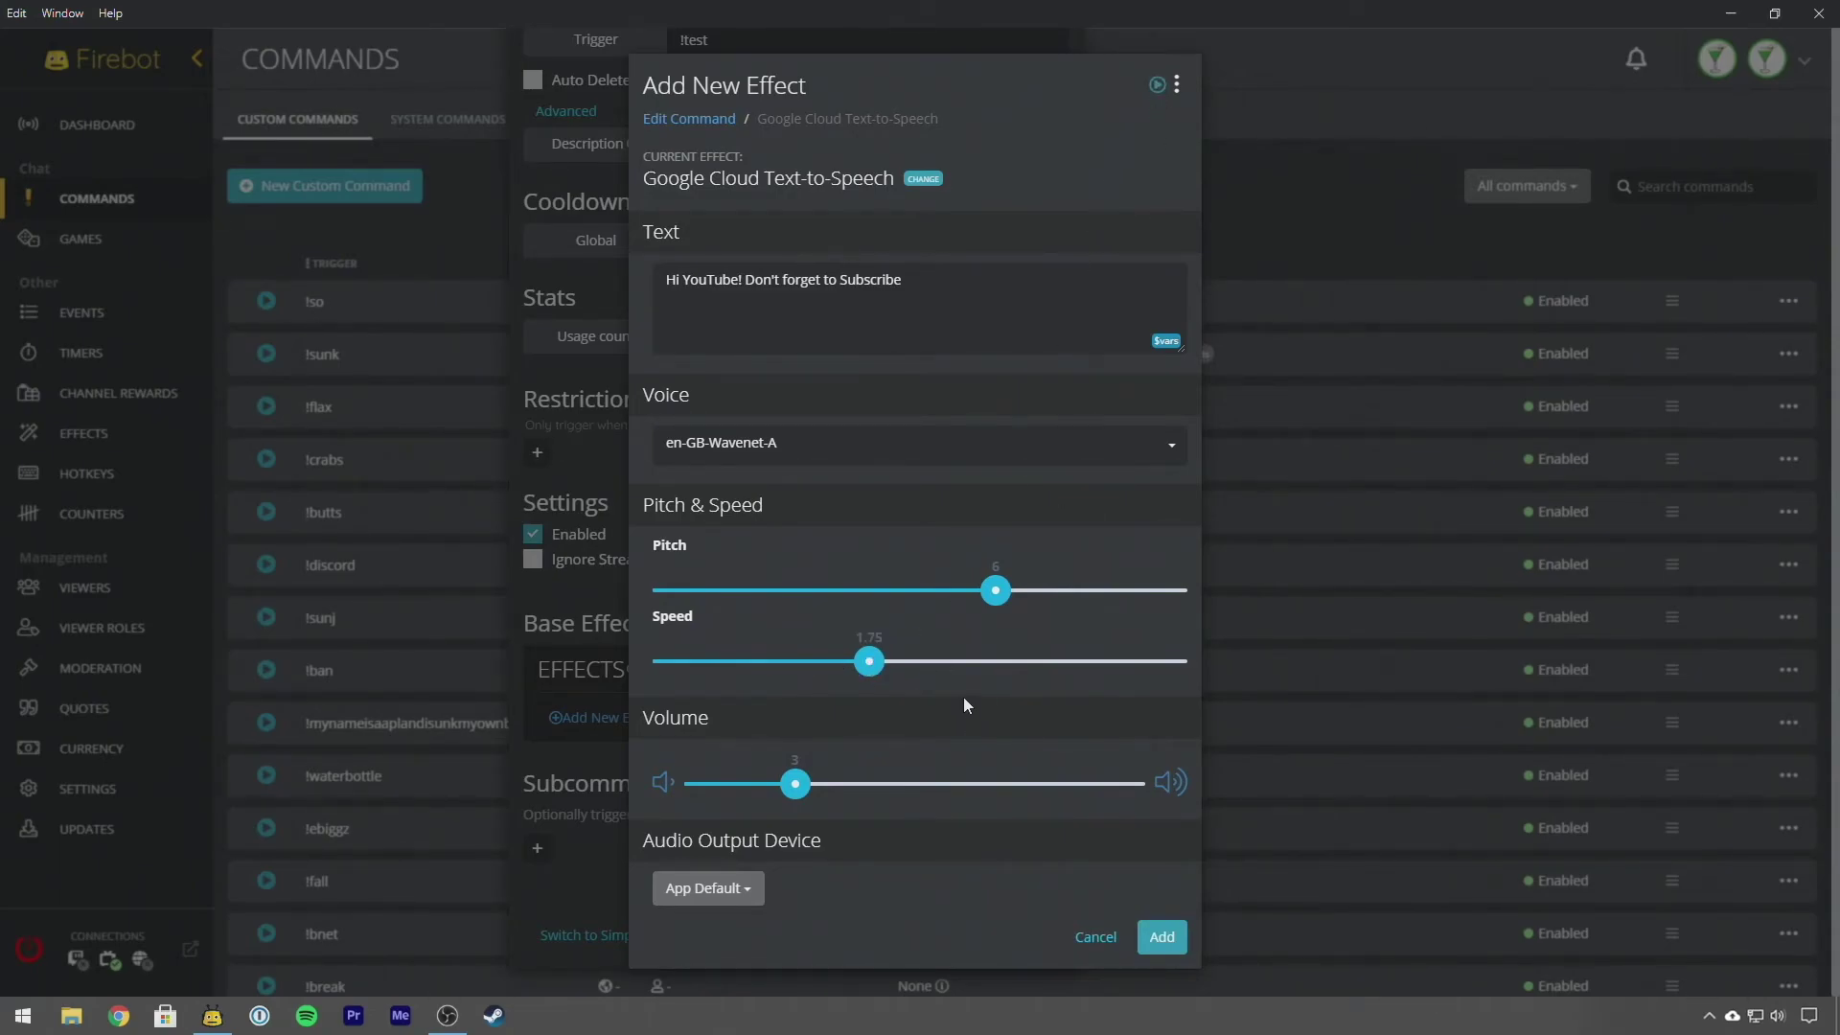
left_click_drag(1018, 590, 802, 600)
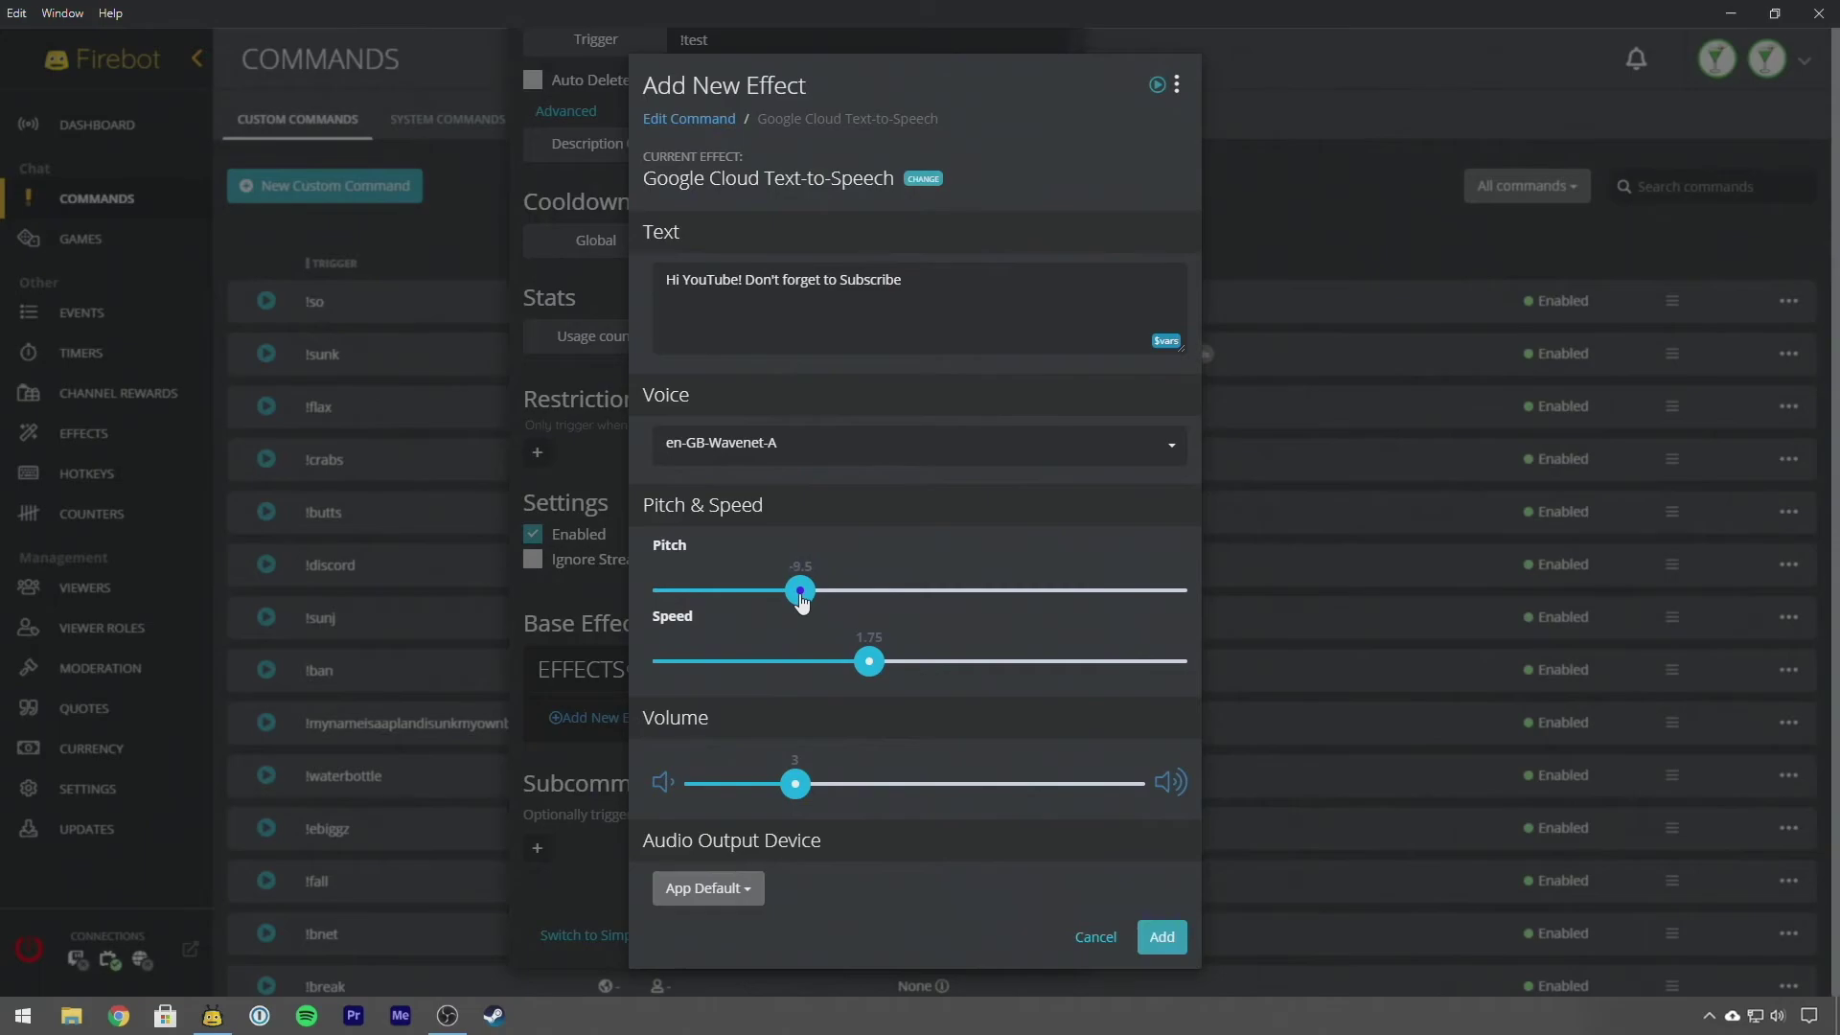
left_click(1157, 94)
- Set the pitch to -13.5, the speed to 1.95 and the volume to 4, and add the effect to the command
left_click_drag(795, 604, 750, 599)
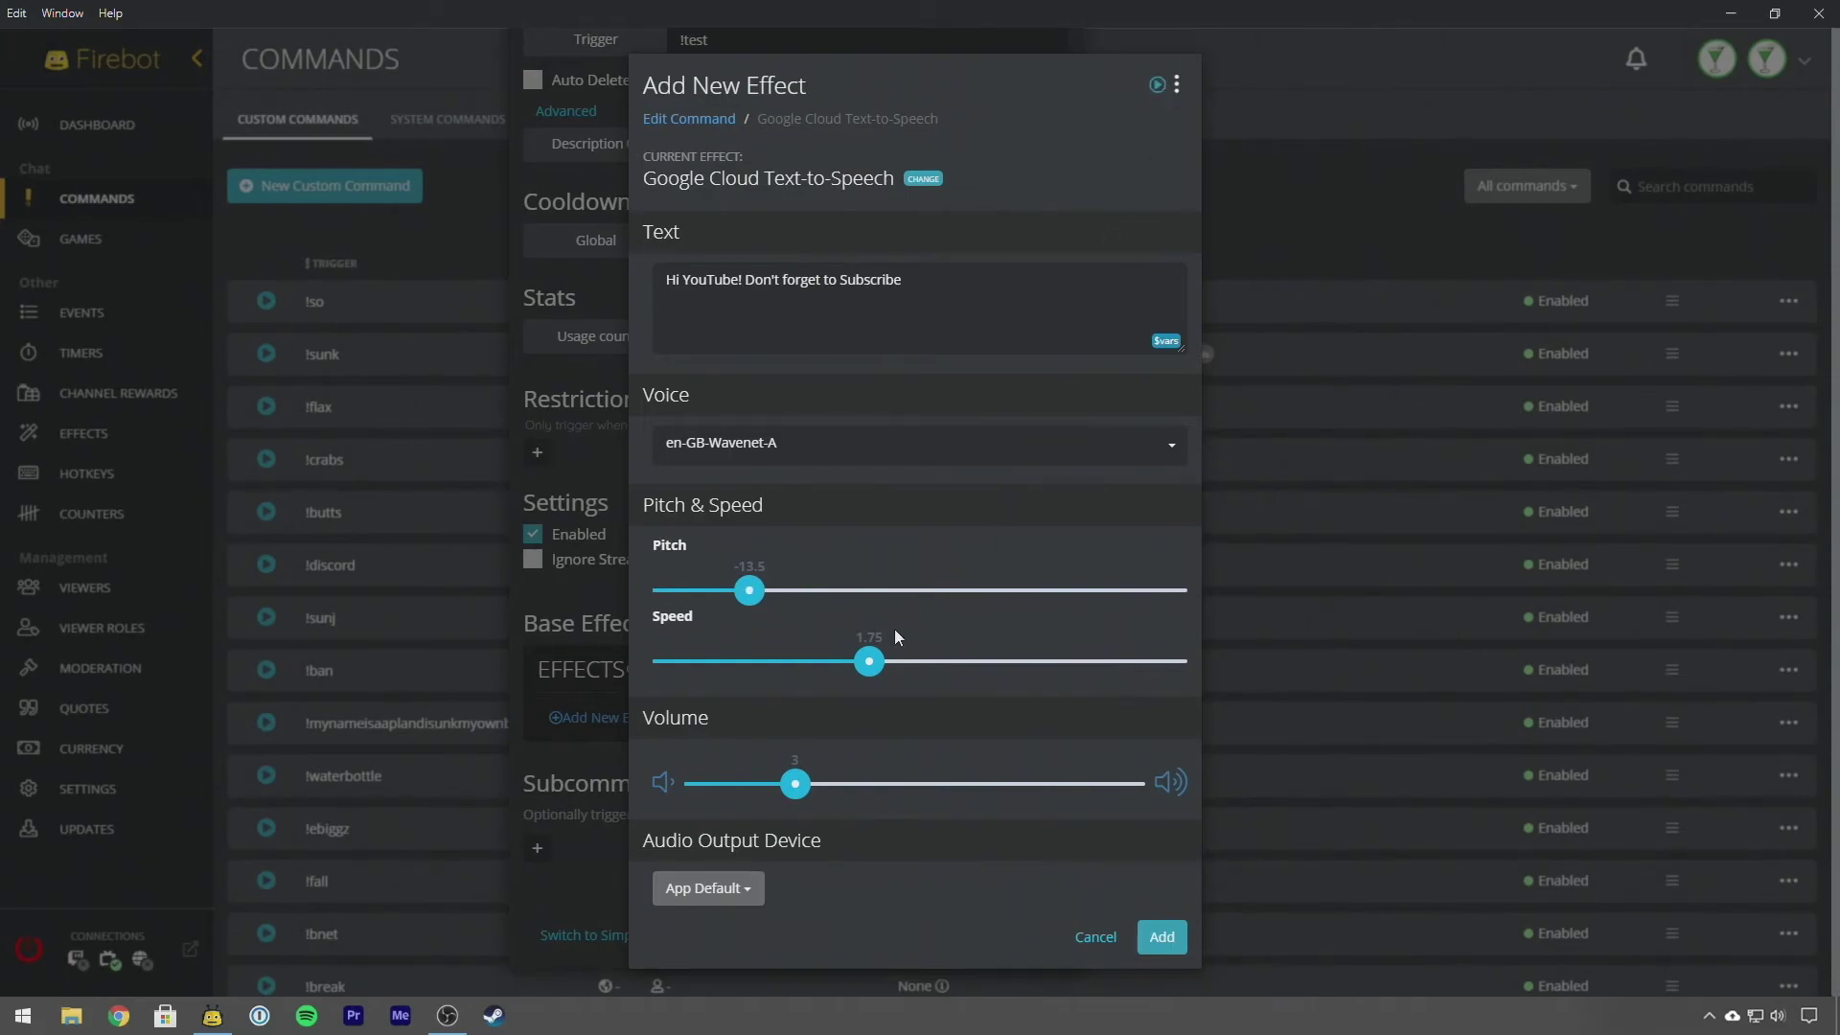
left_click_drag(888, 675, 899, 675)
left_click_drag(796, 790, 826, 792)
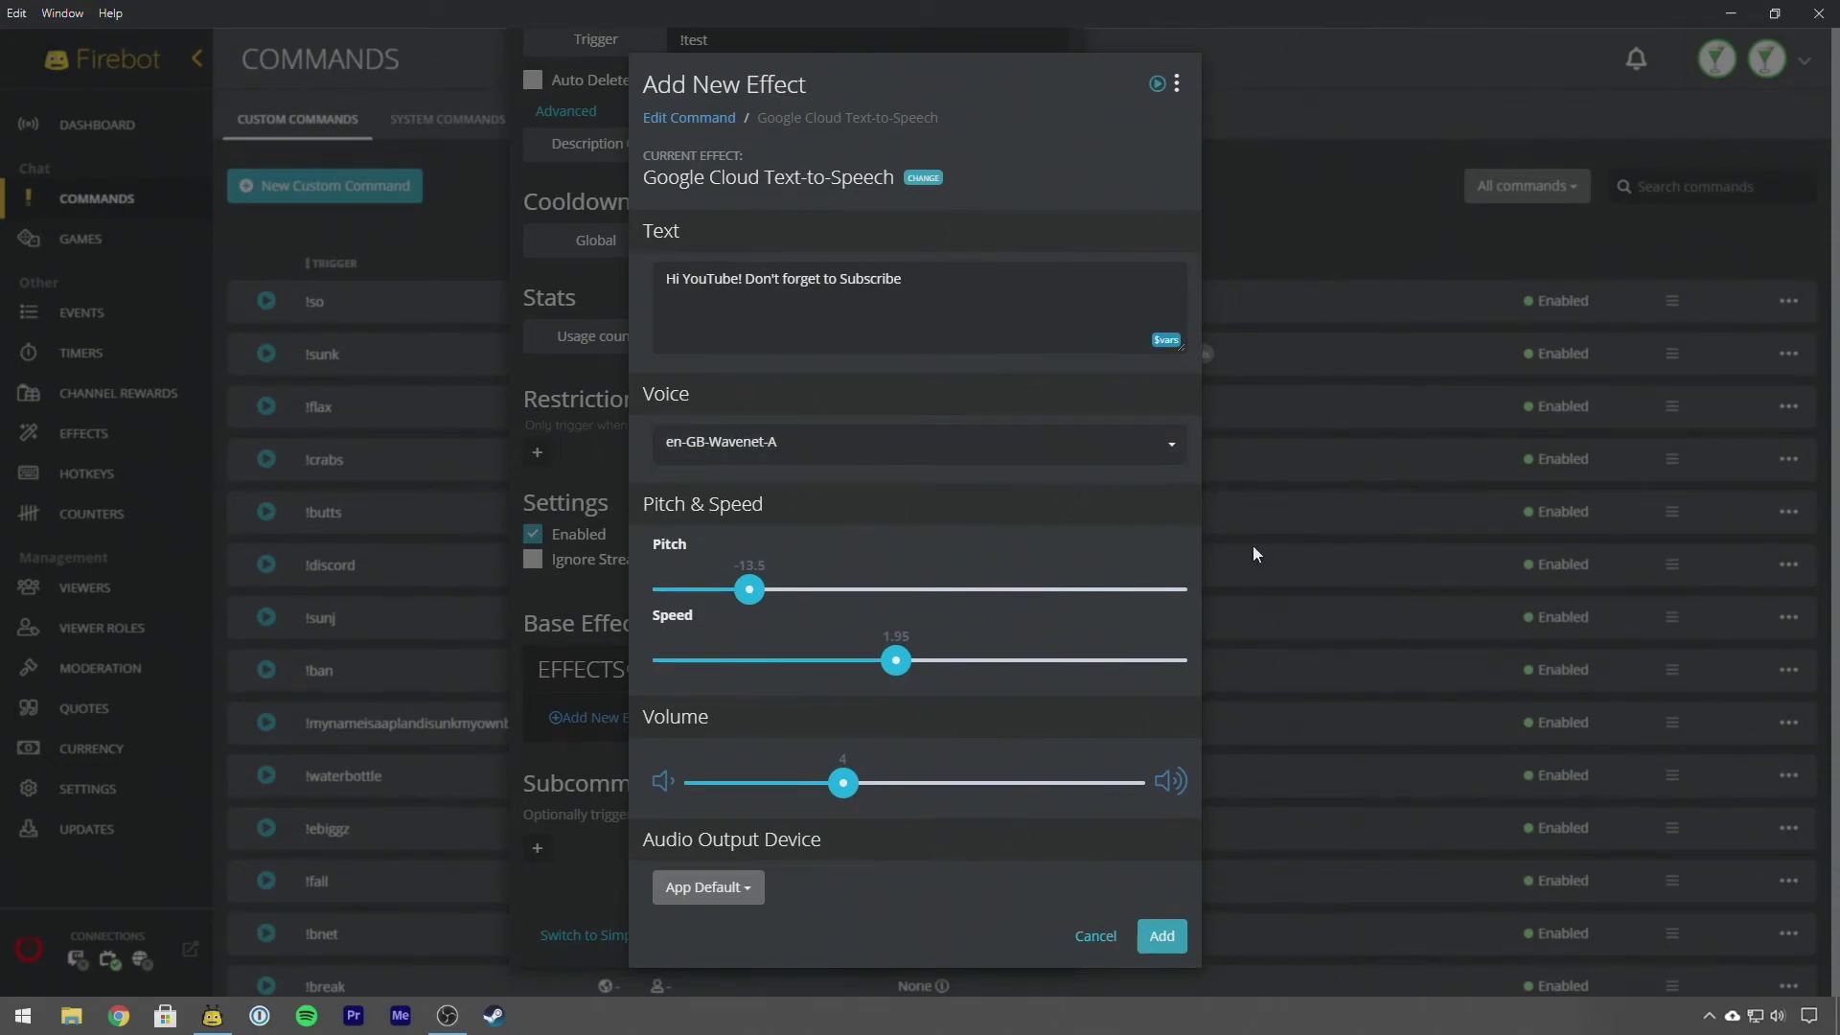
left_click(1161, 936)
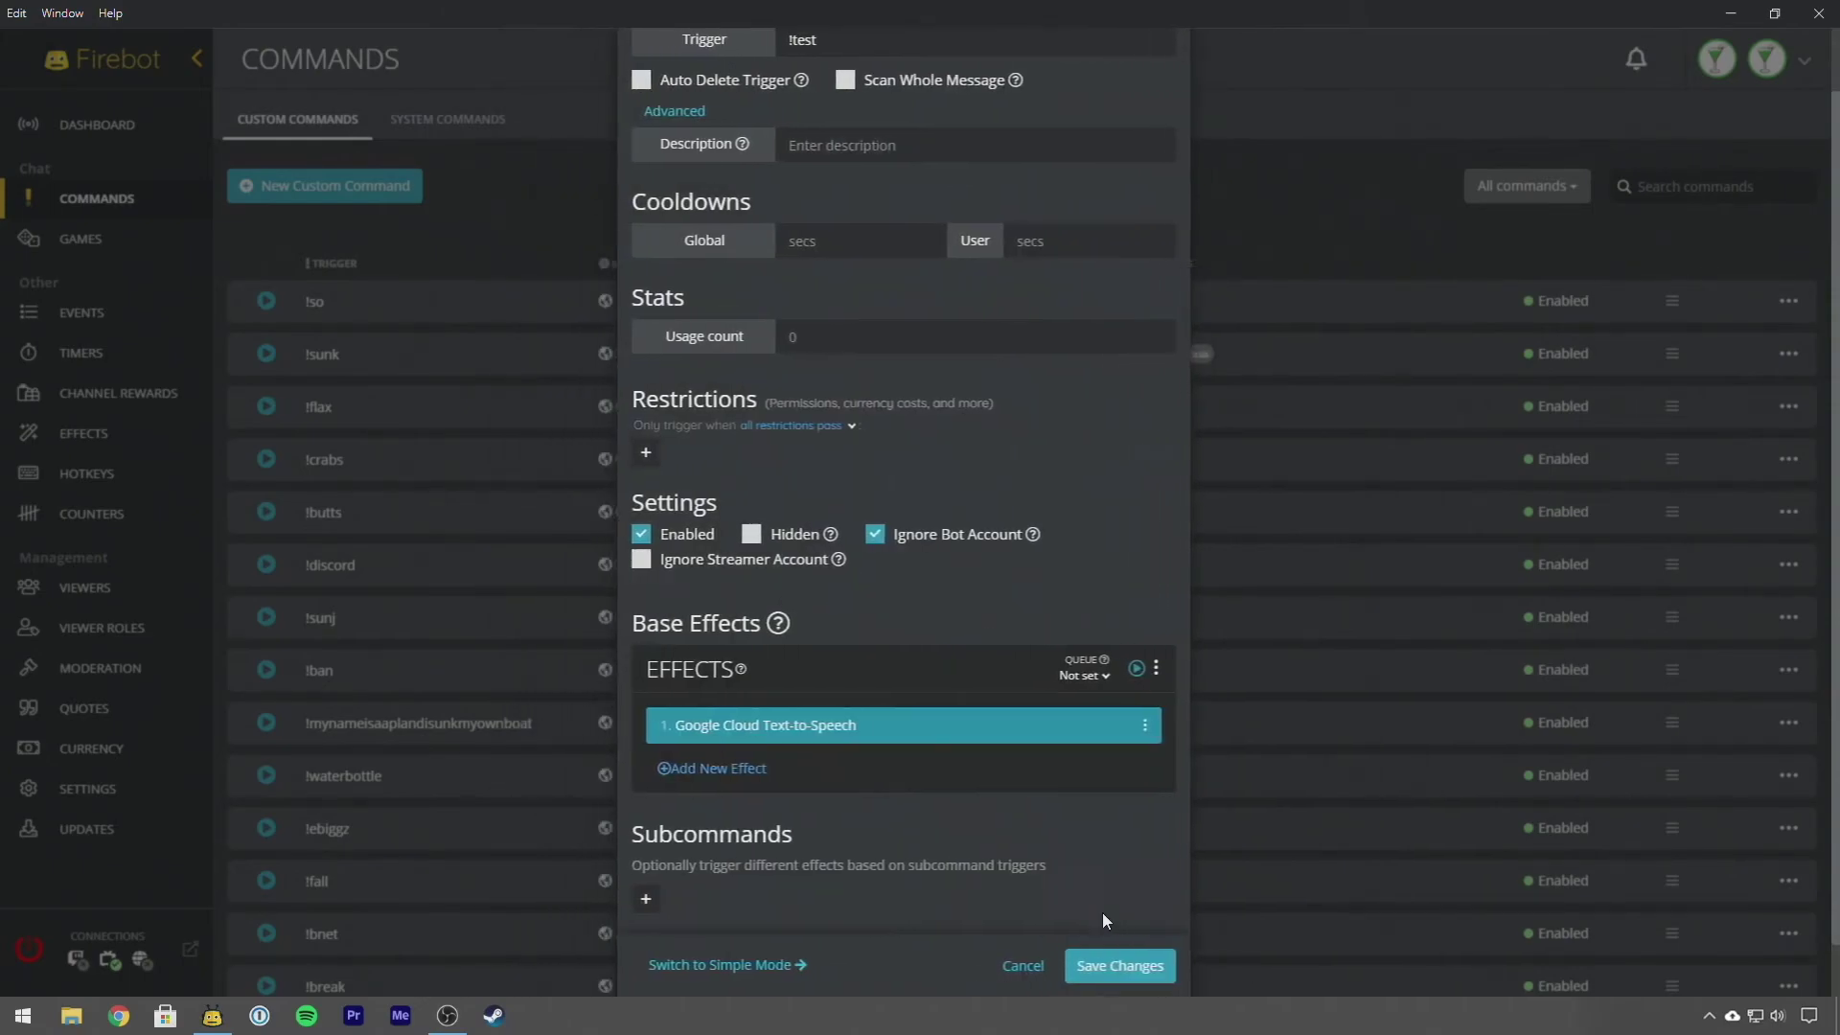